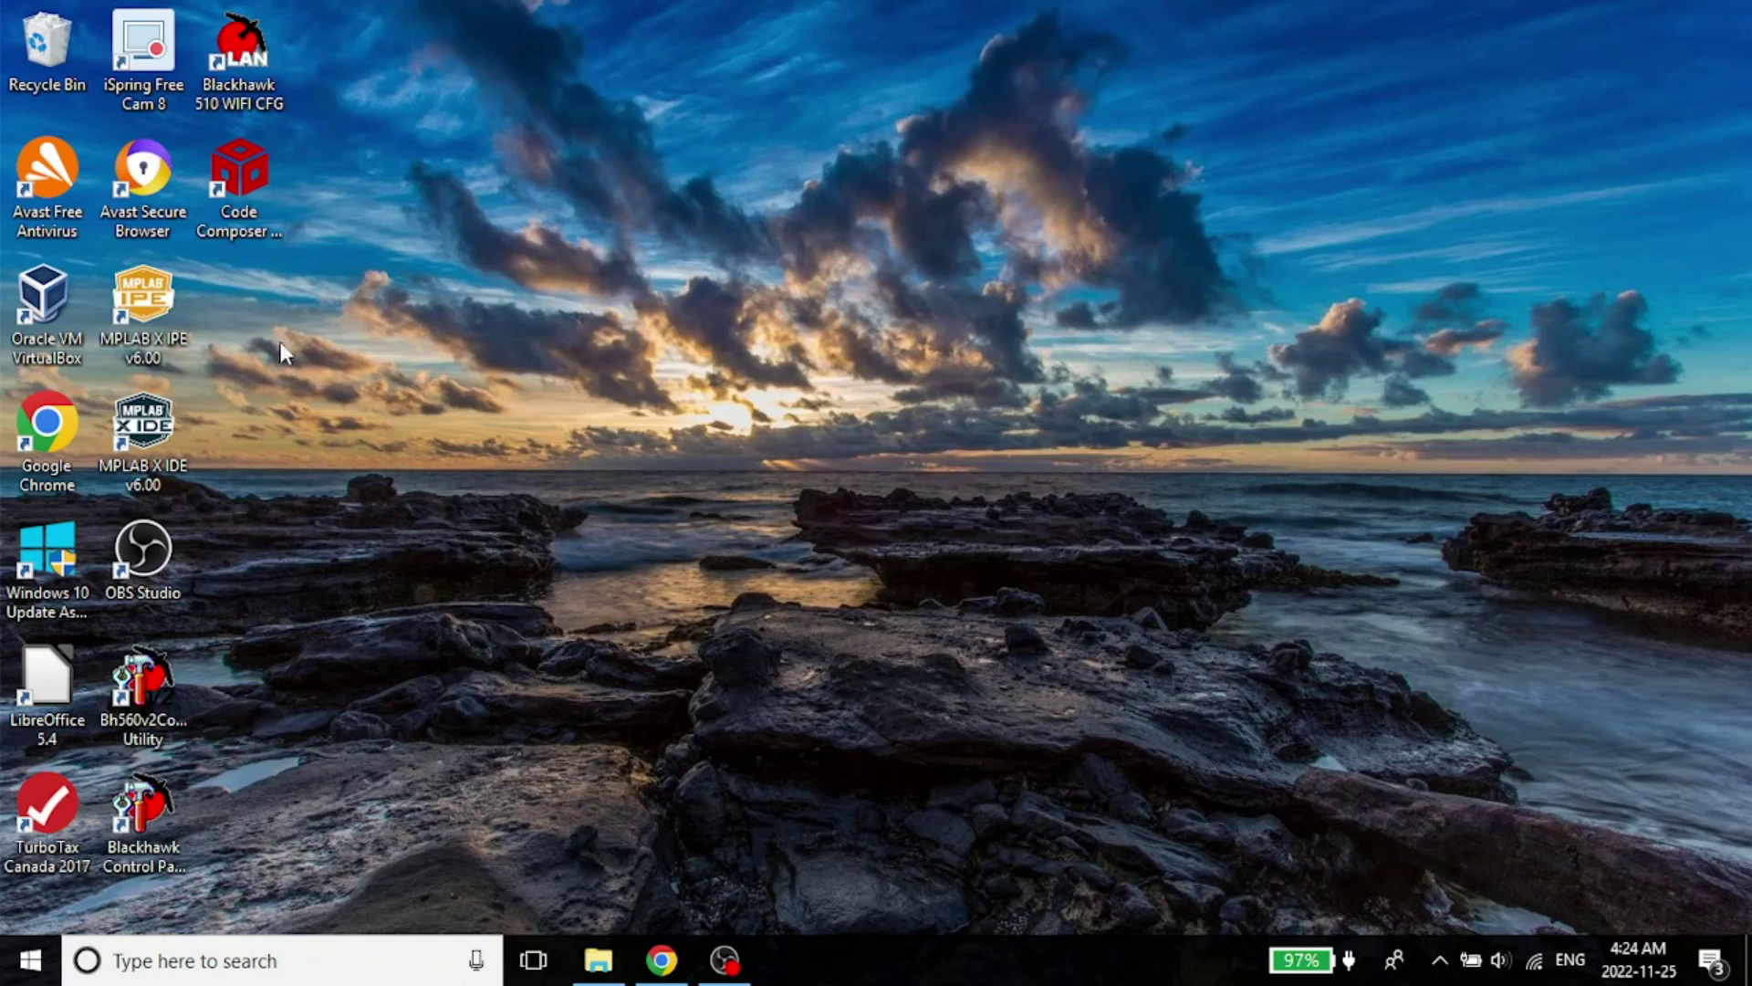
# - Select the Code Composer Studio shortcut on the desktop
pyautogui.click(247, 187)
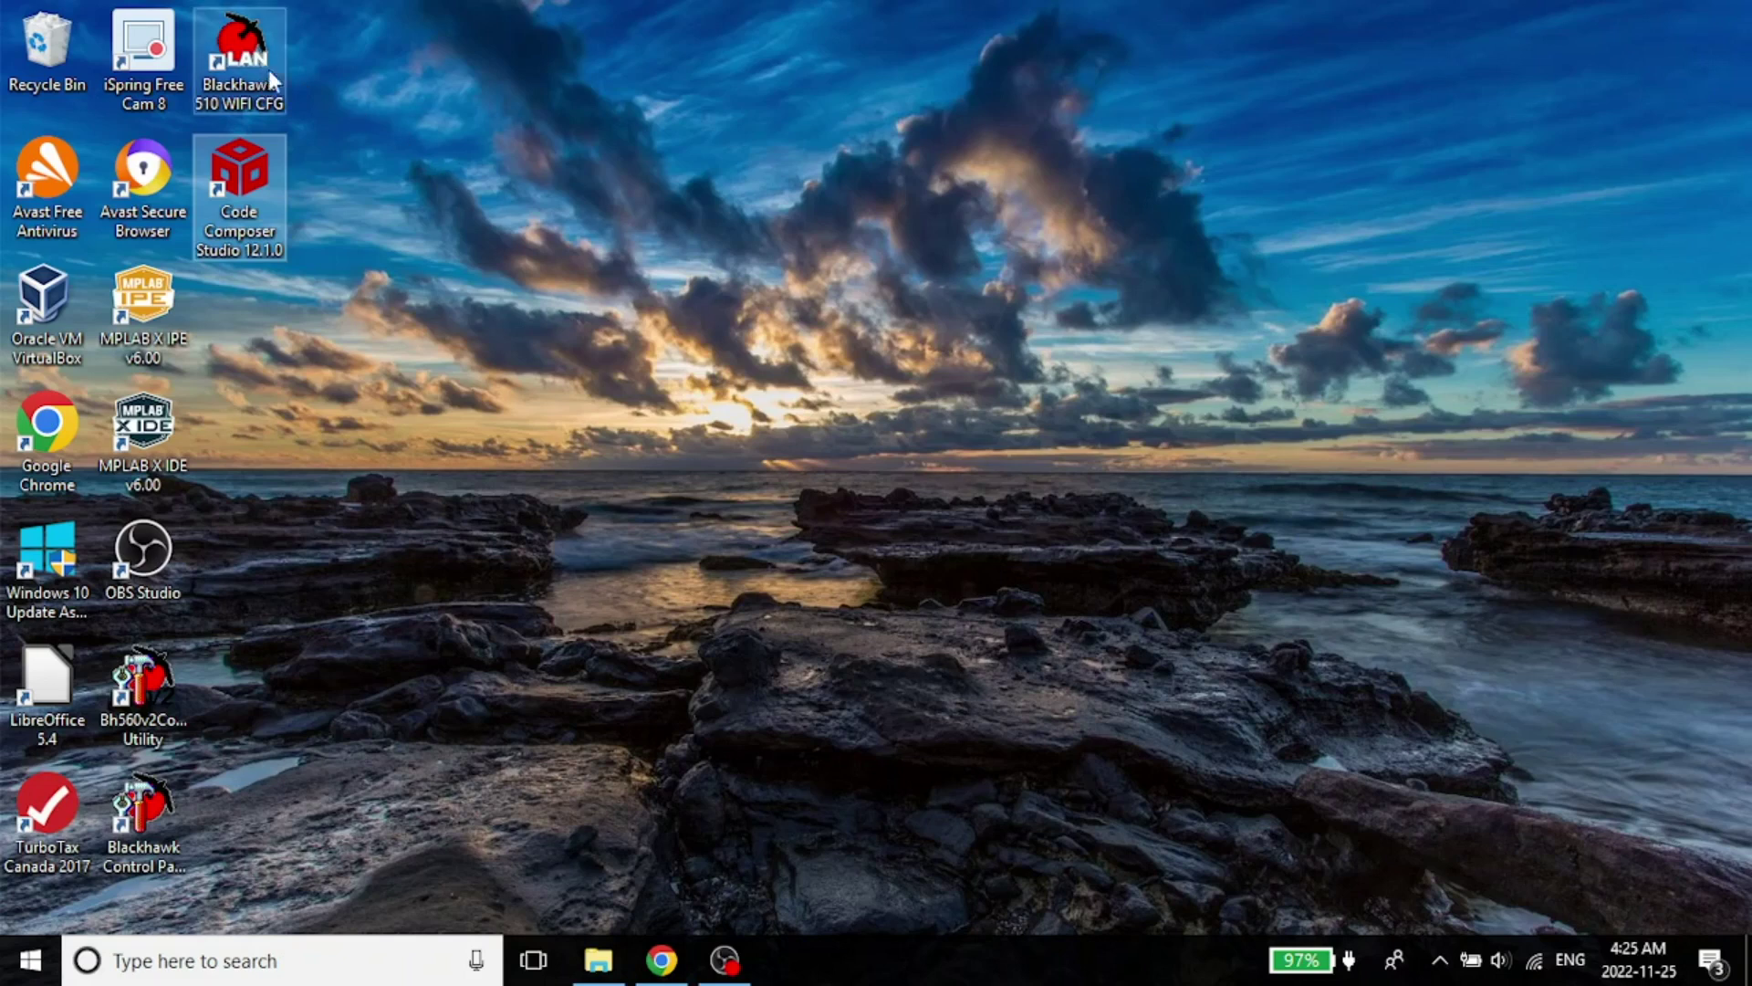
pyautogui.moveTo(267, 71)
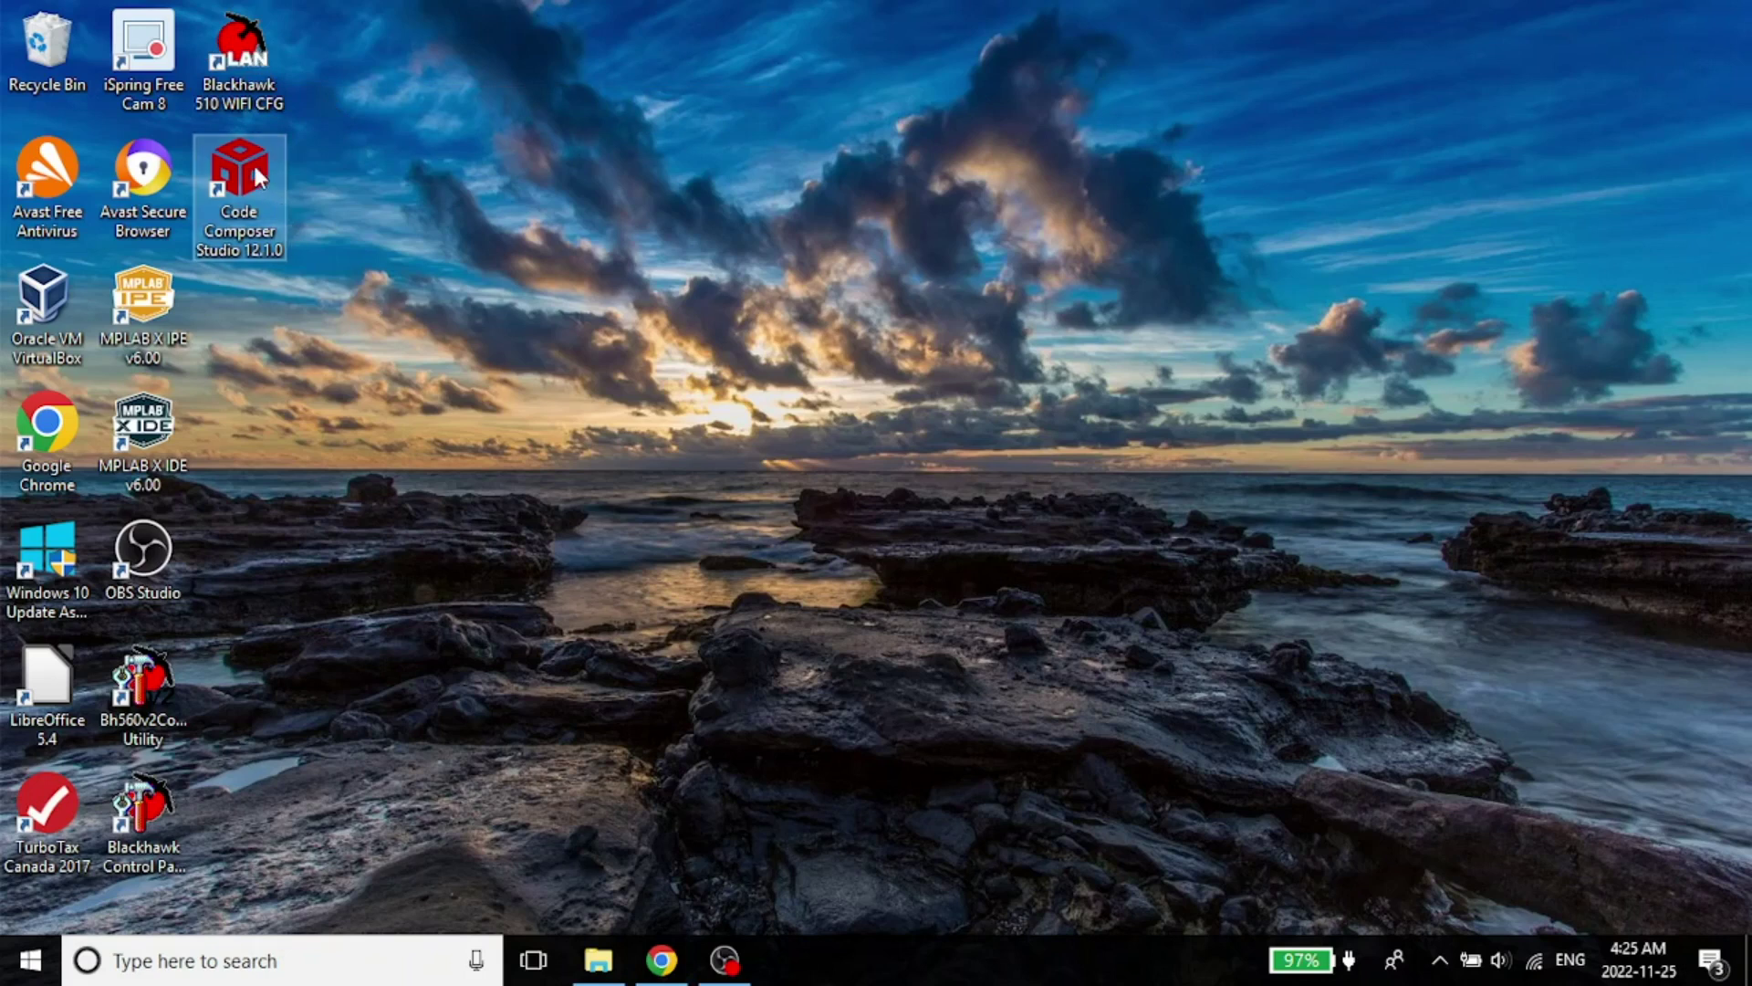
pyautogui.moveTo(250, 164)
pyautogui.moveTo(239, 194)
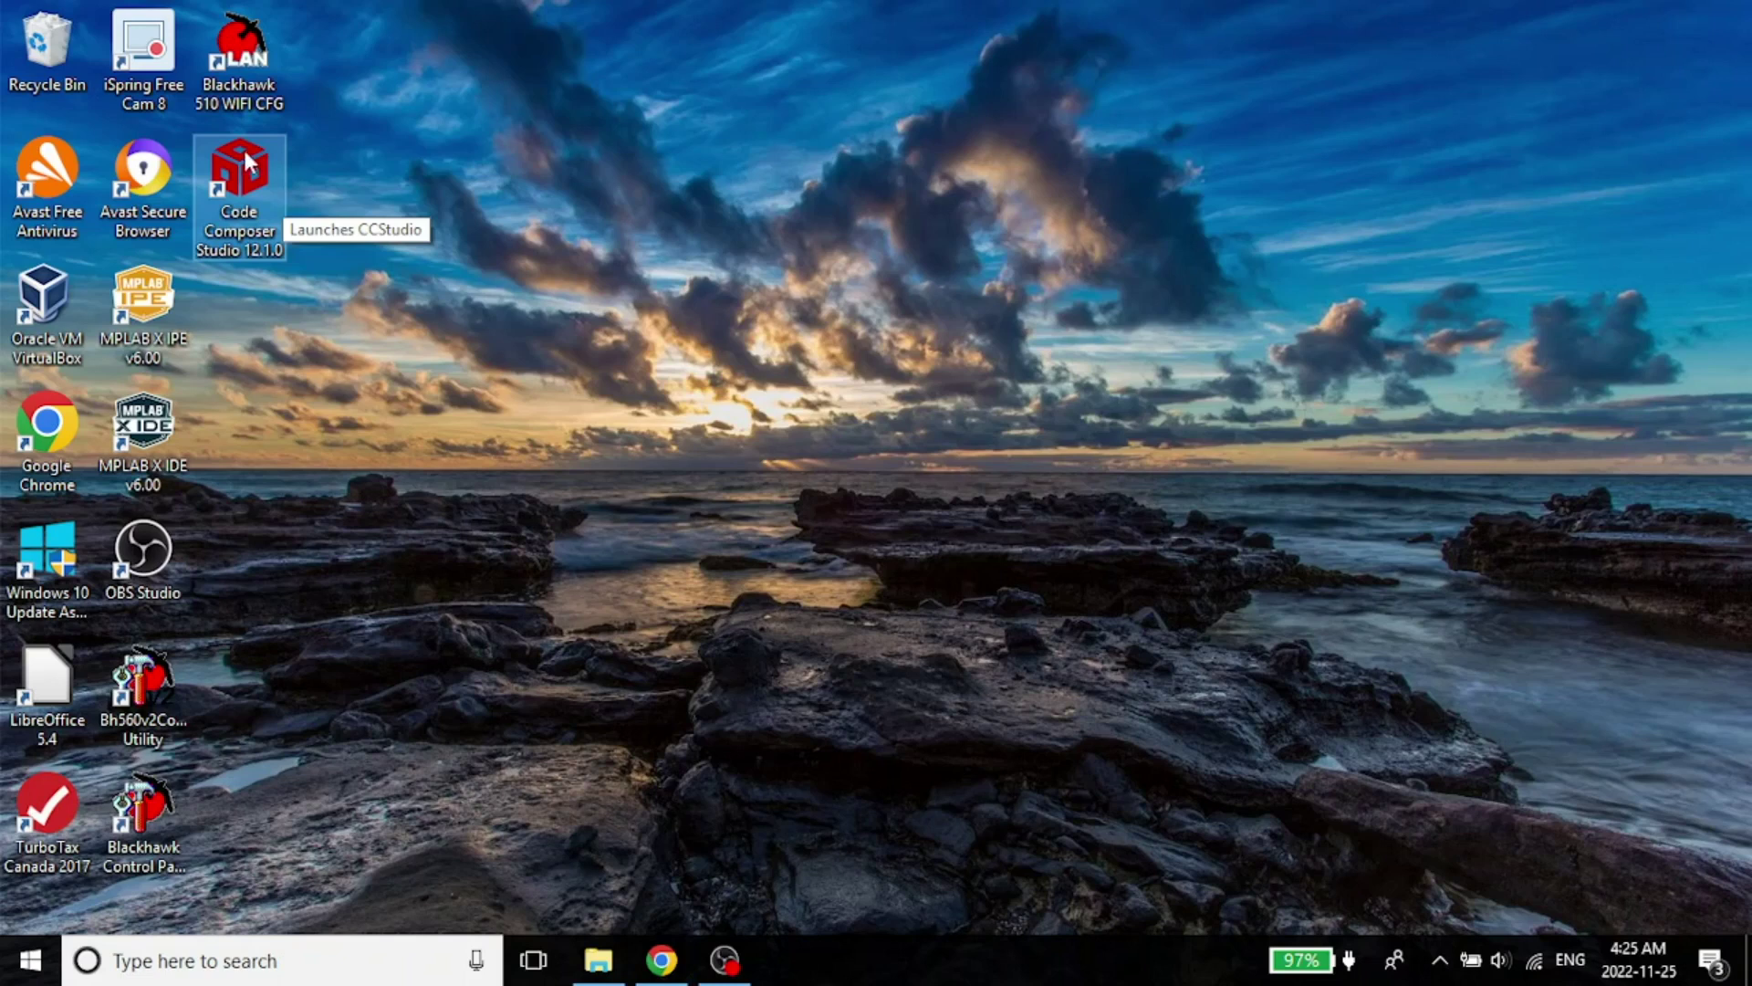
pyautogui.click(254, 161)
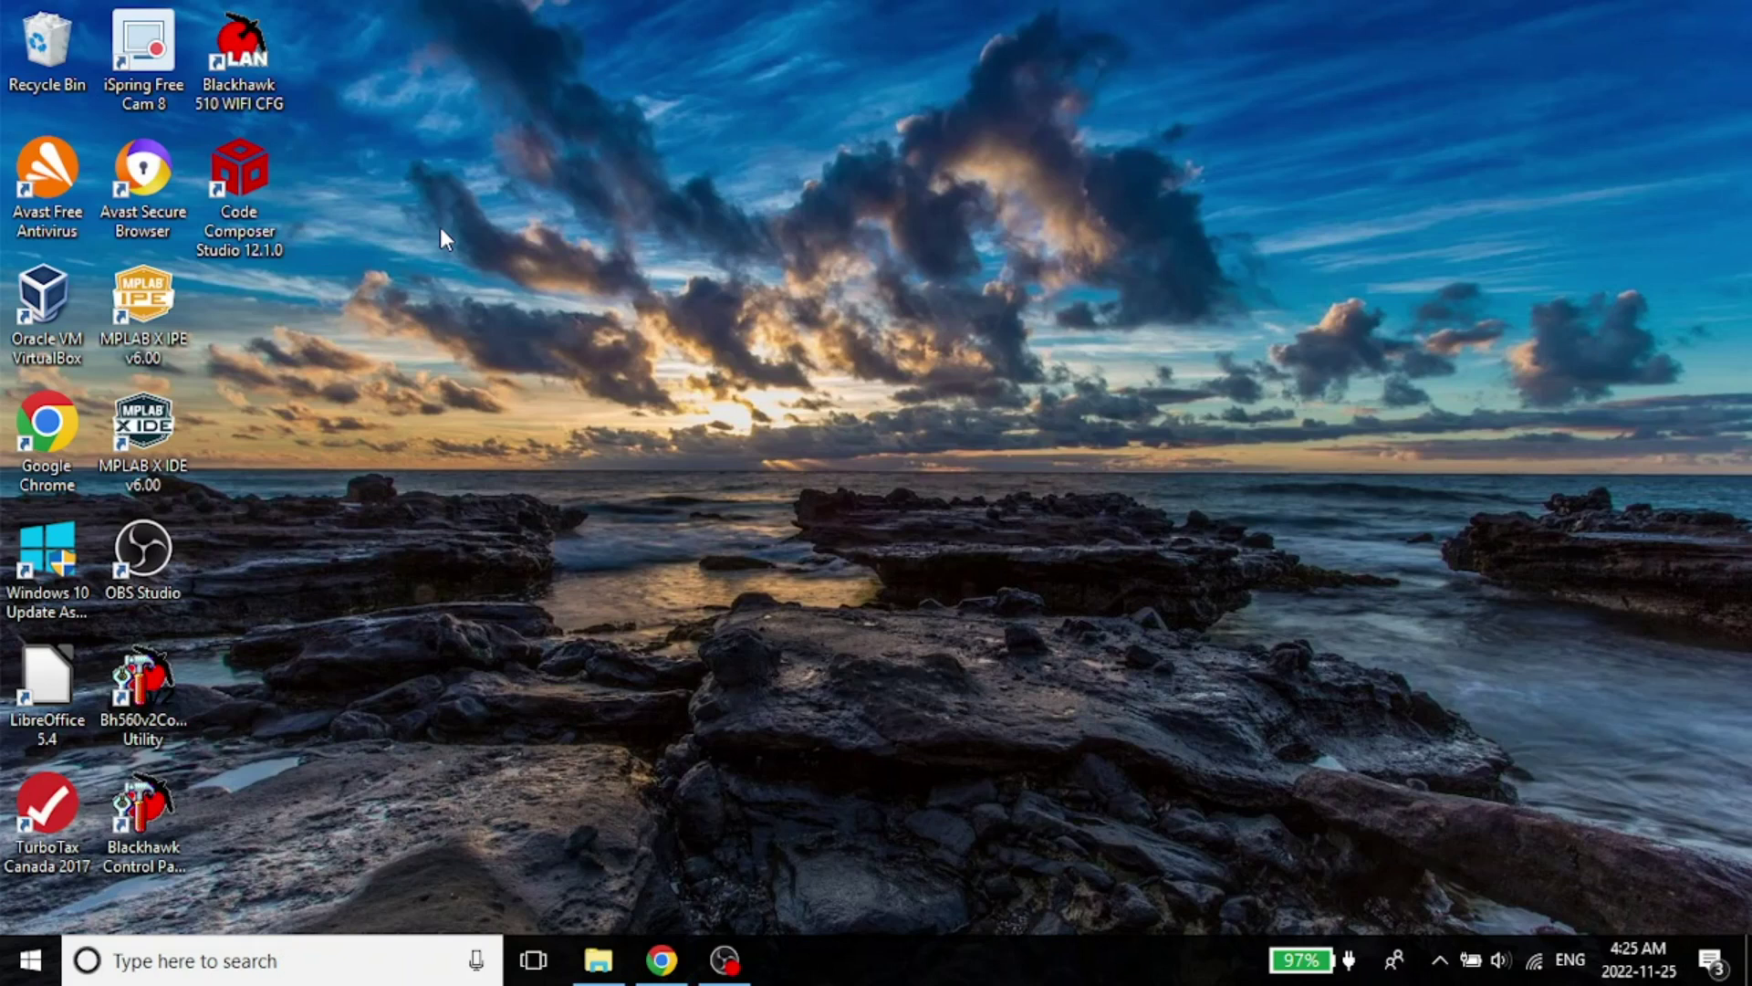
# - Launch Chrome and search Google for 'ti controlsuite'
pyautogui.click(661, 960)
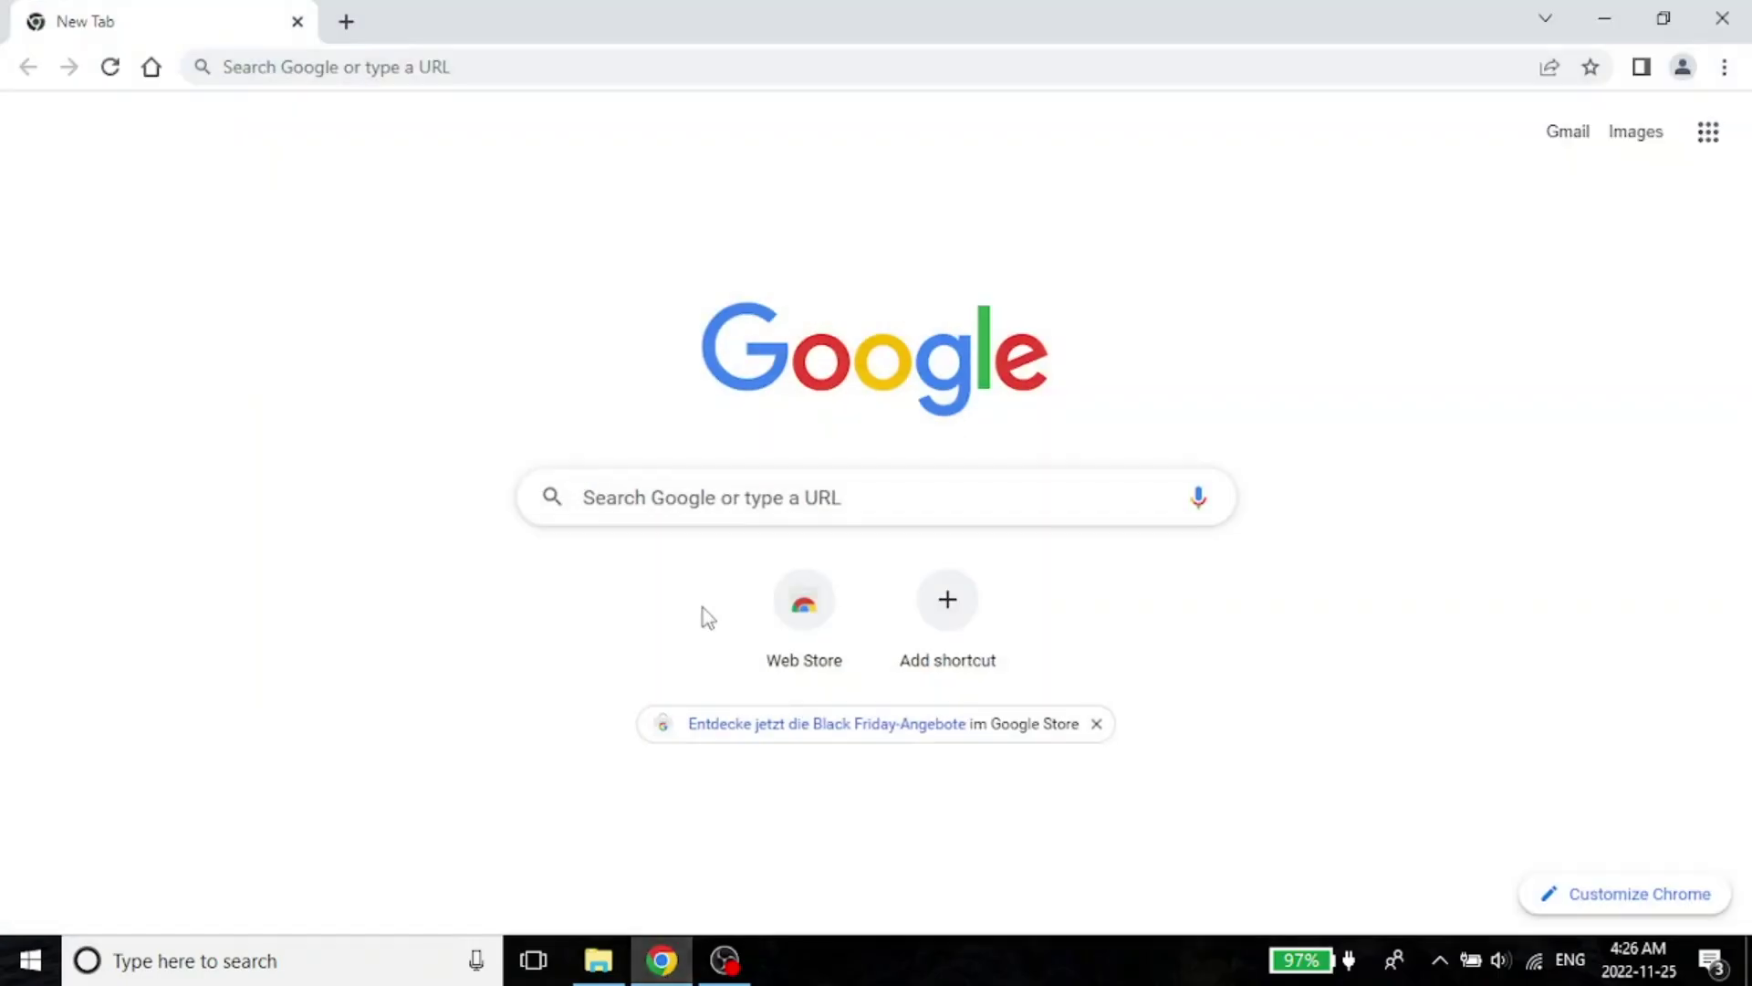
pyautogui.click(697, 497)
pyautogui.write('ti co')
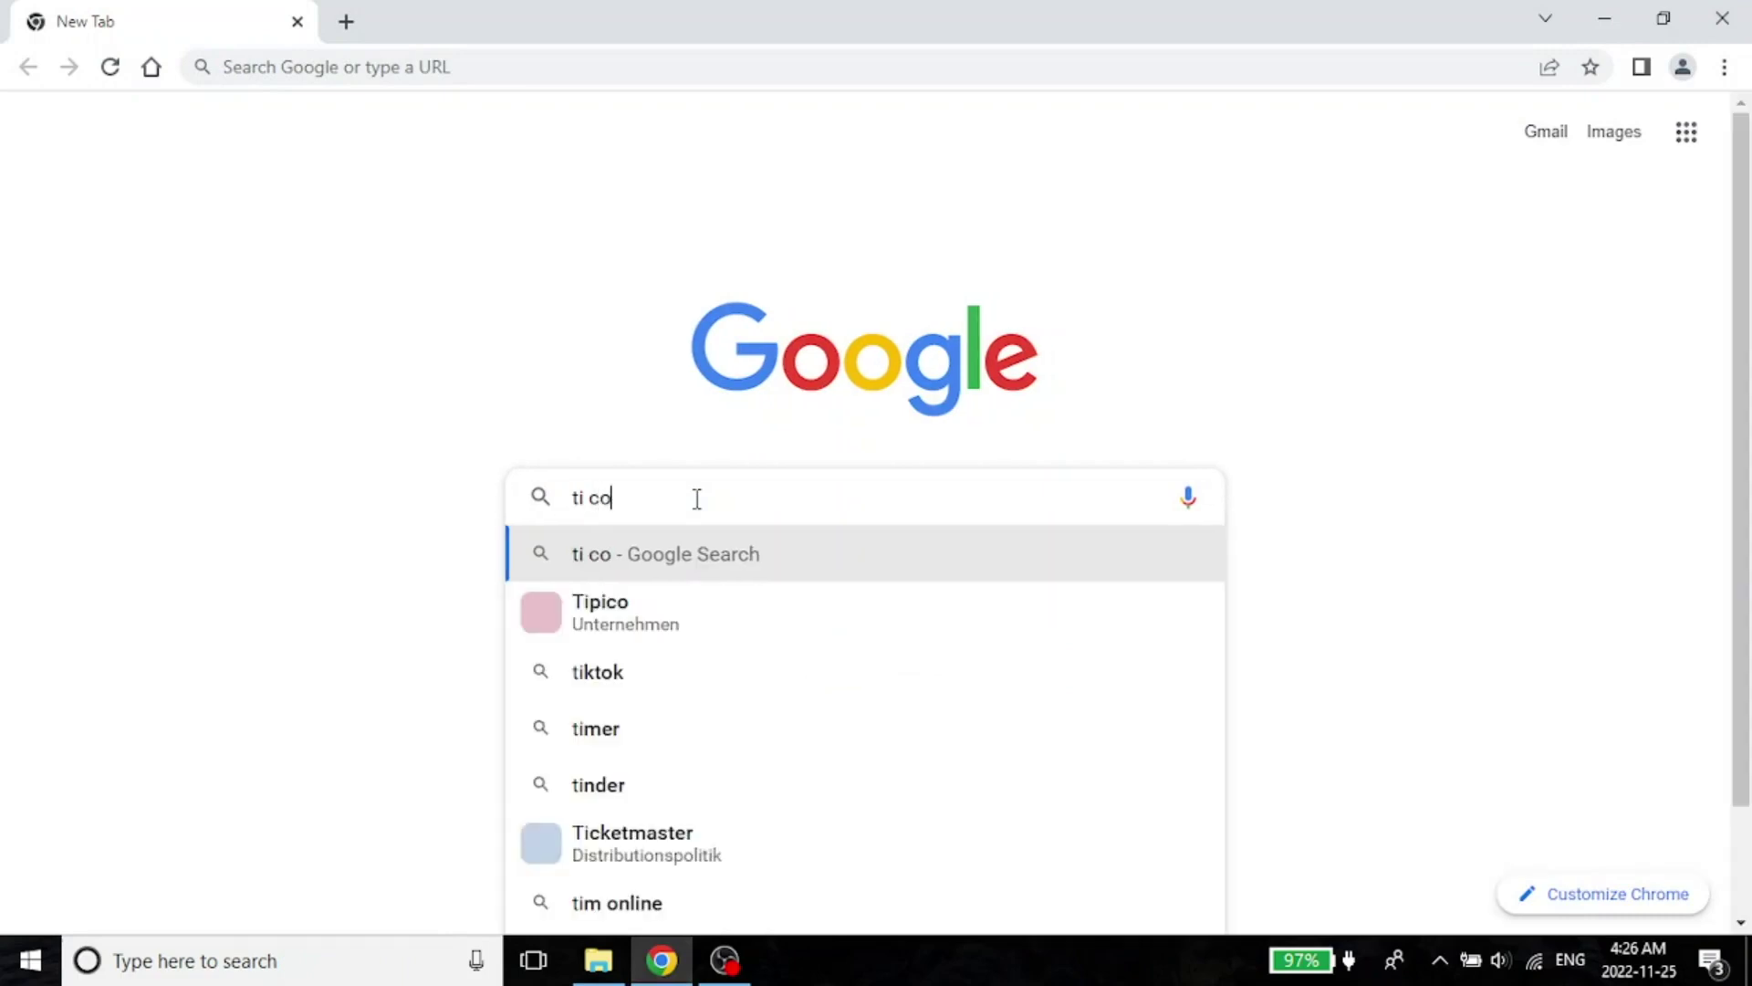
pyautogui.write('ntrolsui')
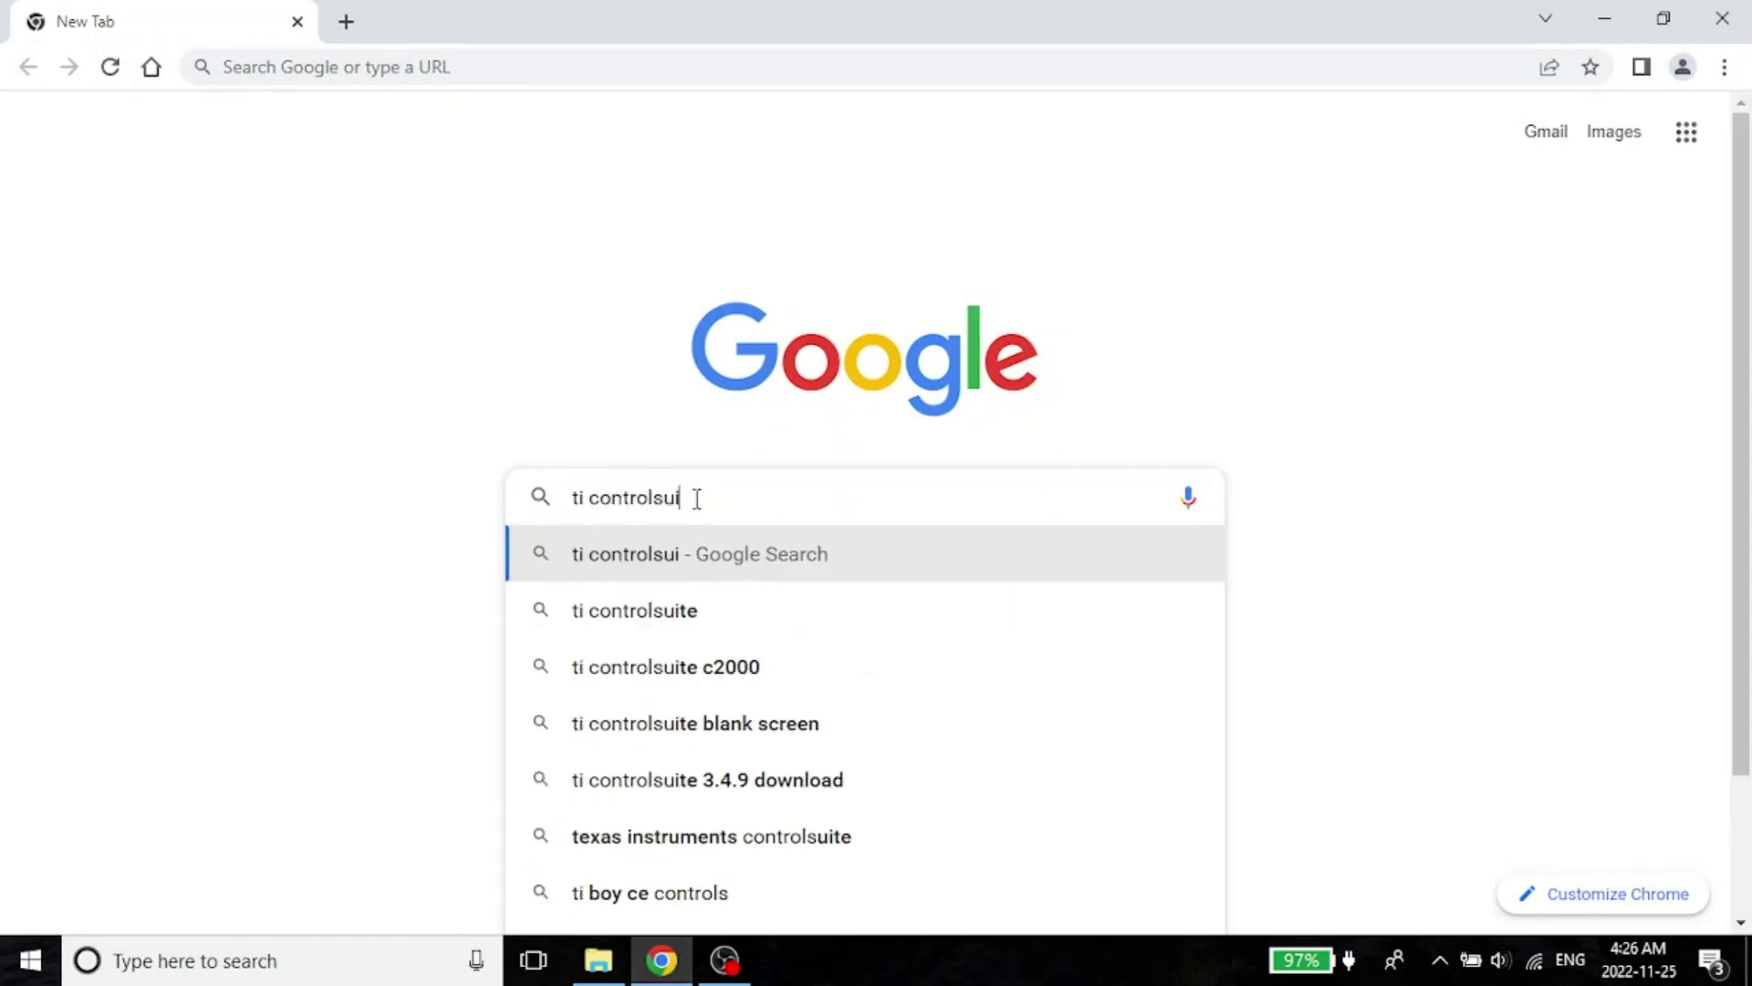
pyautogui.write('te')
pyautogui.press('Return')
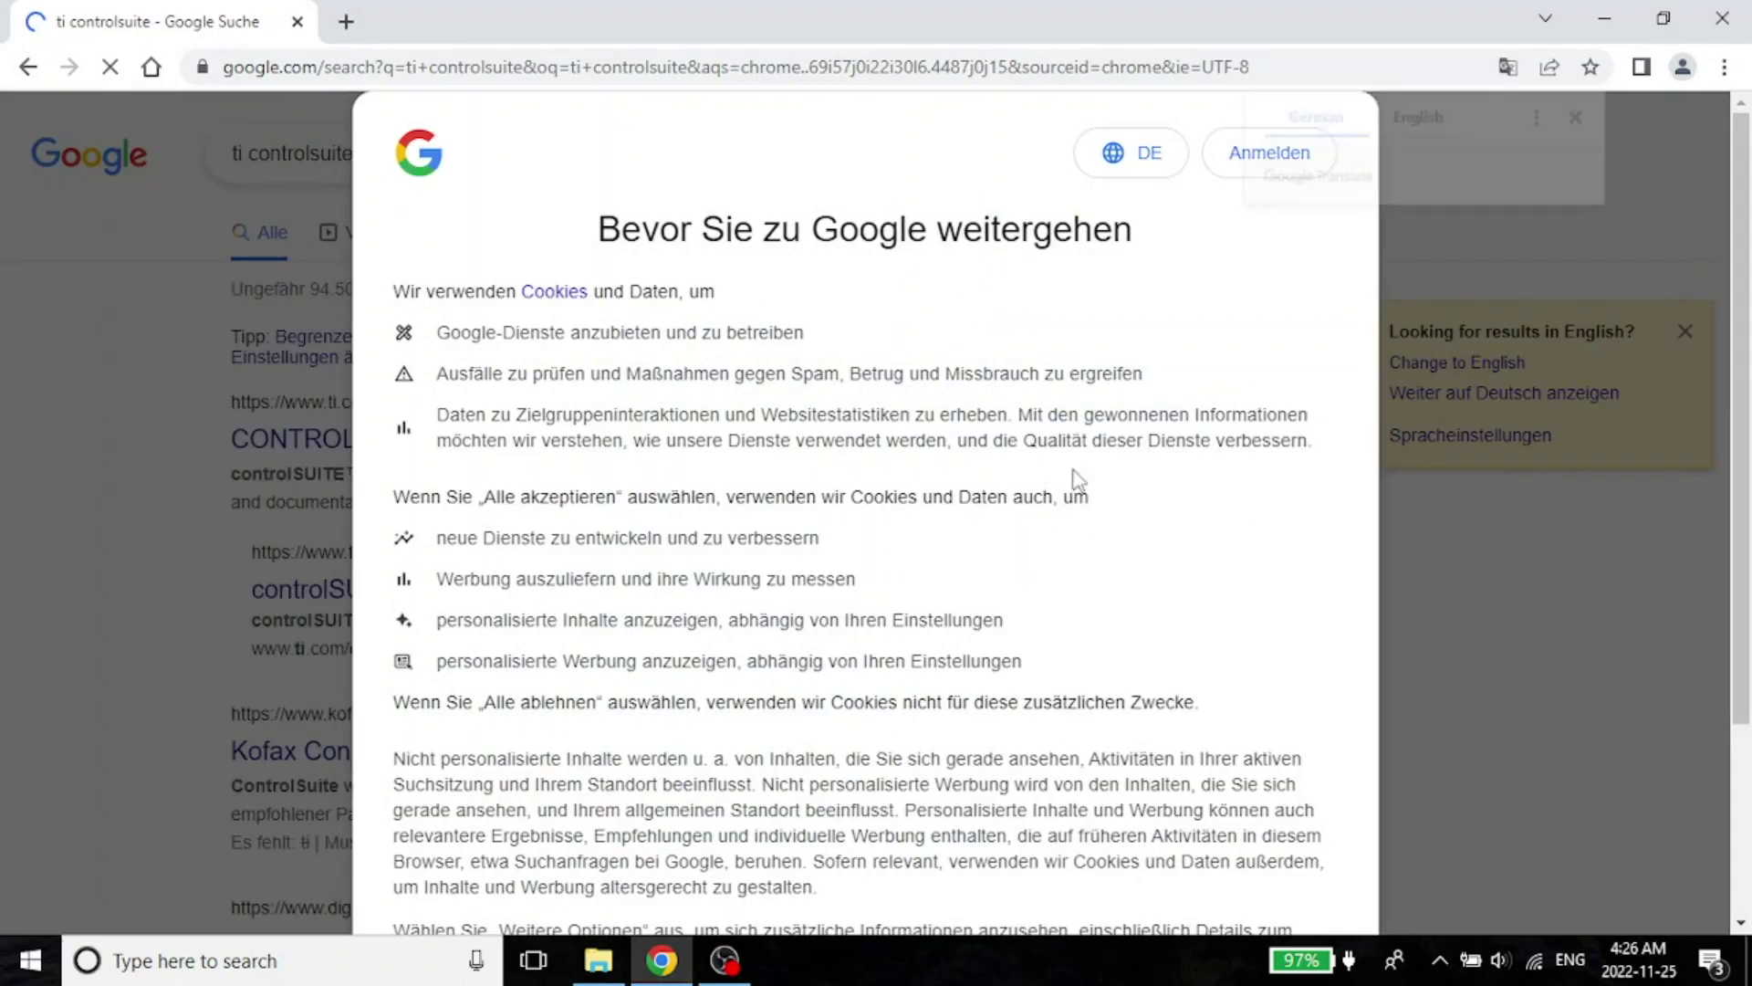
# - Dismiss the translation prompt and return from the Google sign-in page to the results
pyautogui.click(1440, 119)
pyautogui.click(1582, 115)
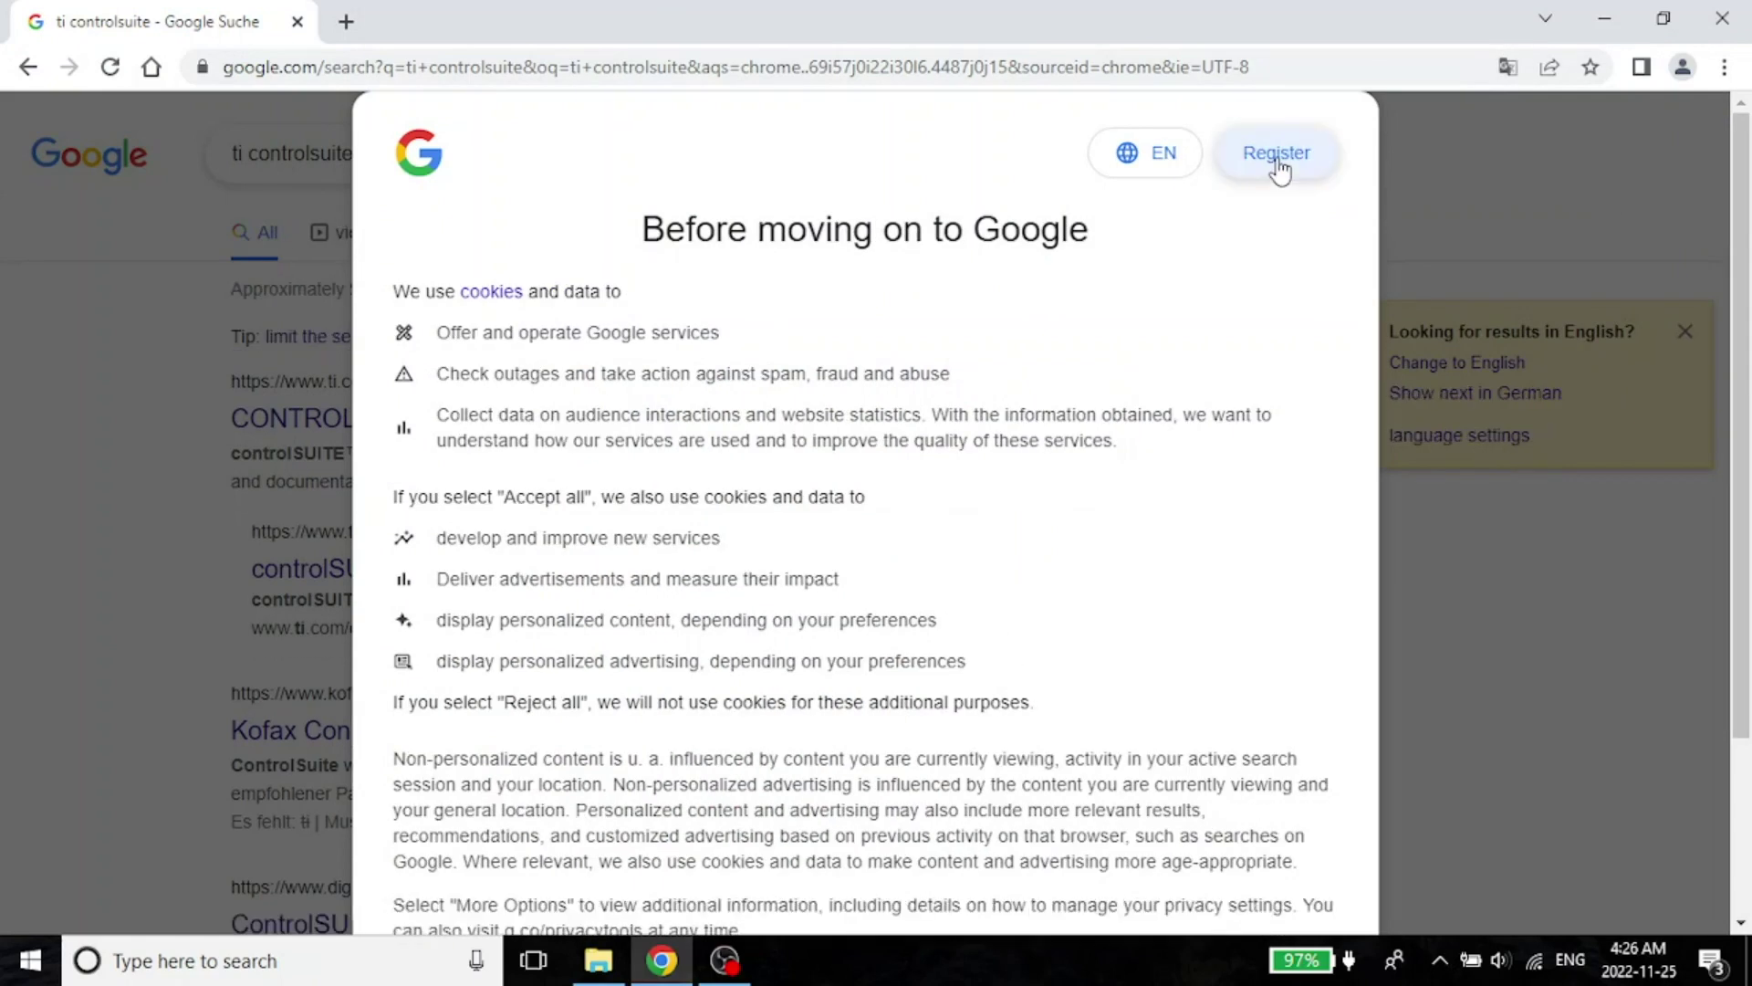
pyautogui.click(1275, 154)
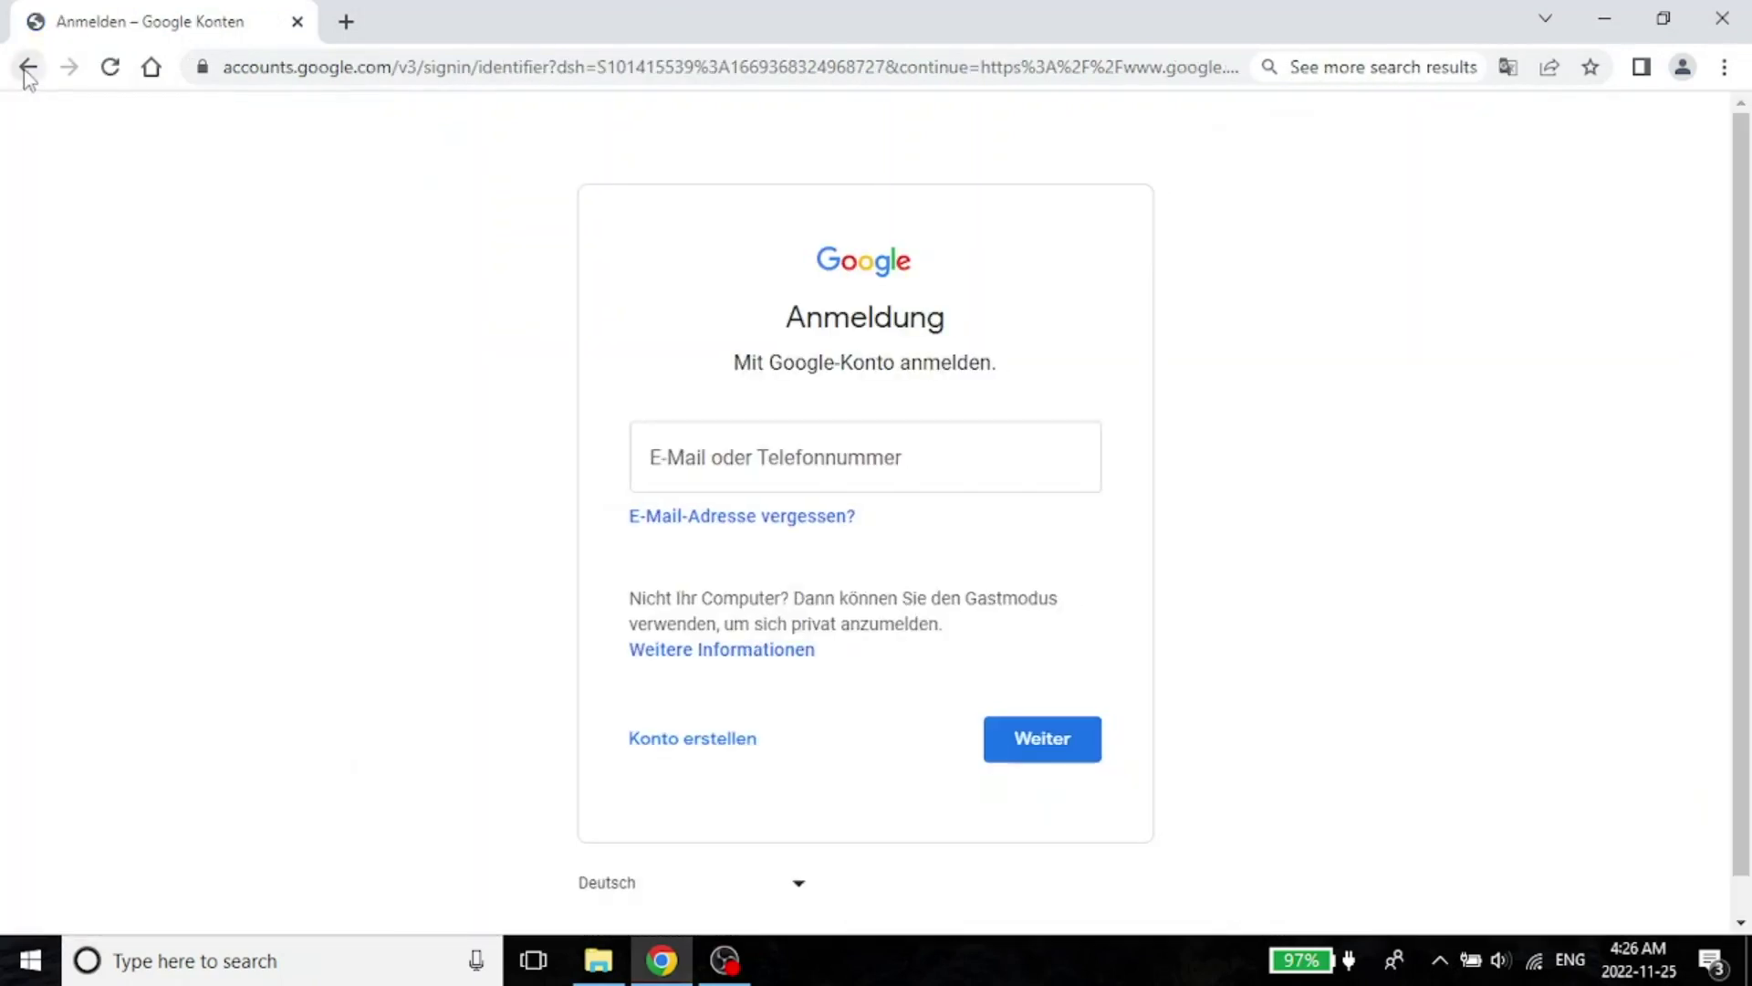
pyautogui.click(28, 71)
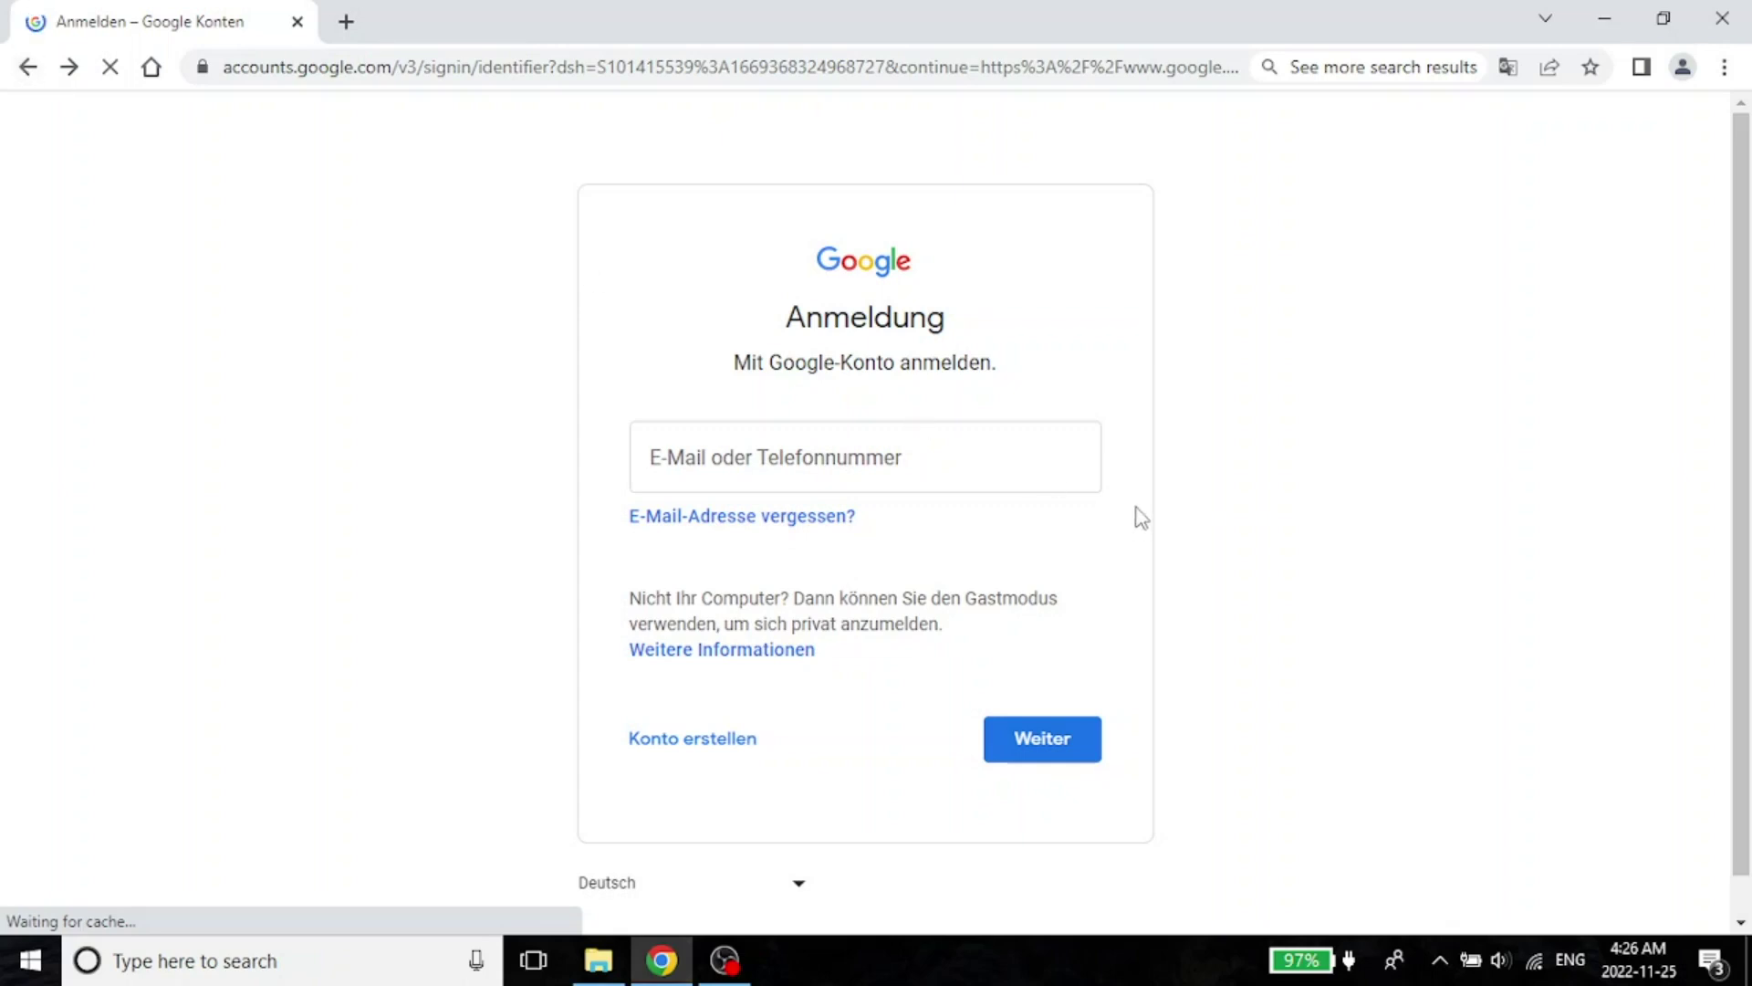
# - Accept Google's cookies, switch results to English, and open the TI.com CONTROLSUITE result in a new tab
pyautogui.scroll(-3, 1157, 547)
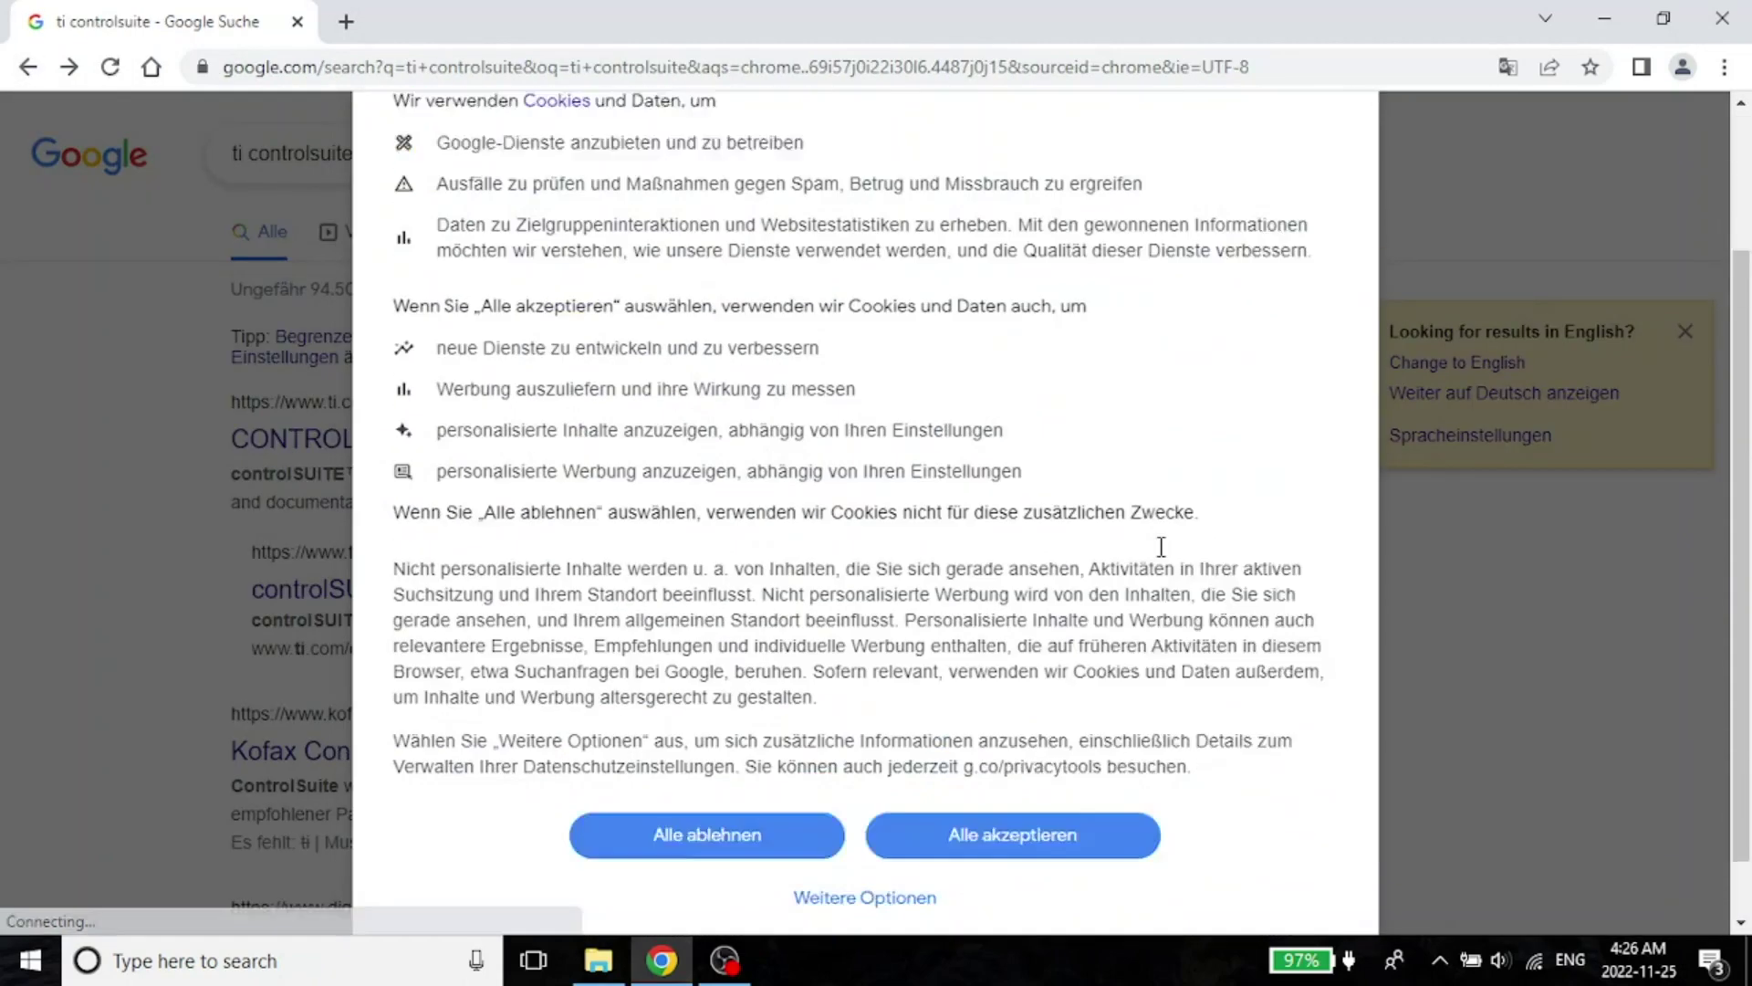
pyautogui.click(1028, 763)
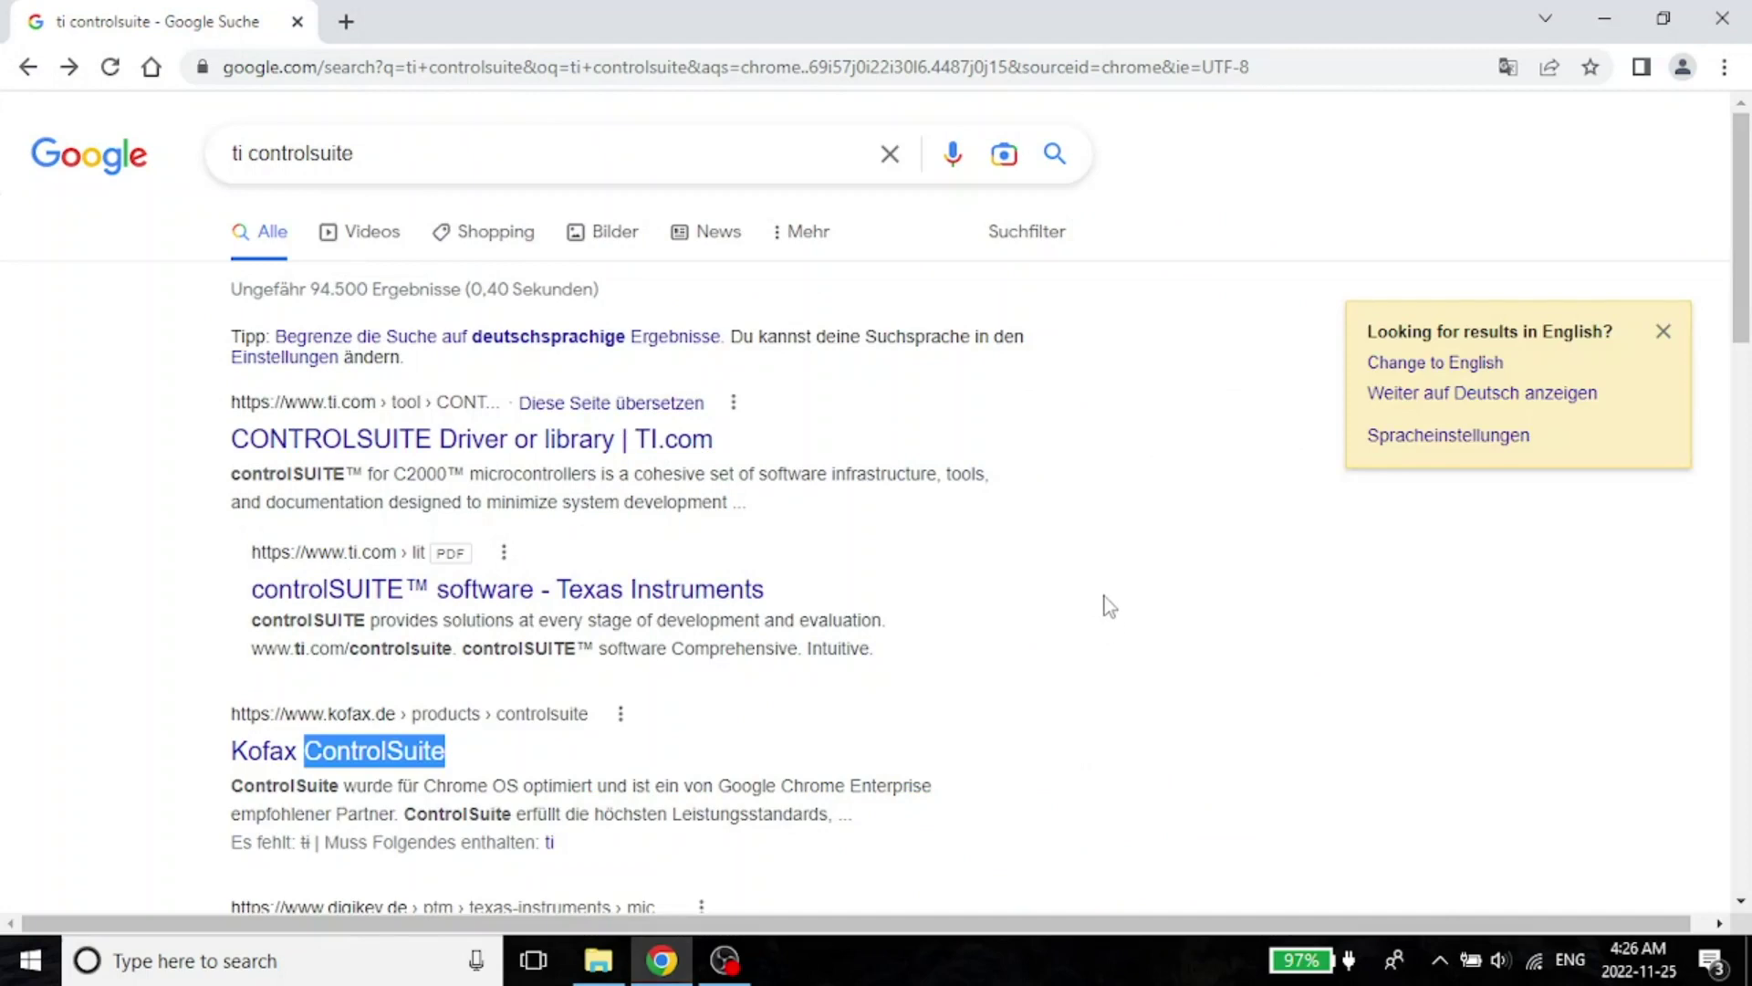
pyautogui.click(1435, 362)
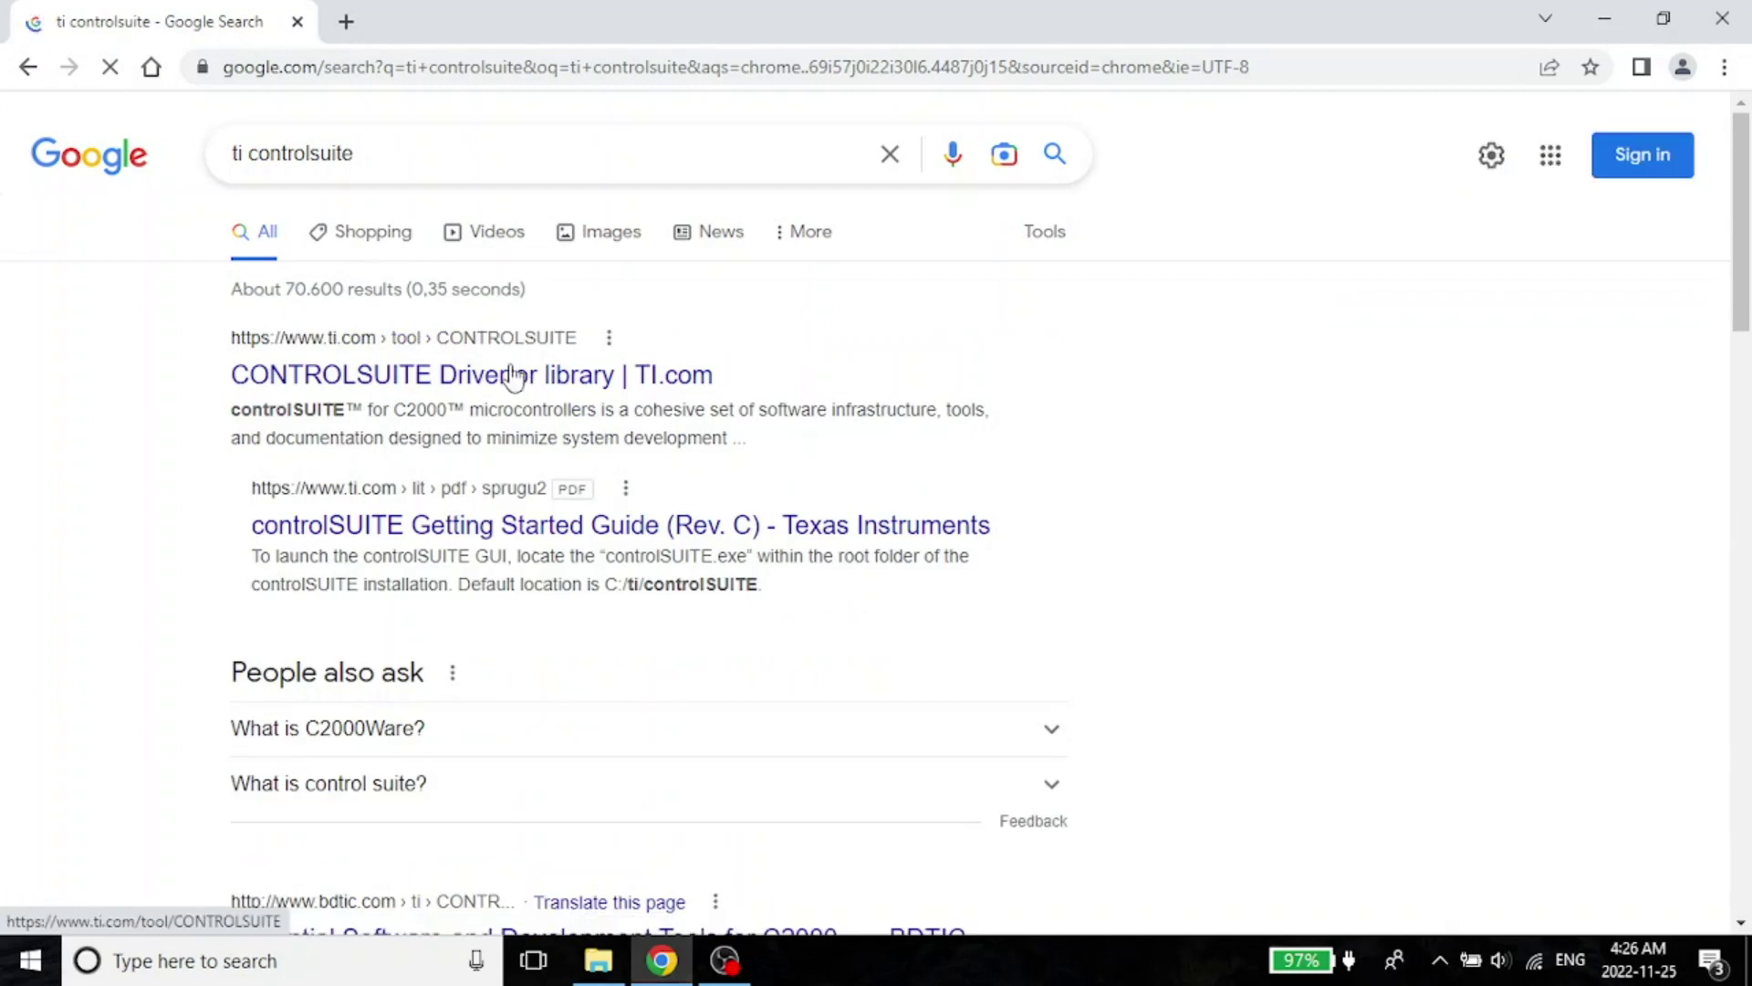
pyautogui.rightClick(450, 391)
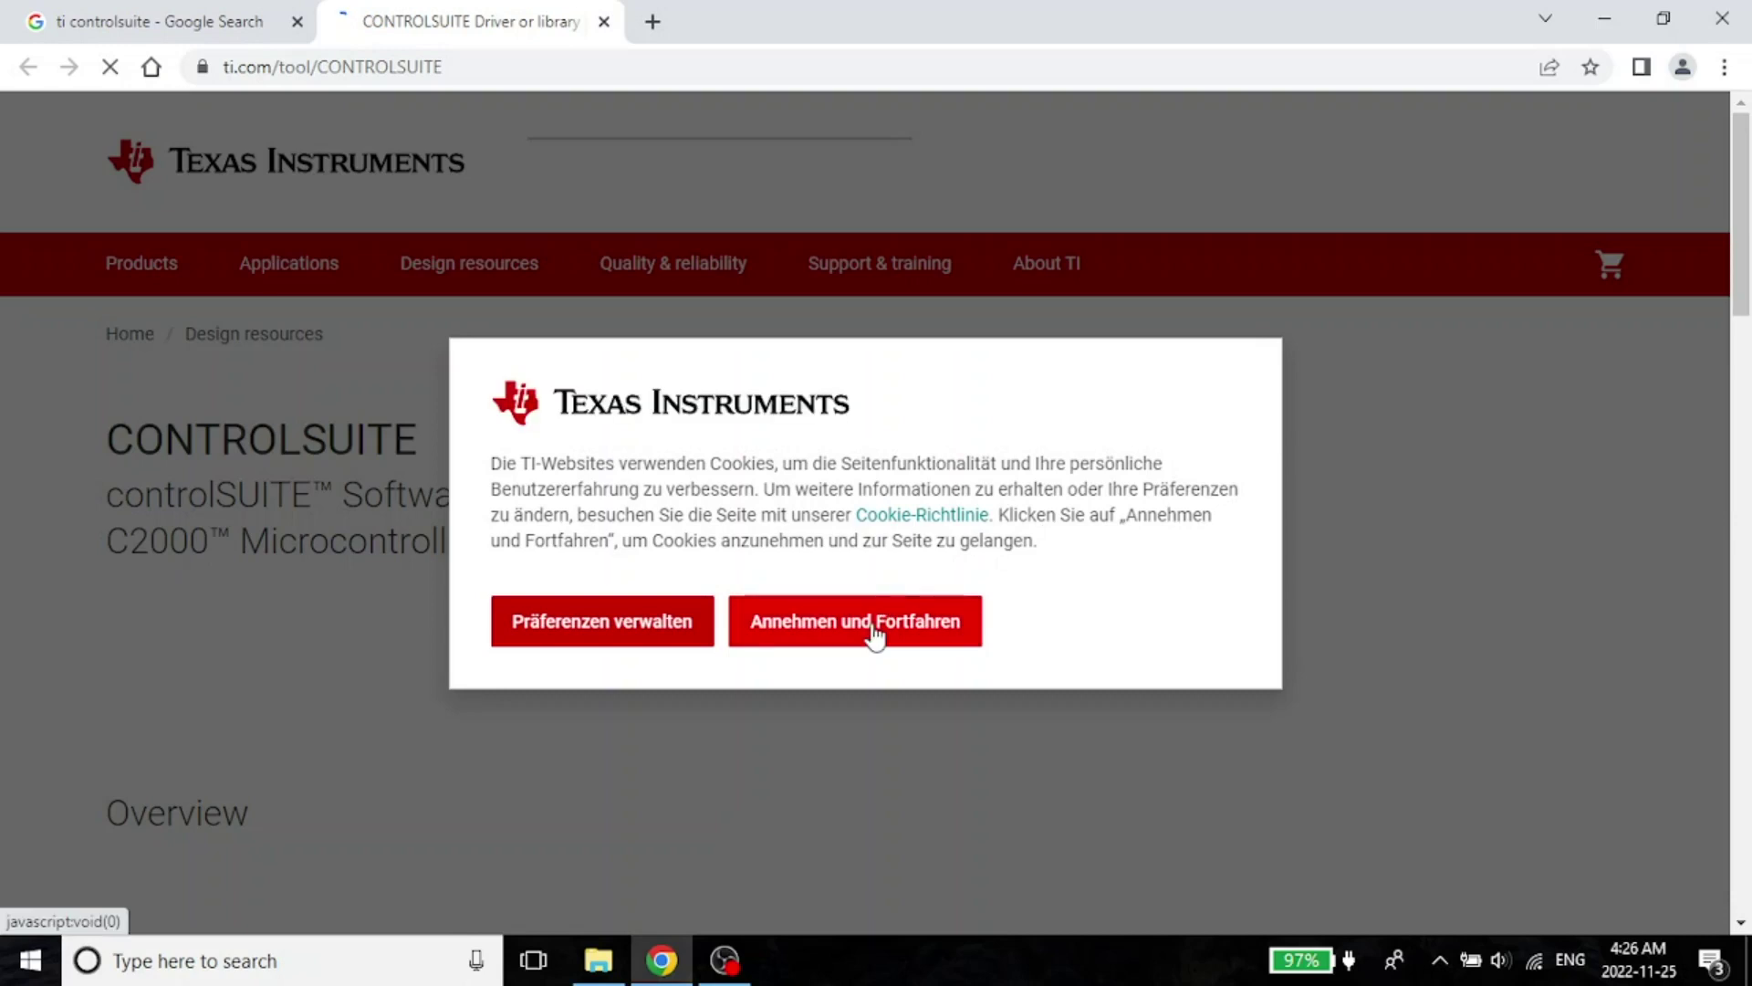
# - Accept TI's cookies with 'Annehmen und Fortfahren' and scroll through the CONTROLSUITE overview
pyautogui.click(876, 629)
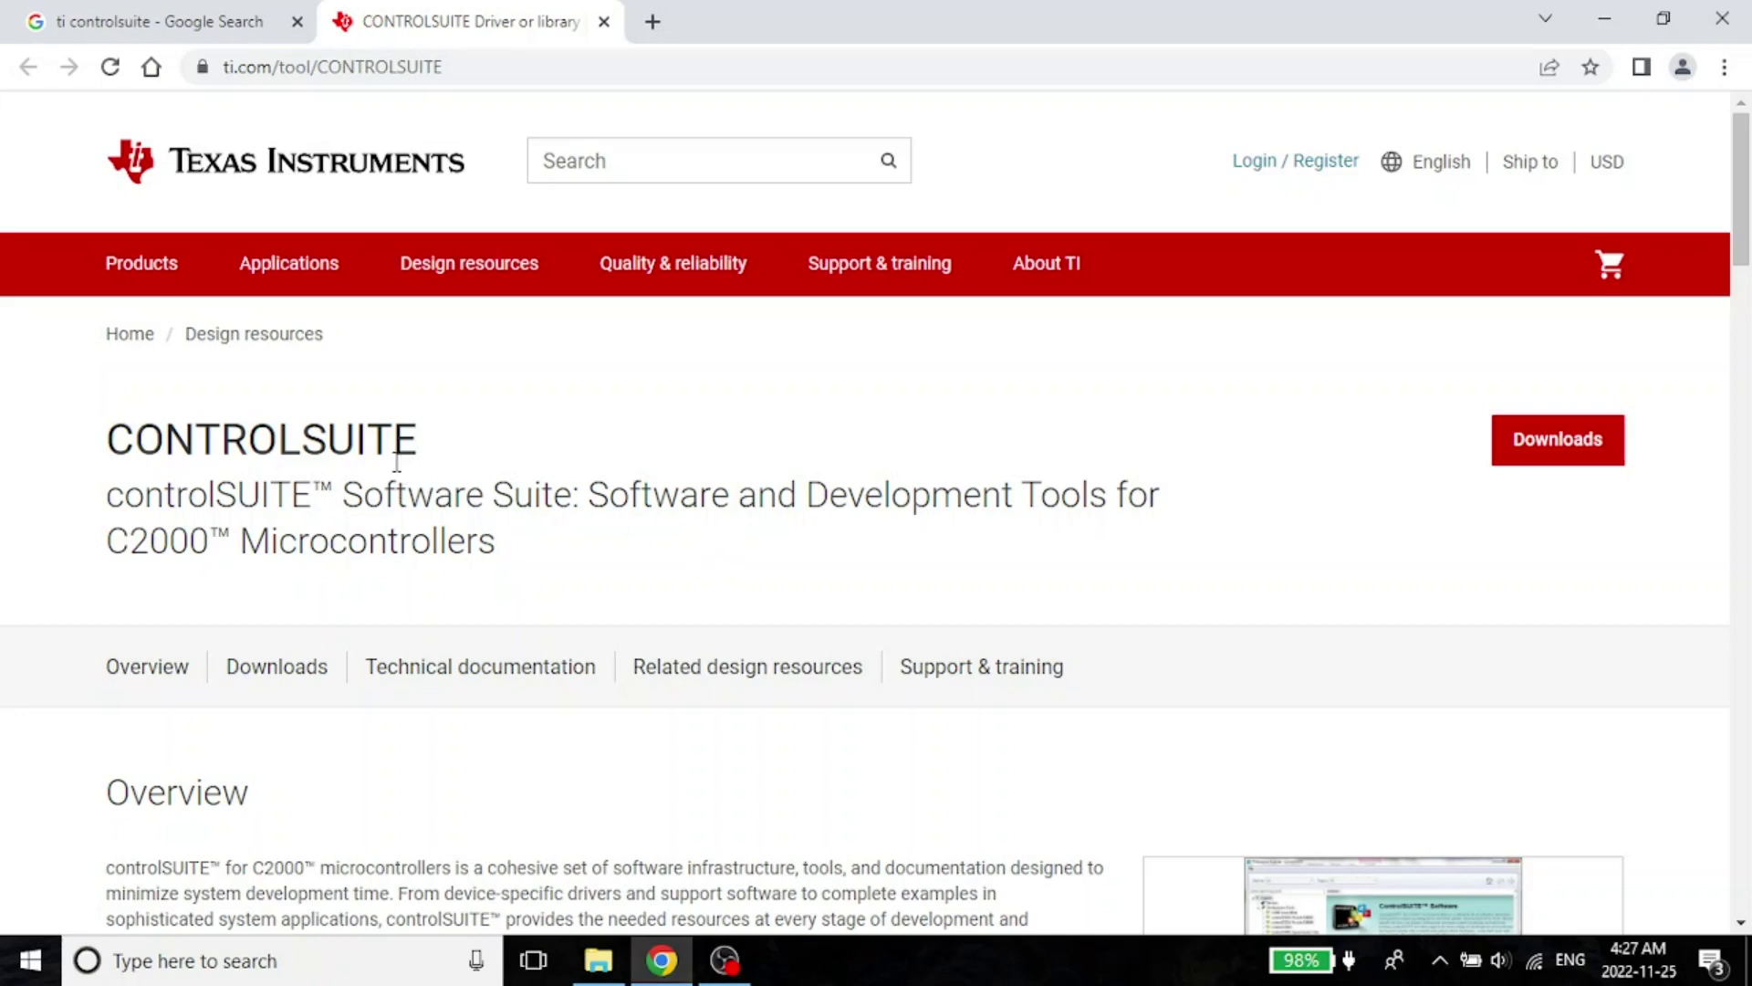
pyautogui.scroll(-5, 524, 506)
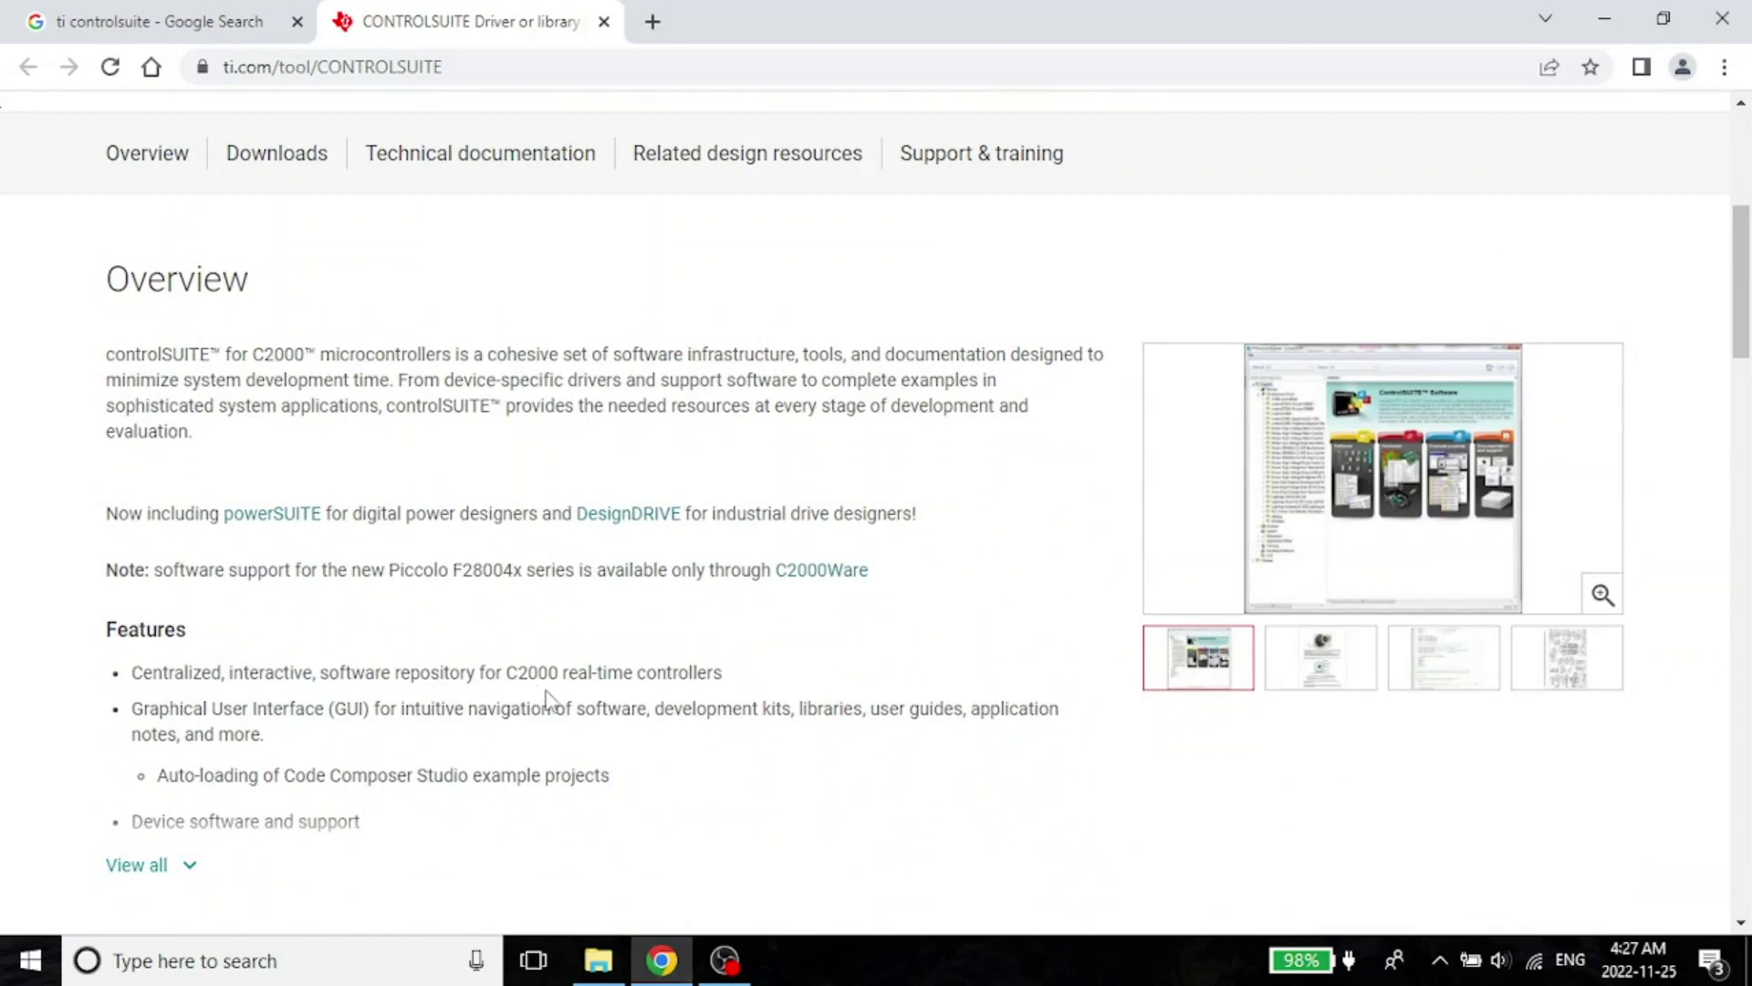
pyautogui.scroll(6, 548, 699)
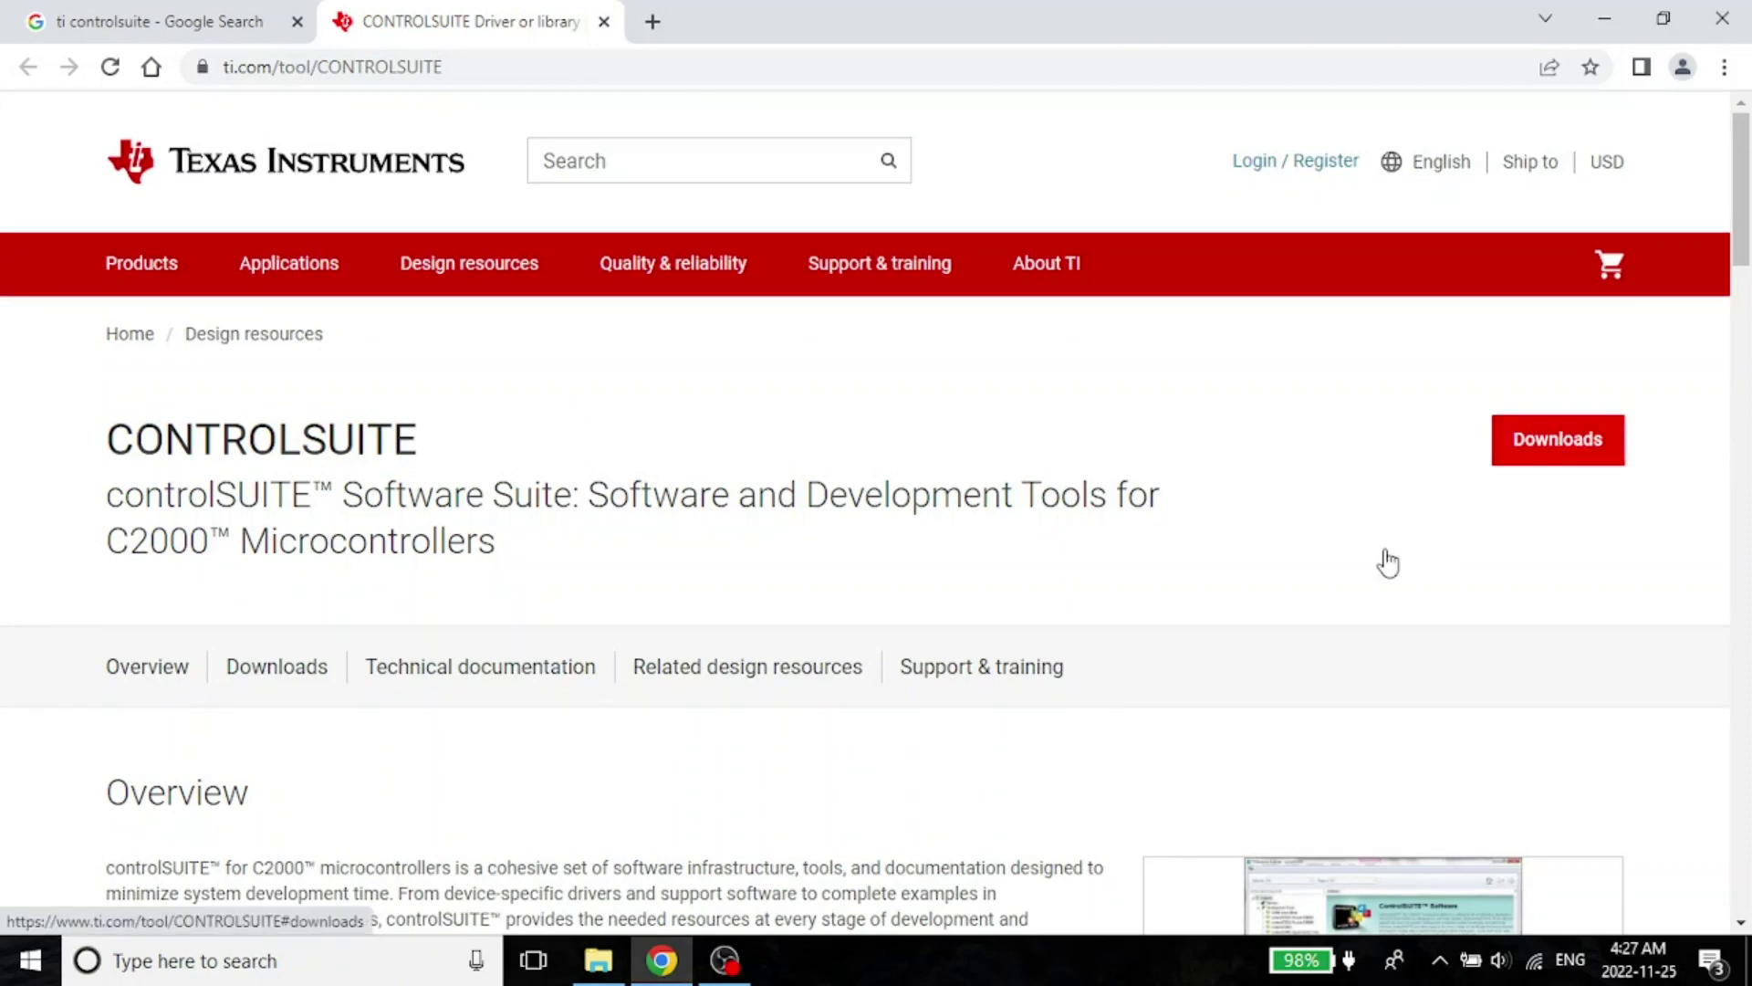
# - Jump to CONTROLSUITE Downloads, close the feedback survey, and review the export approval note
pyautogui.click(1388, 563)
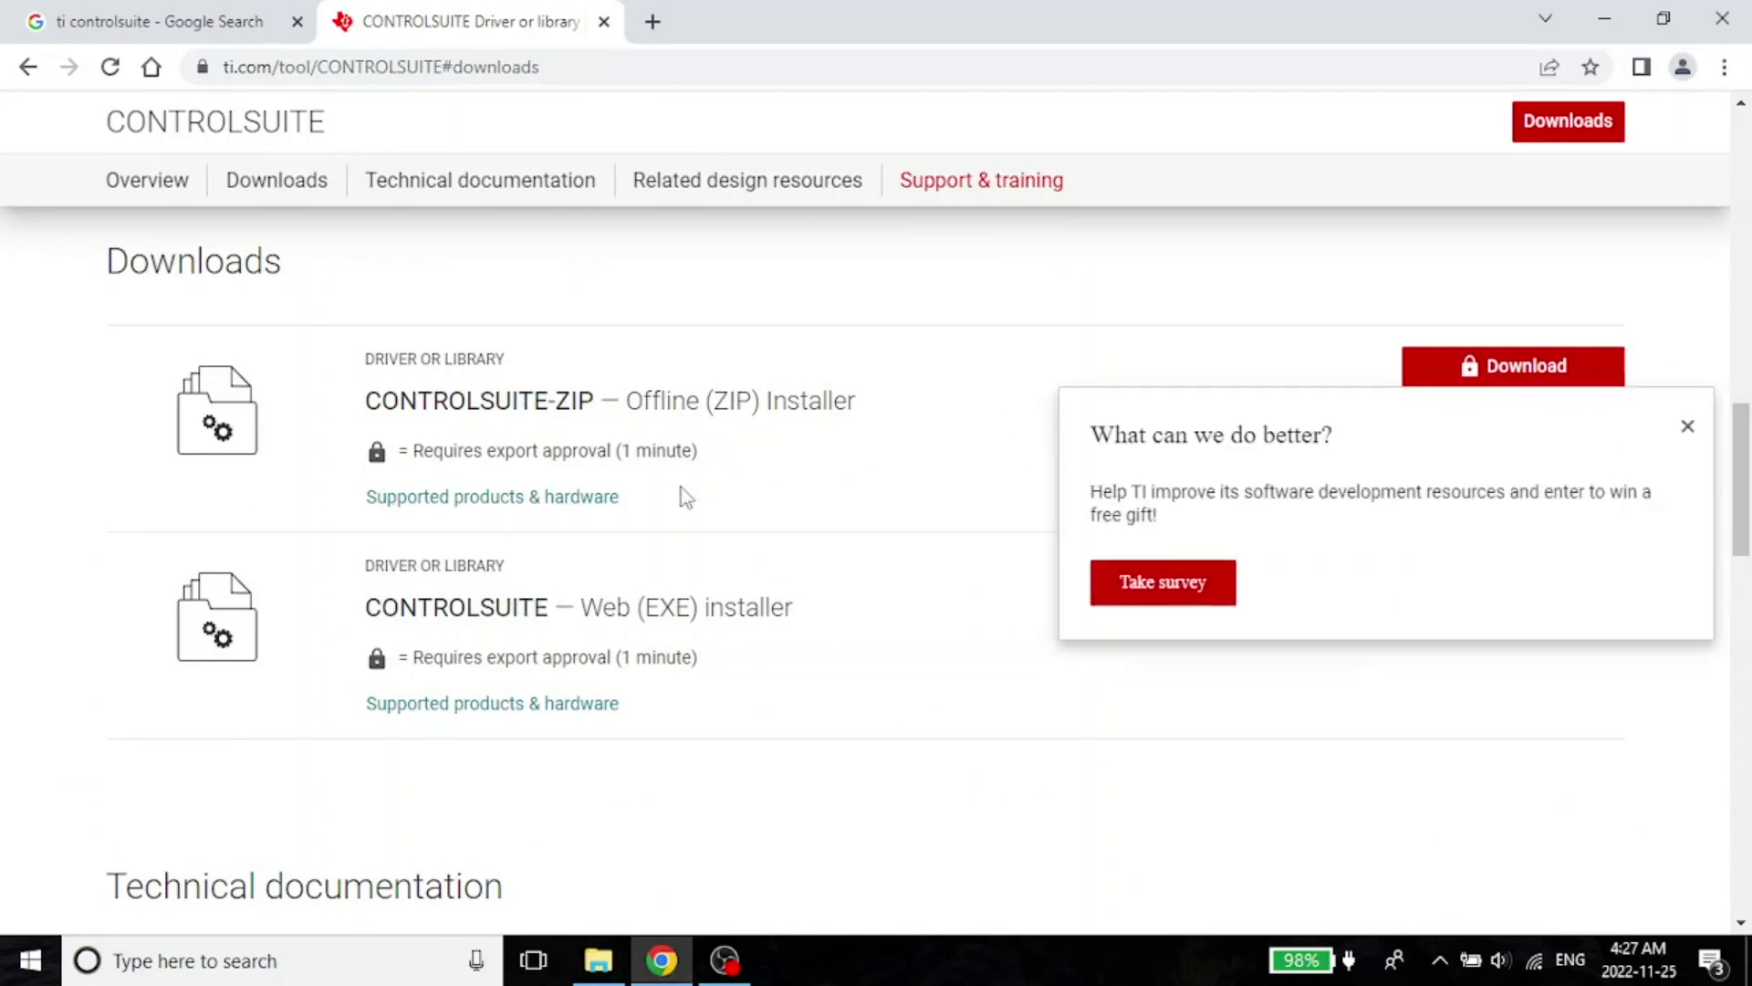
pyautogui.click(1687, 427)
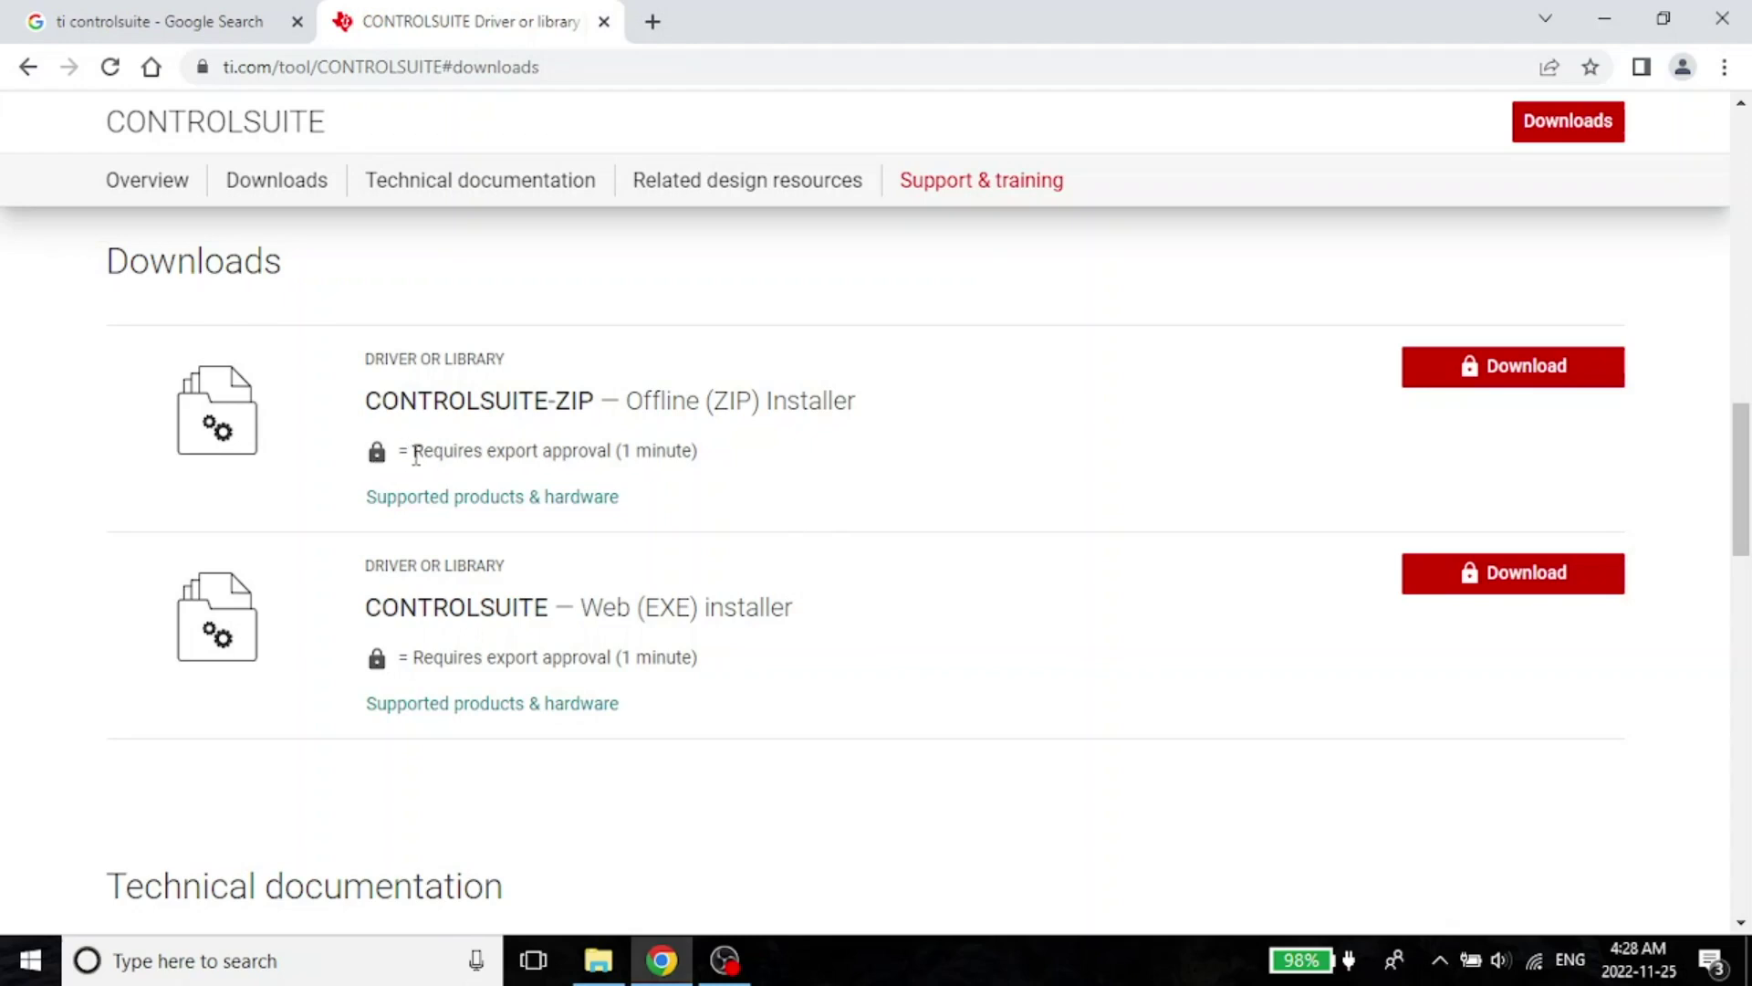
pyautogui.moveTo(416, 453); pyautogui.dragTo(551, 478)
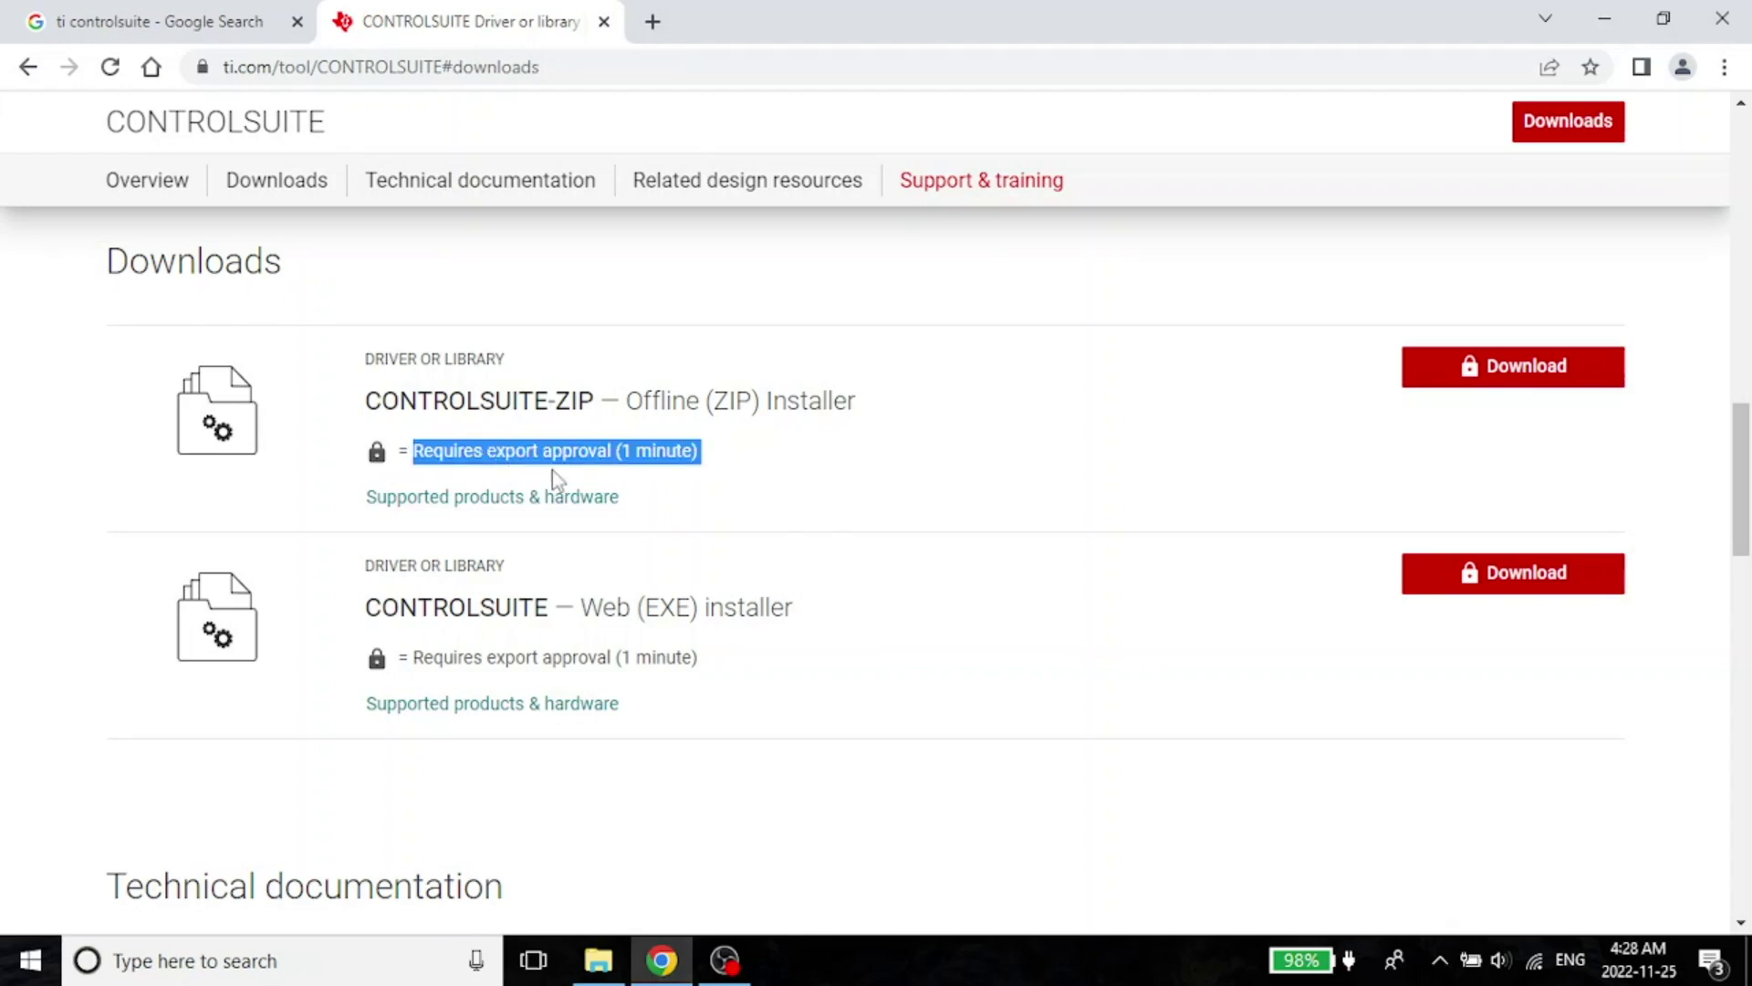
pyautogui.click(763, 467)
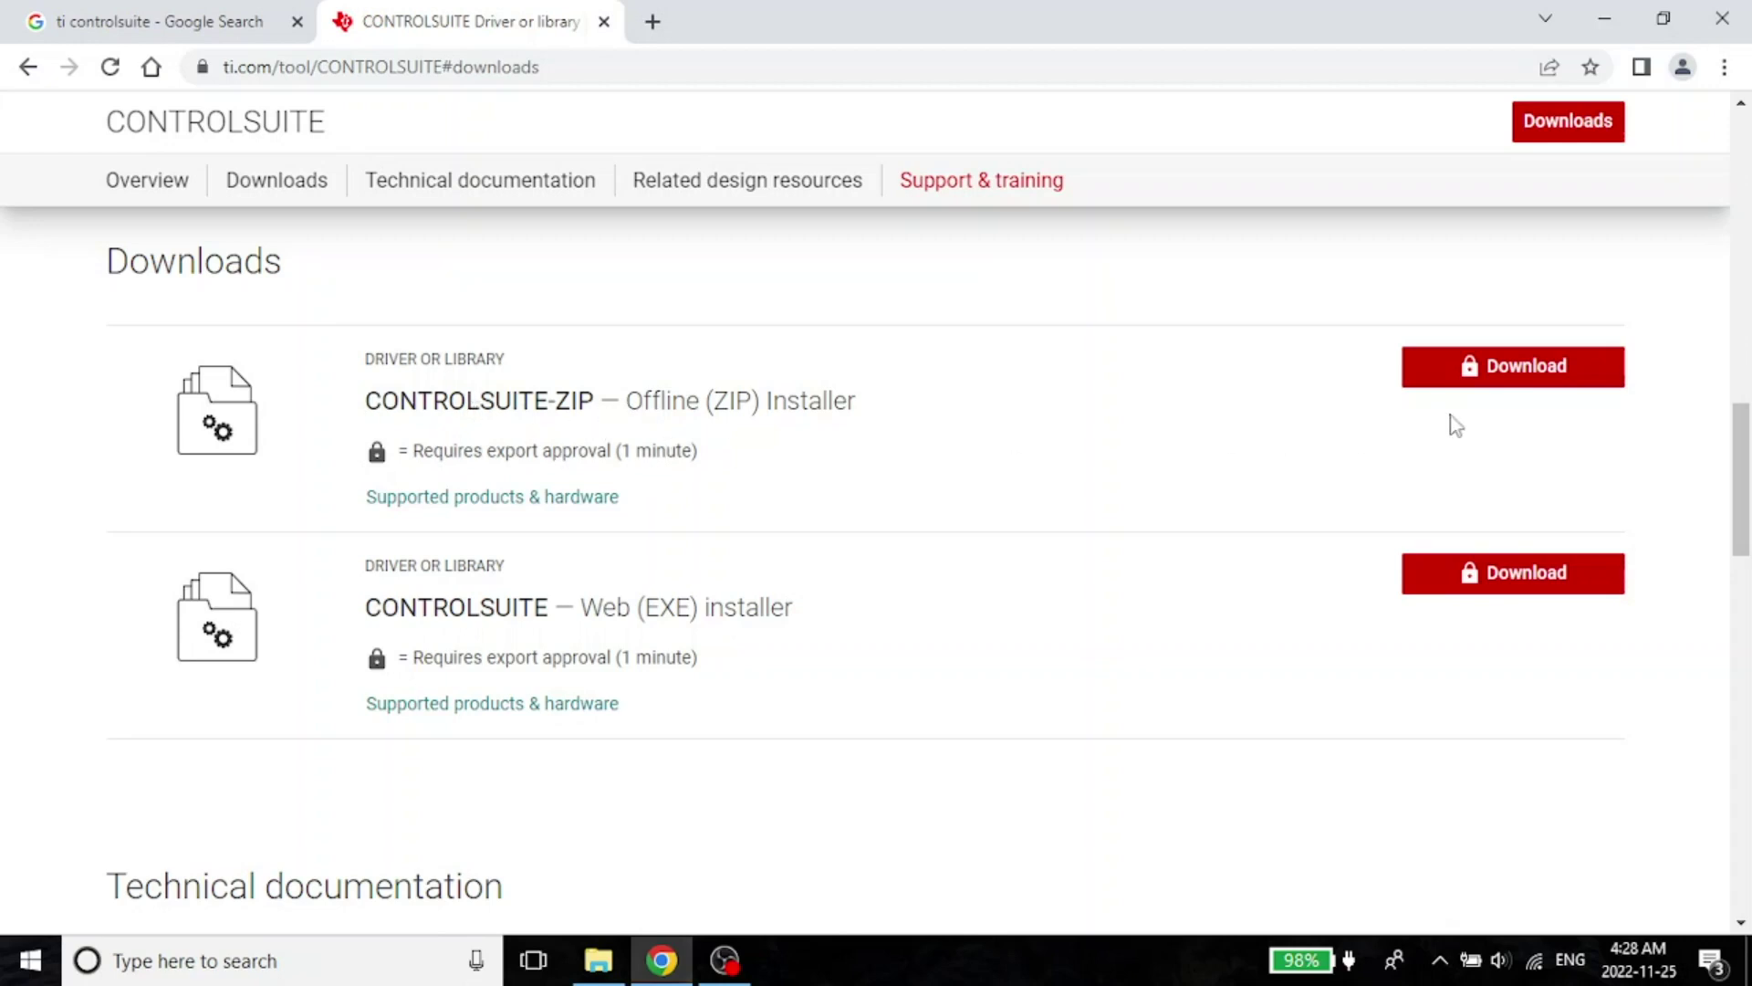
# - Request the CONTROLSUITE-ZIP download and open the myTI 'Register now' form in a new tab
pyautogui.click(1526, 367)
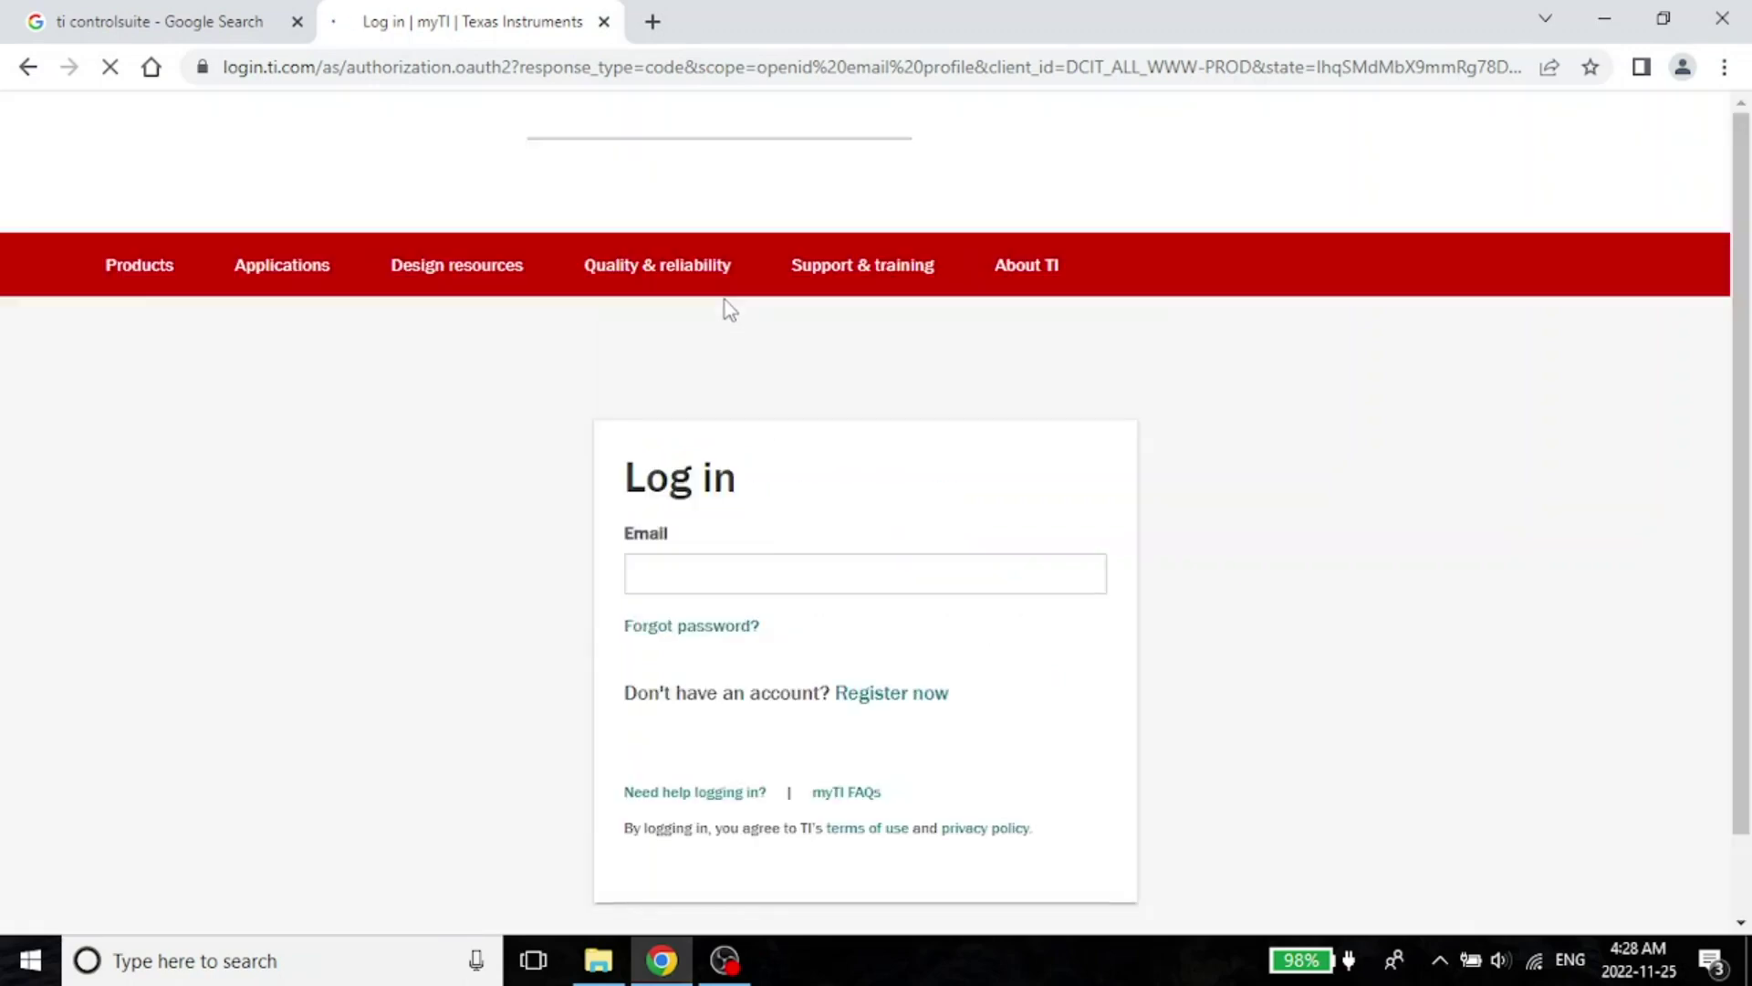
pyautogui.scroll(-1, 1296, 540)
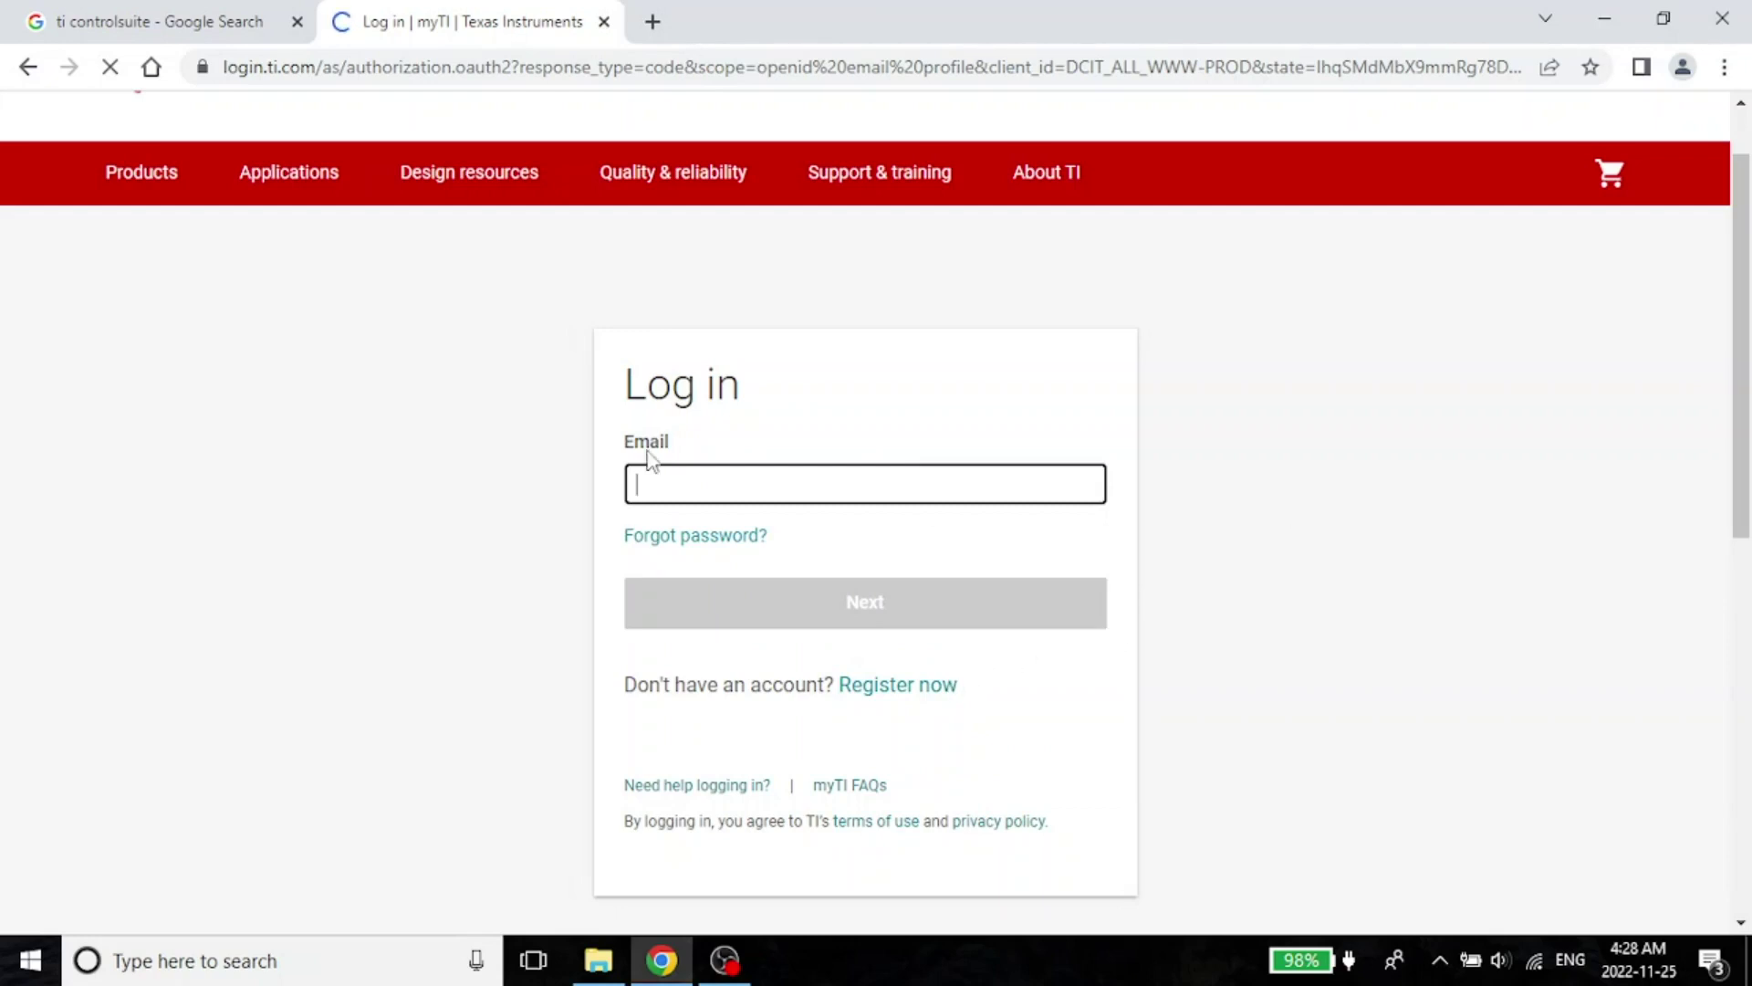
pyautogui.rightClick(900, 698)
pyautogui.click(929, 712)
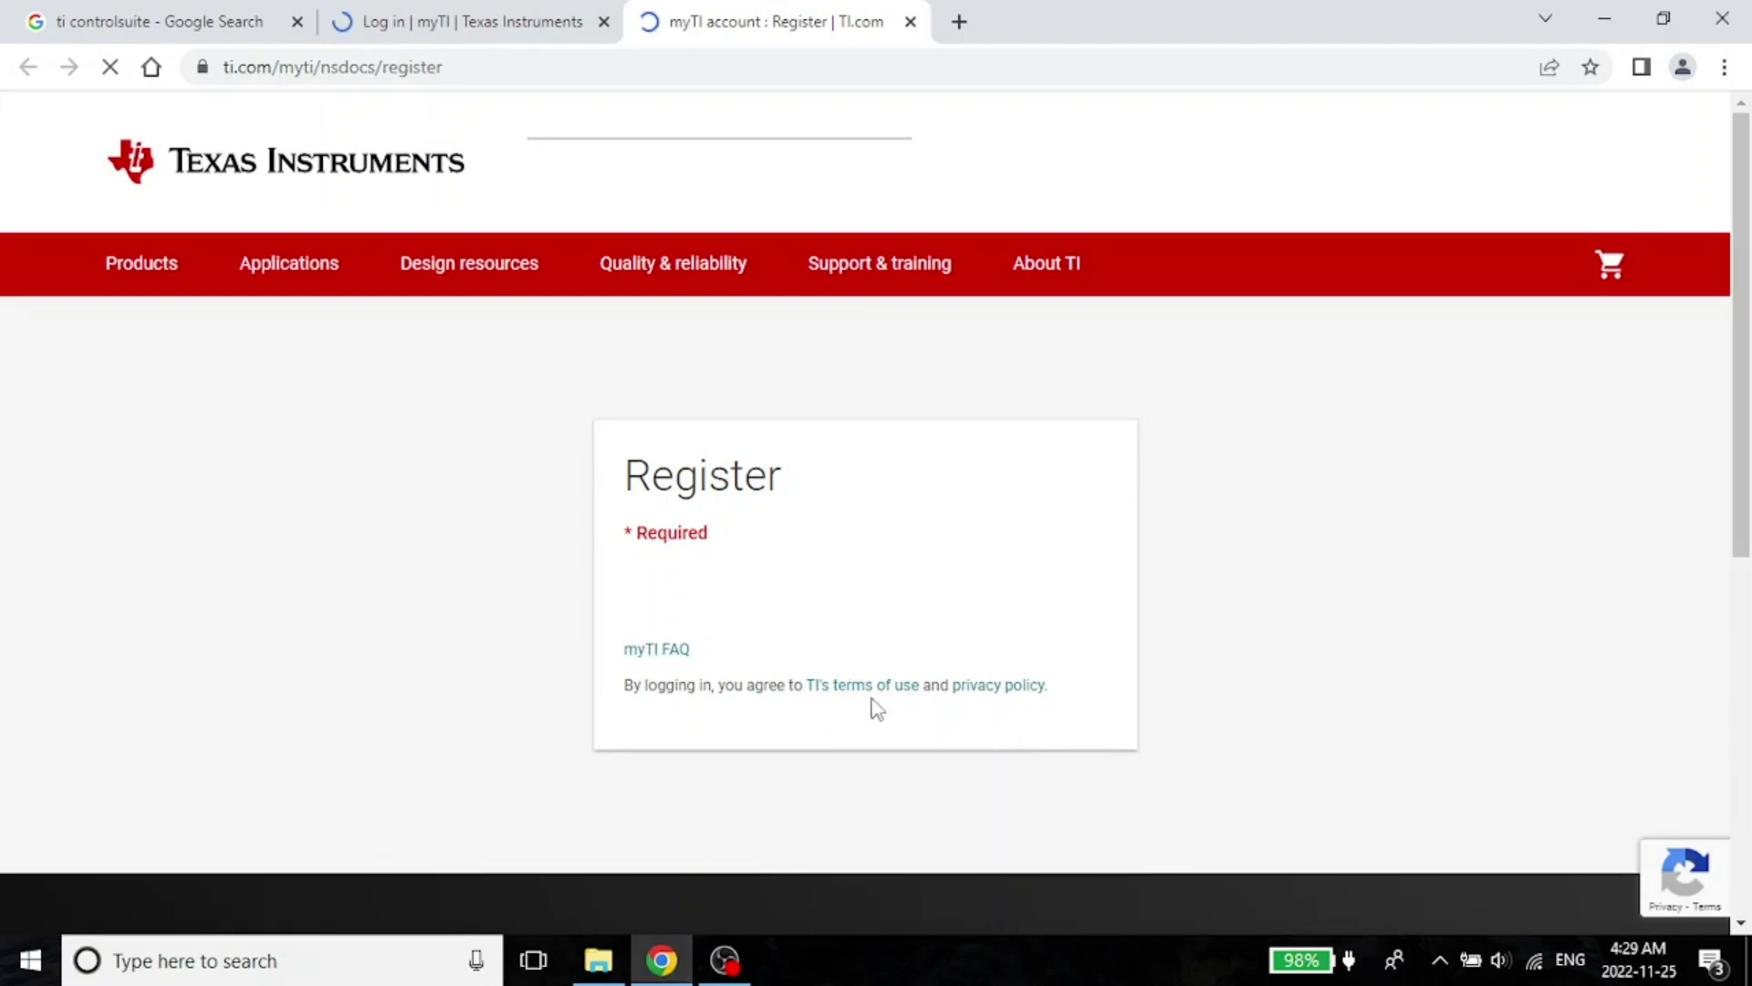
pyautogui.scroll(-4, 1178, 511)
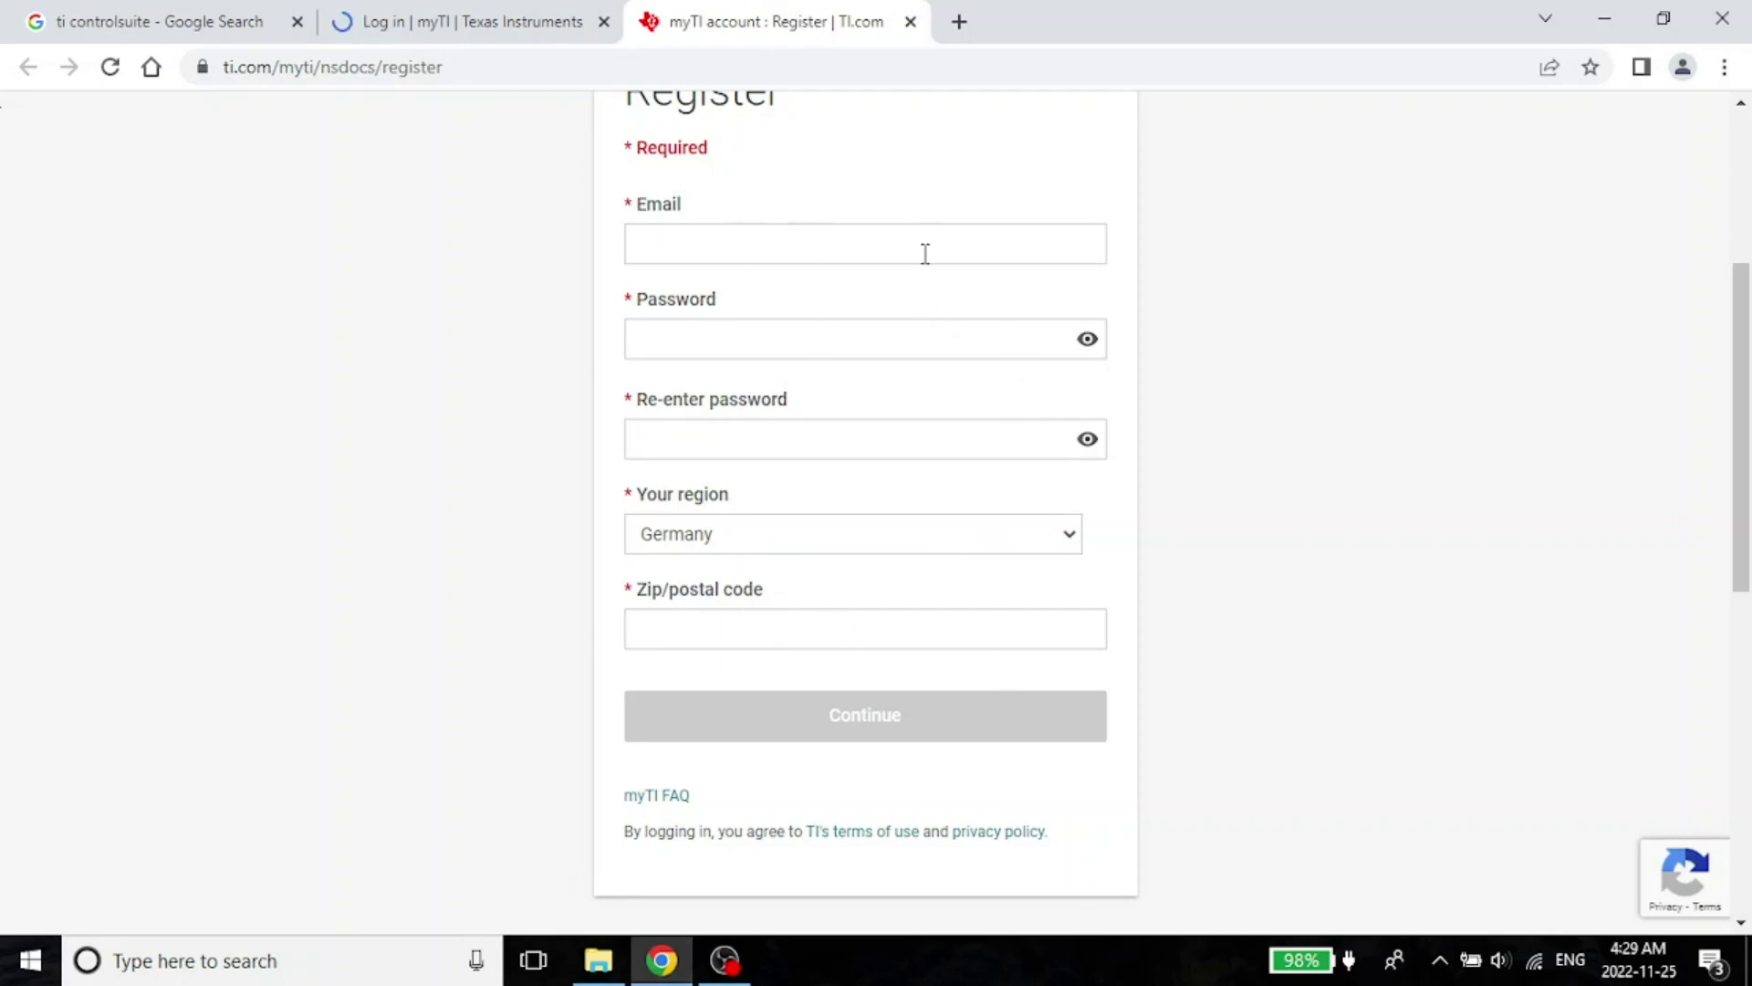
# - Return to the myTI log-in tab, start entering the log-in email, and read the export terms
pyautogui.click(469, 19)
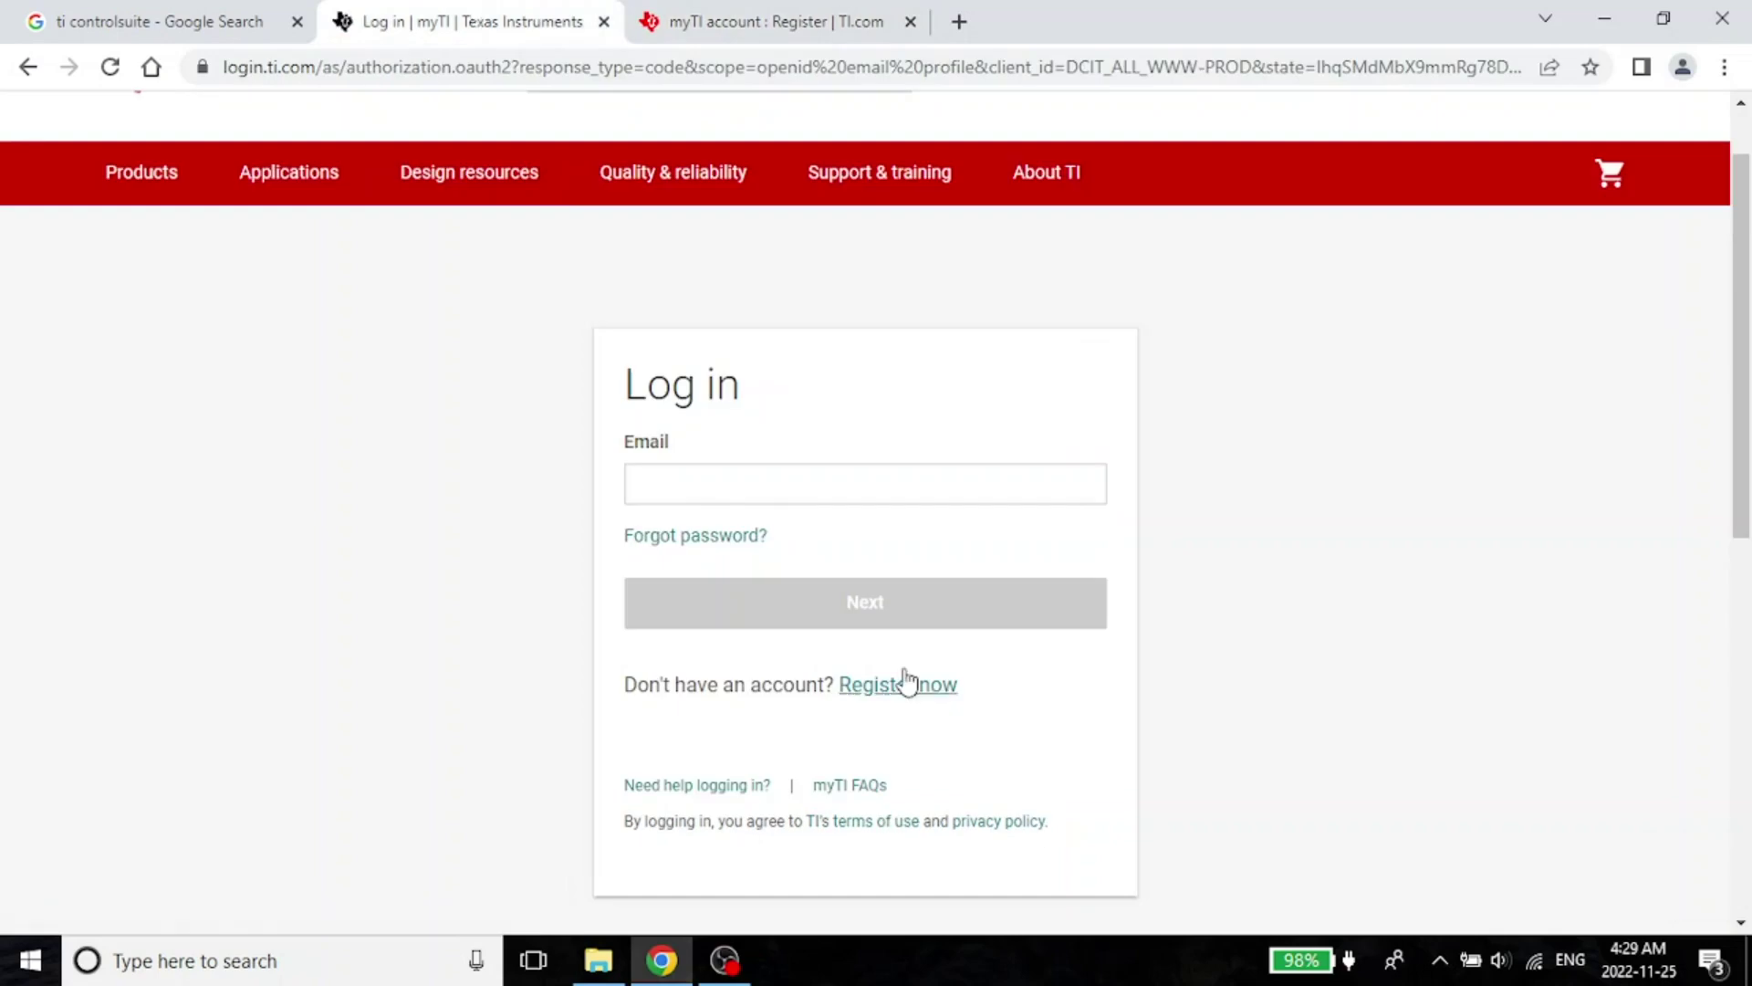
pyautogui.click(778, 494)
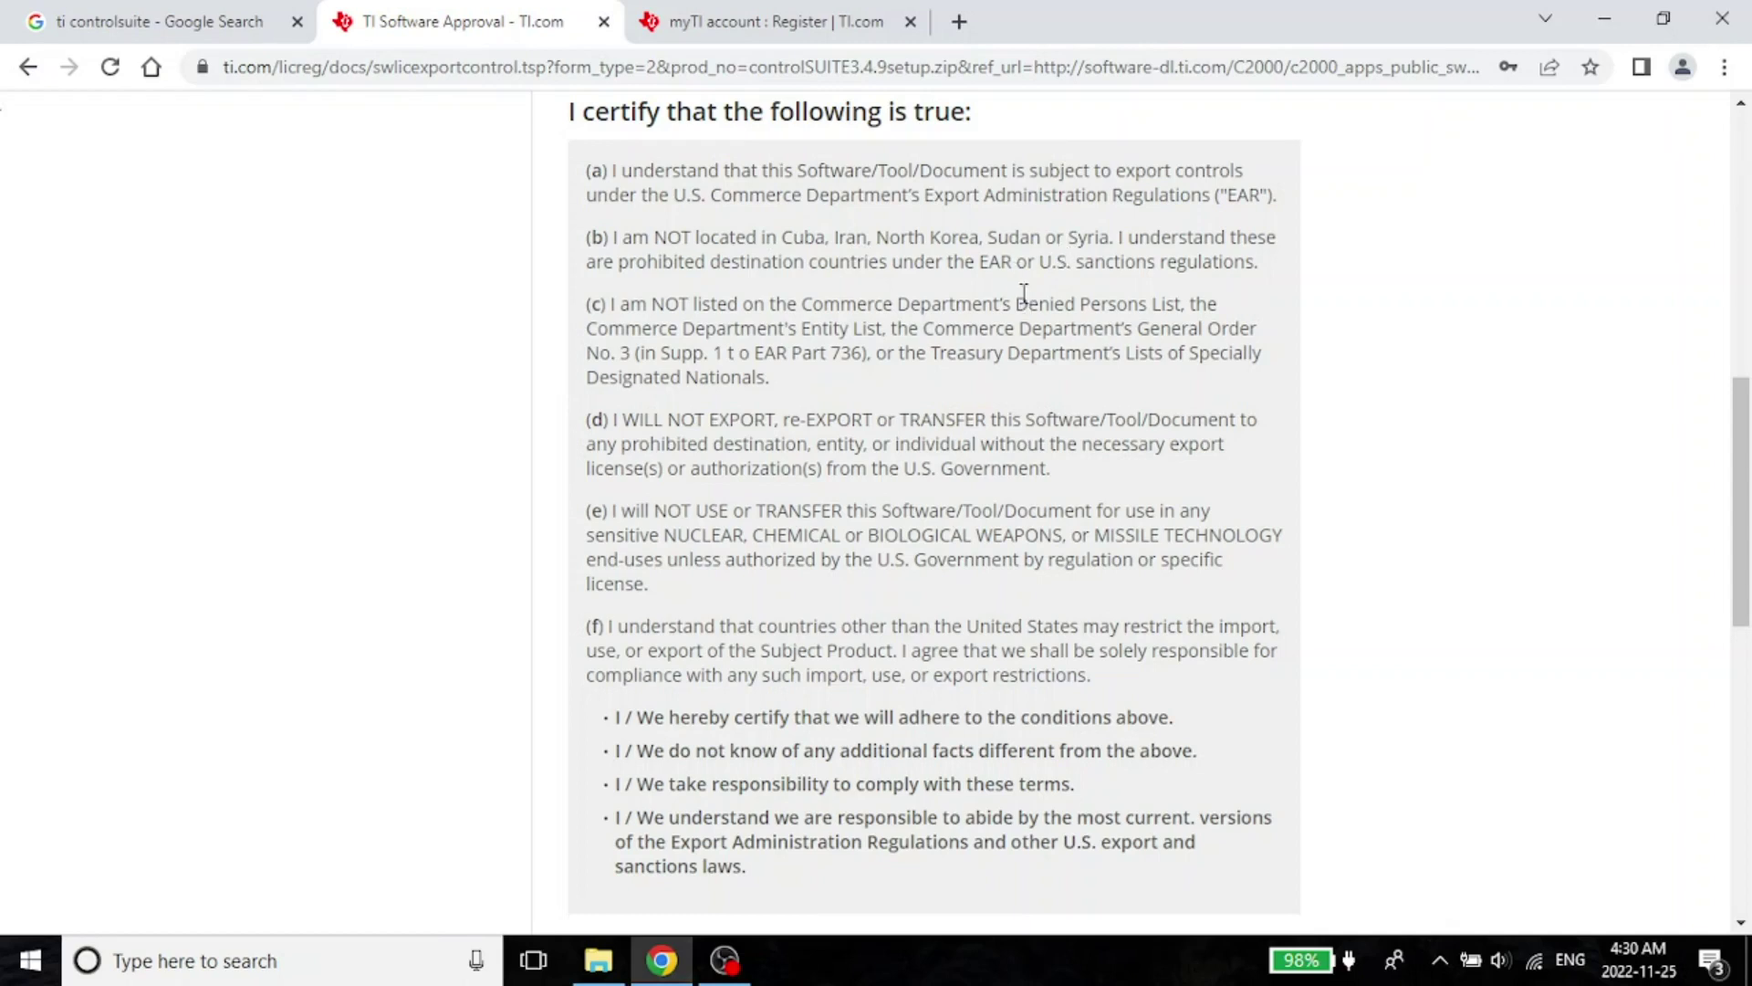
pyautogui.scroll(-2, 1150, 434)
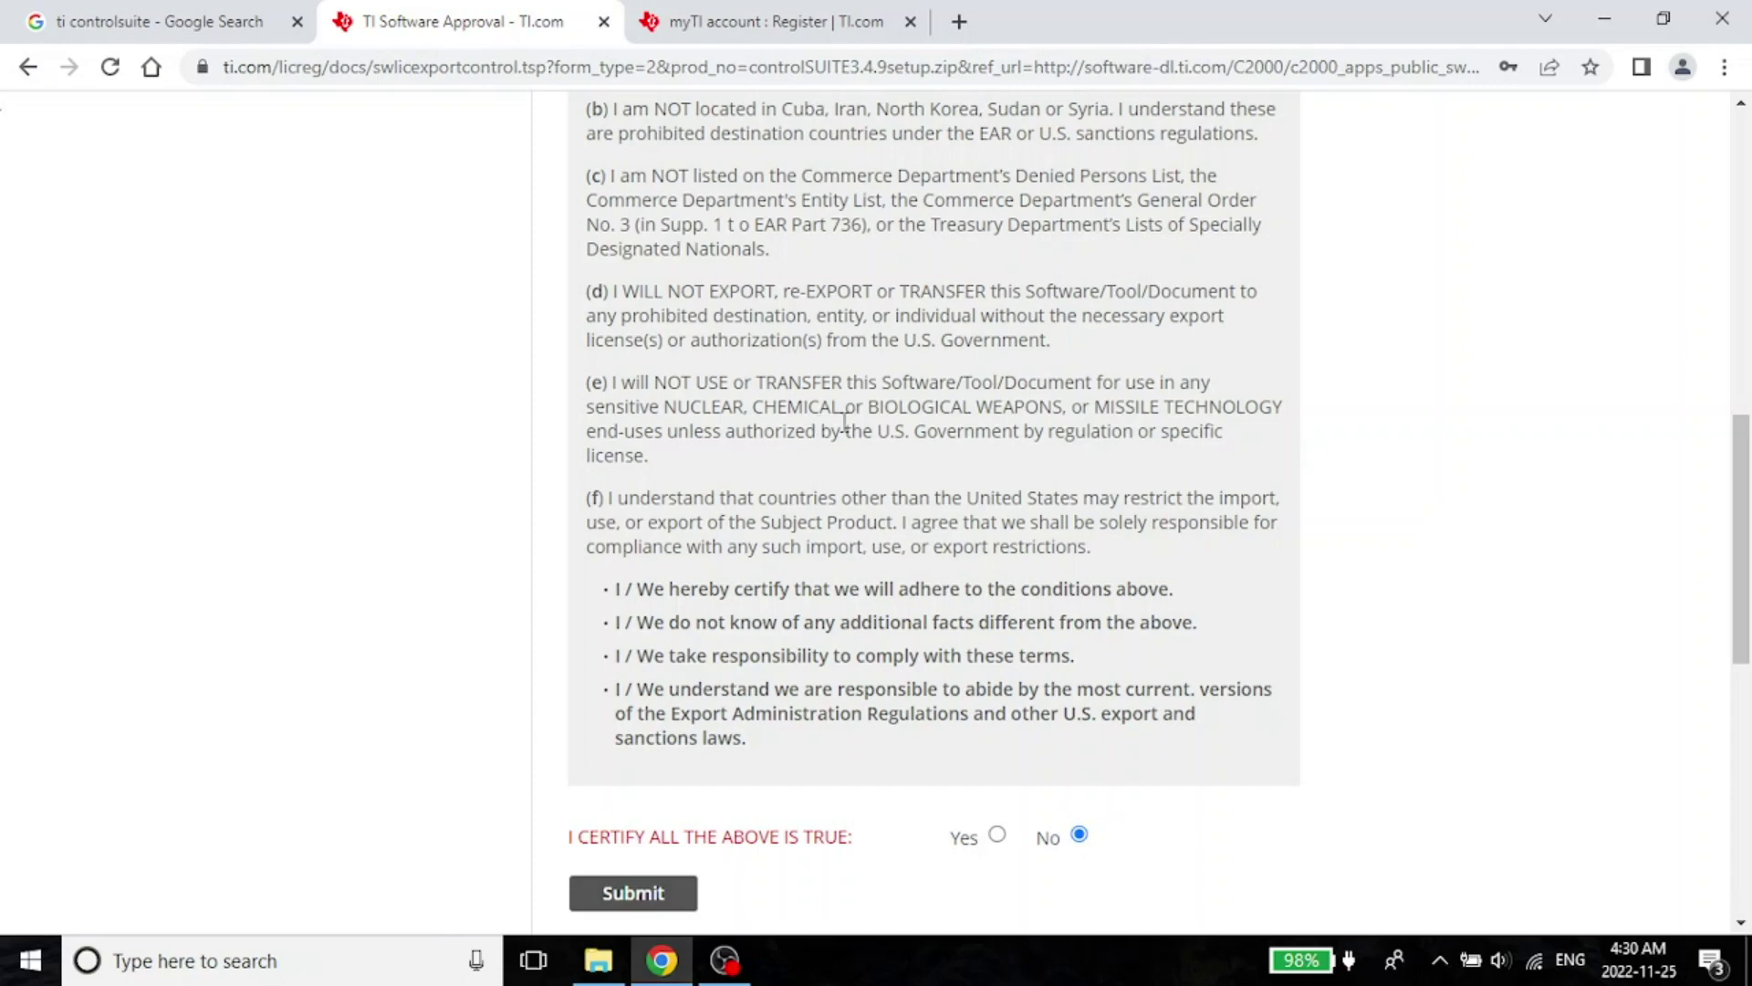
pyautogui.scroll(-1, 1129, 434)
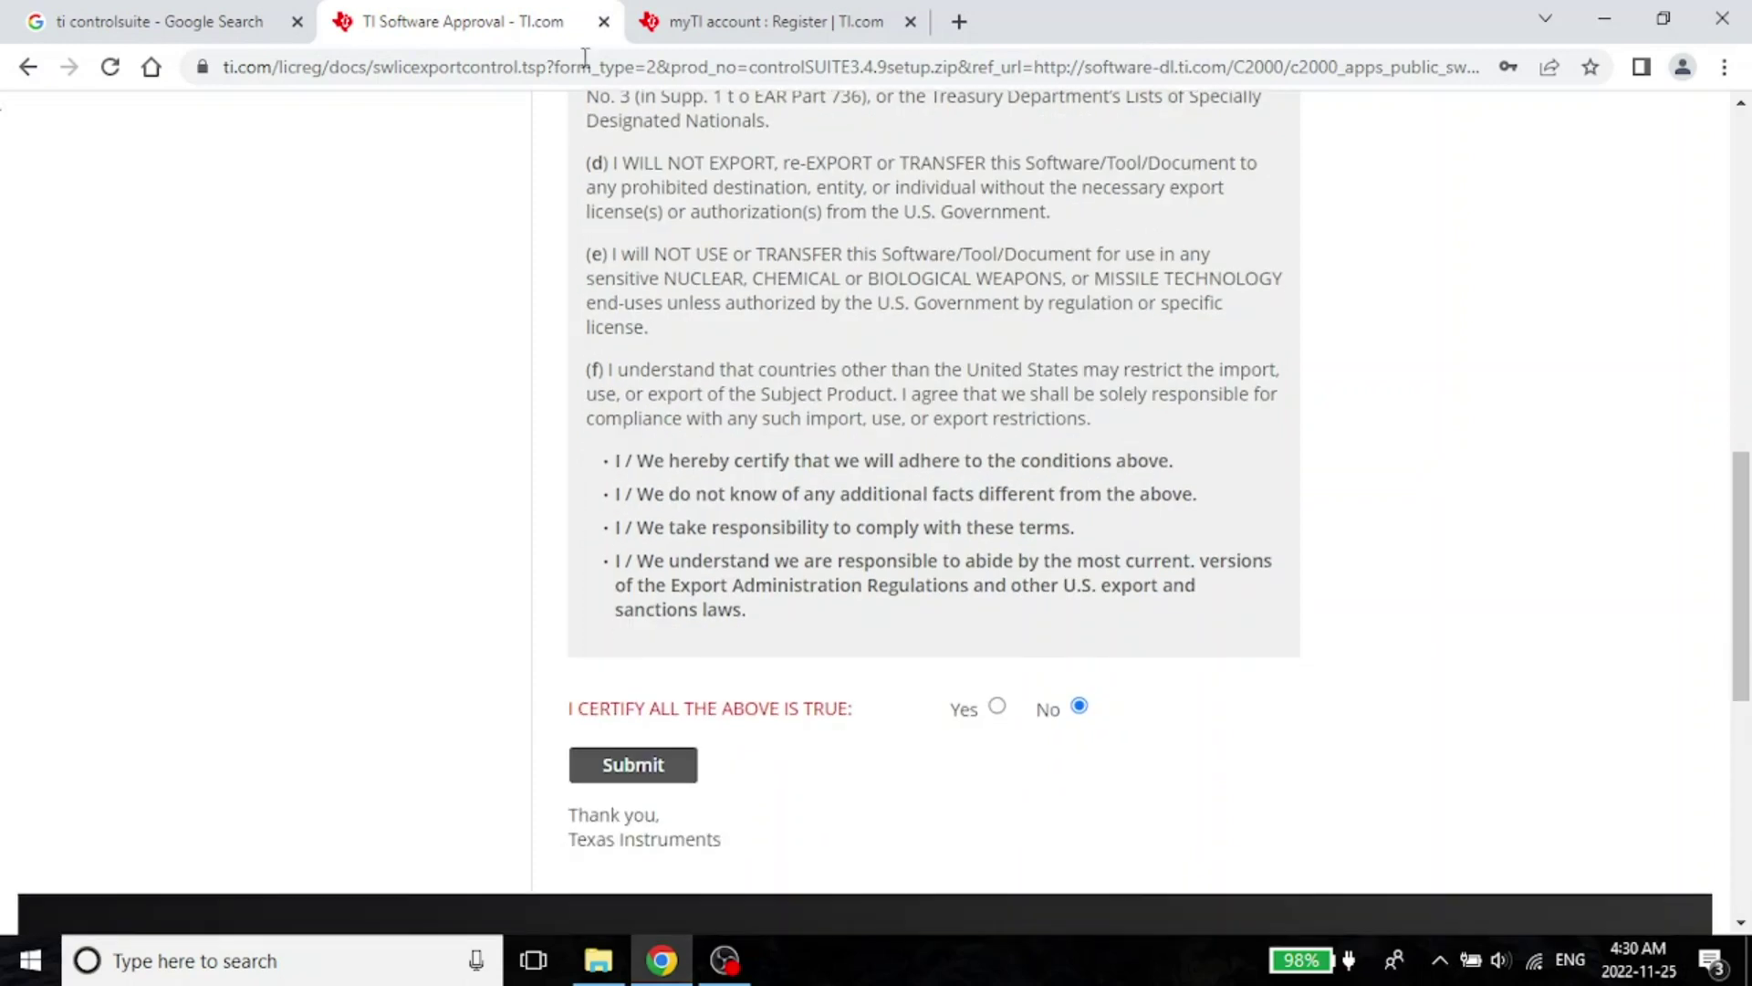
# - Answer Yes to 'I certify all the above is true' and submit the export form
pyautogui.moveTo(661, 279); pyautogui.dragTo(917, 305)
pyautogui.click(1027, 342)
pyautogui.scroll(-1, 1074, 360)
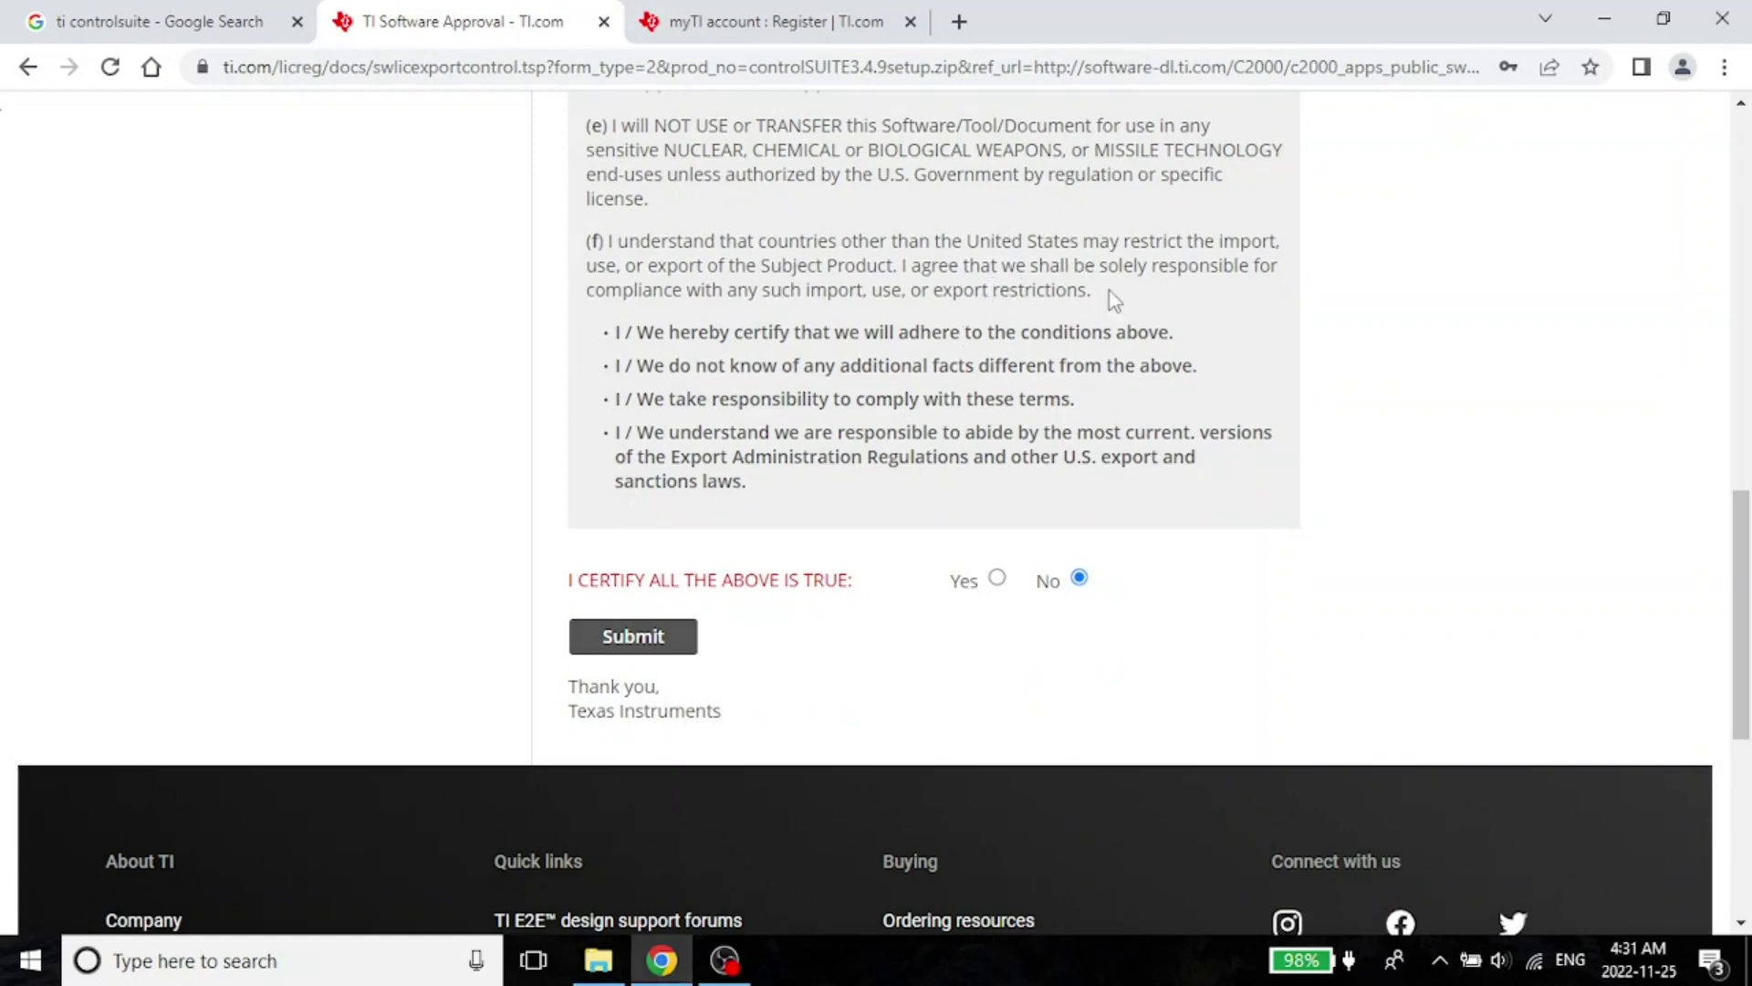
pyautogui.click(997, 578)
pyautogui.scroll(-1, 1283, 541)
pyautogui.click(630, 508)
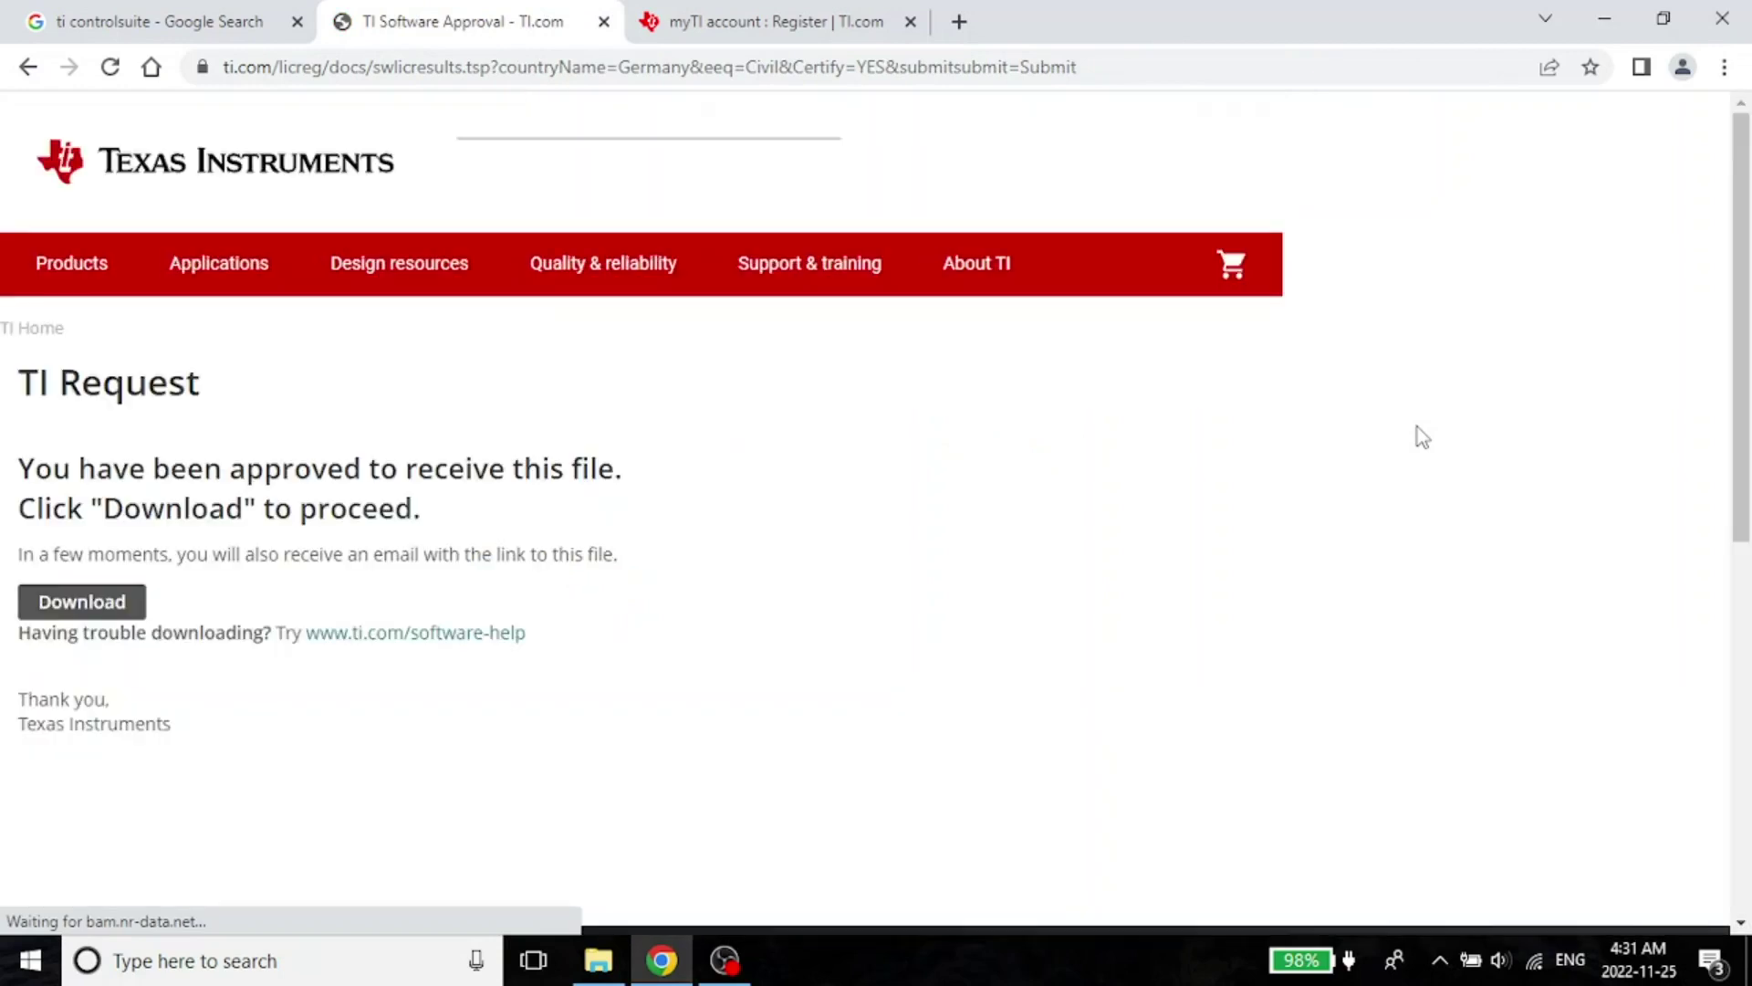
# - Download controlSUITE3.4.9setup.zip (2.0 GB) from the TI Request page
pyautogui.scroll(-3, 538, 429)
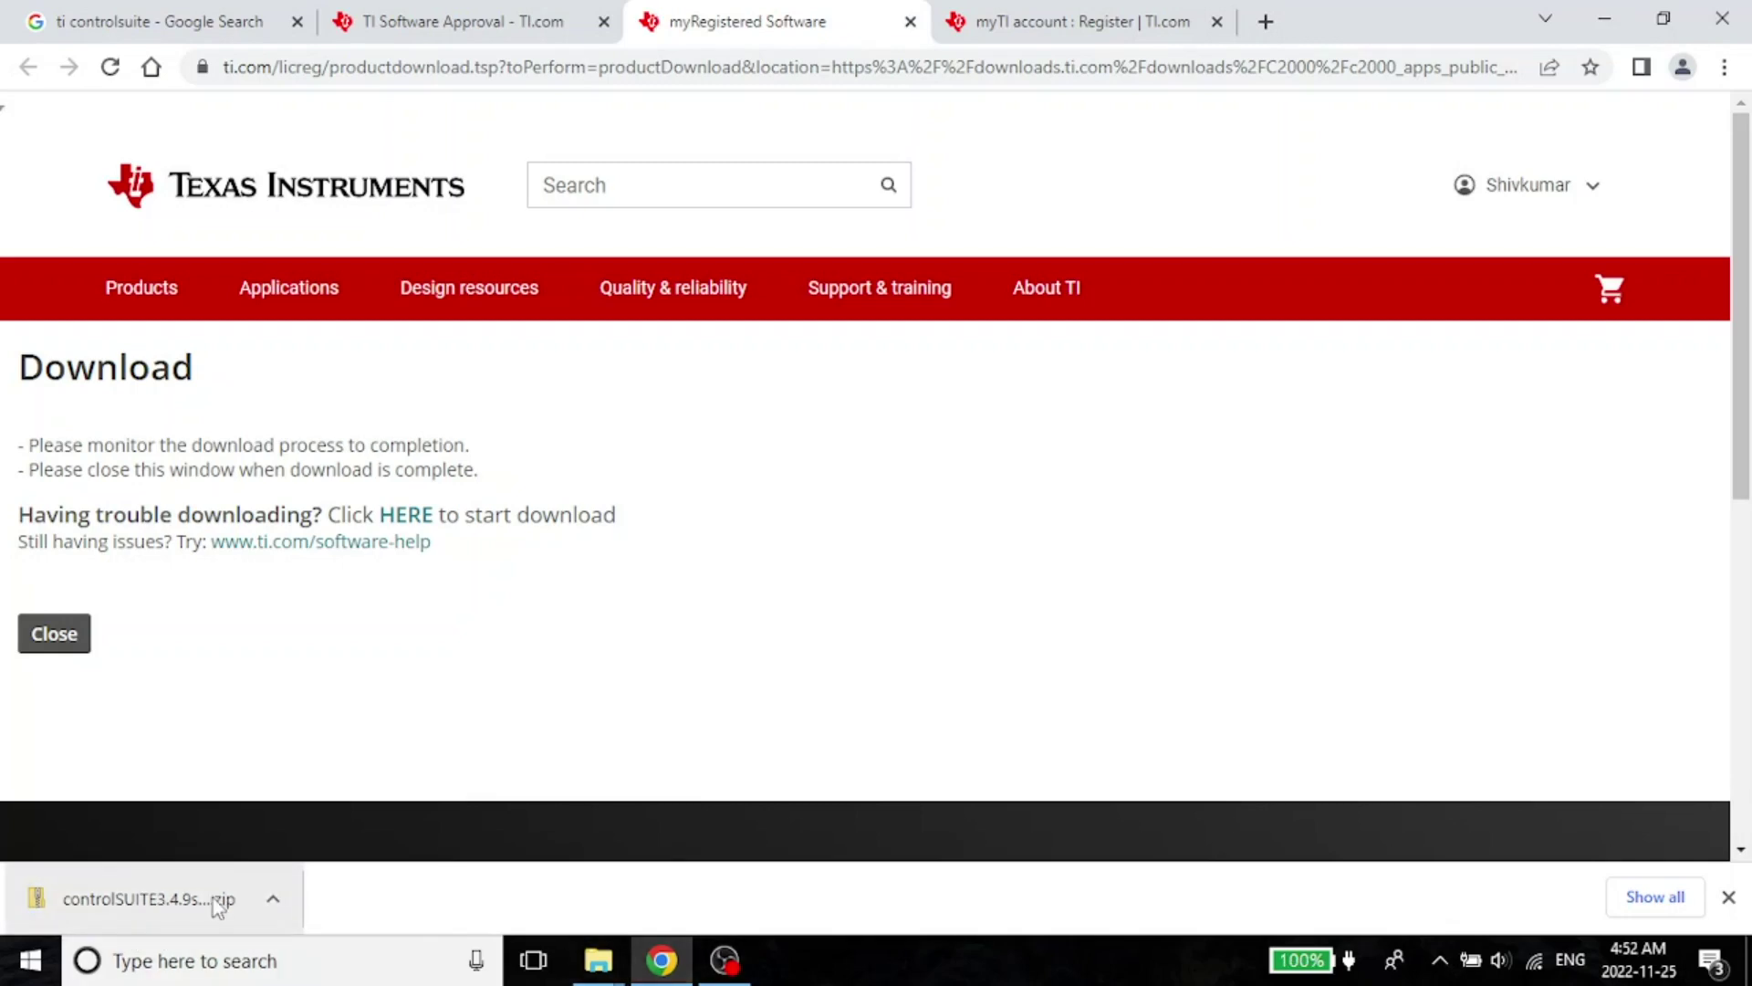
pyautogui.click(604, 967)
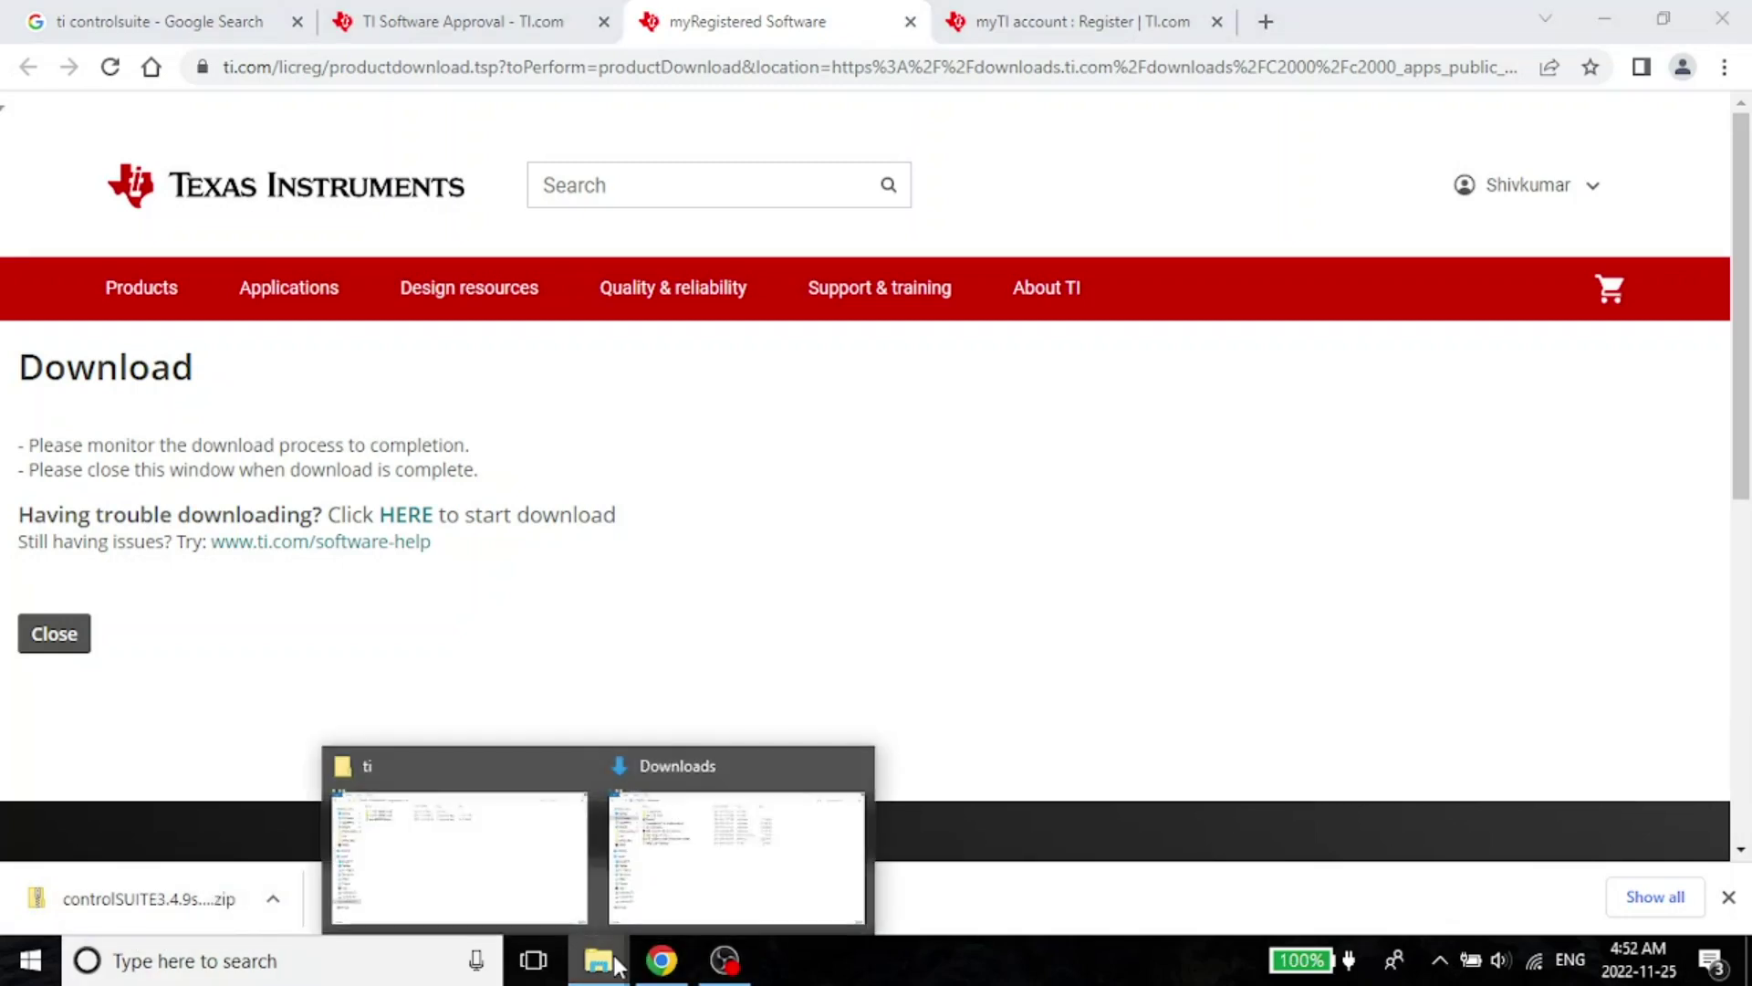
# - Navigate File Explorer to F:\dsp_software\ti containing the controlSUITE3.4.9setup zip
pyautogui.click(496, 868)
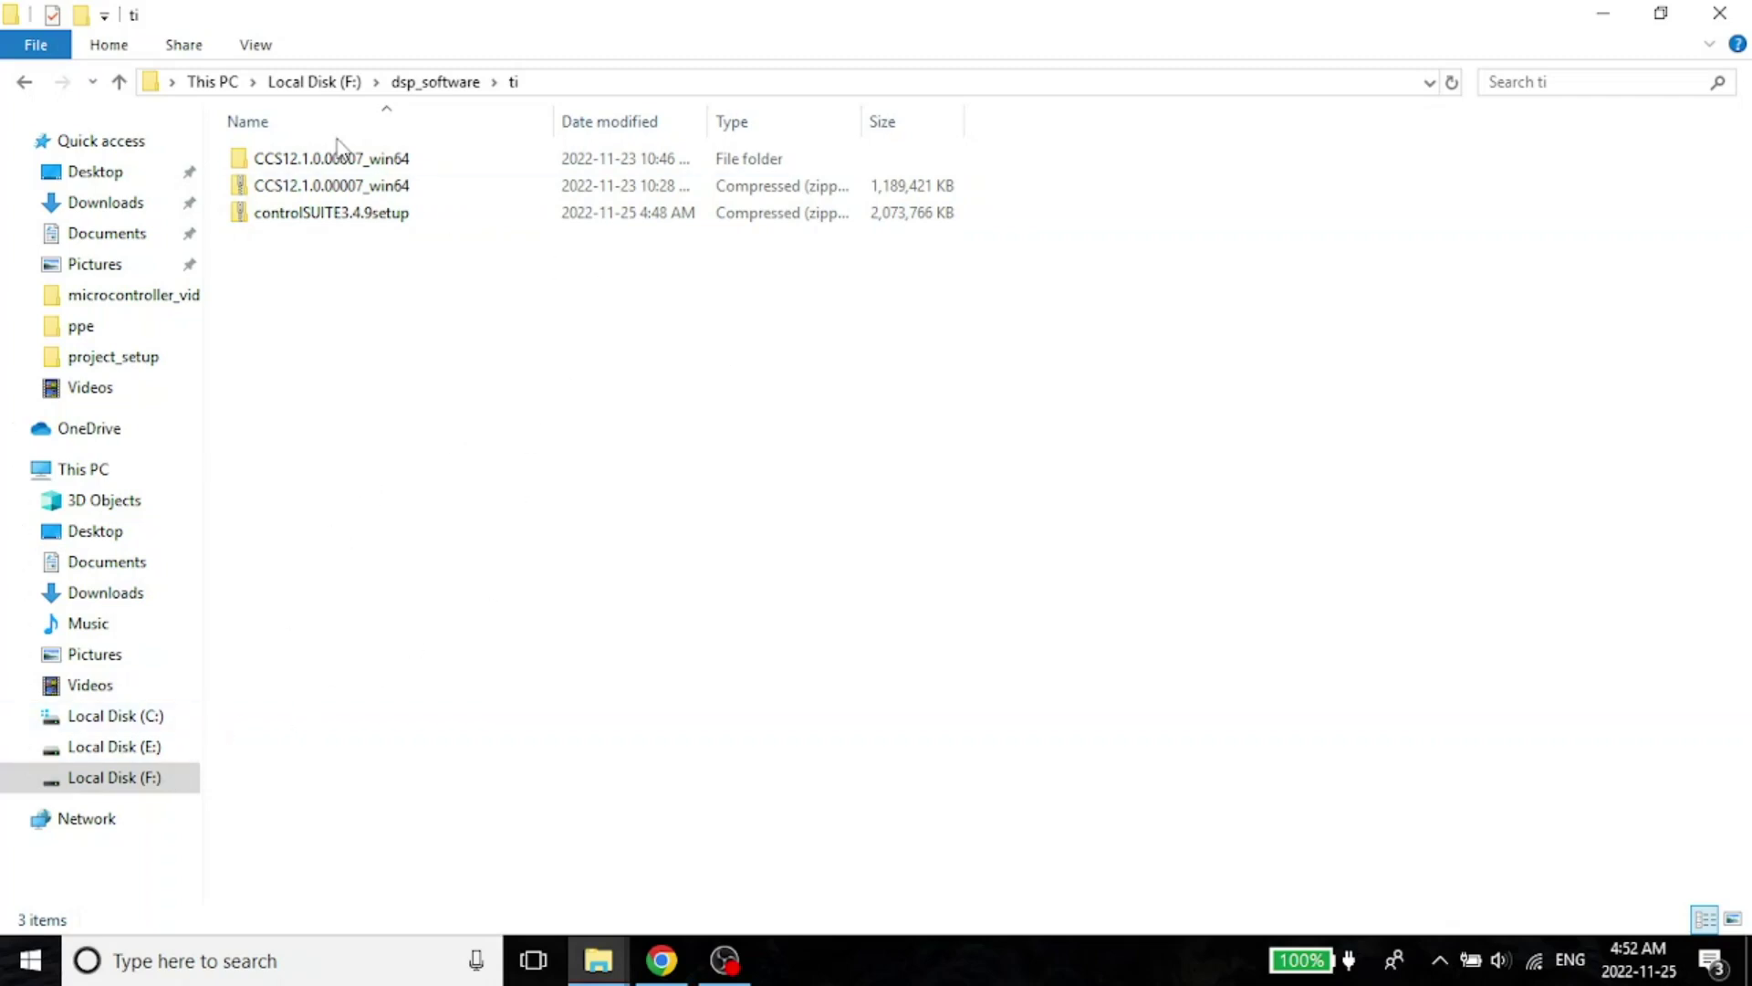
pyautogui.click(313, 82)
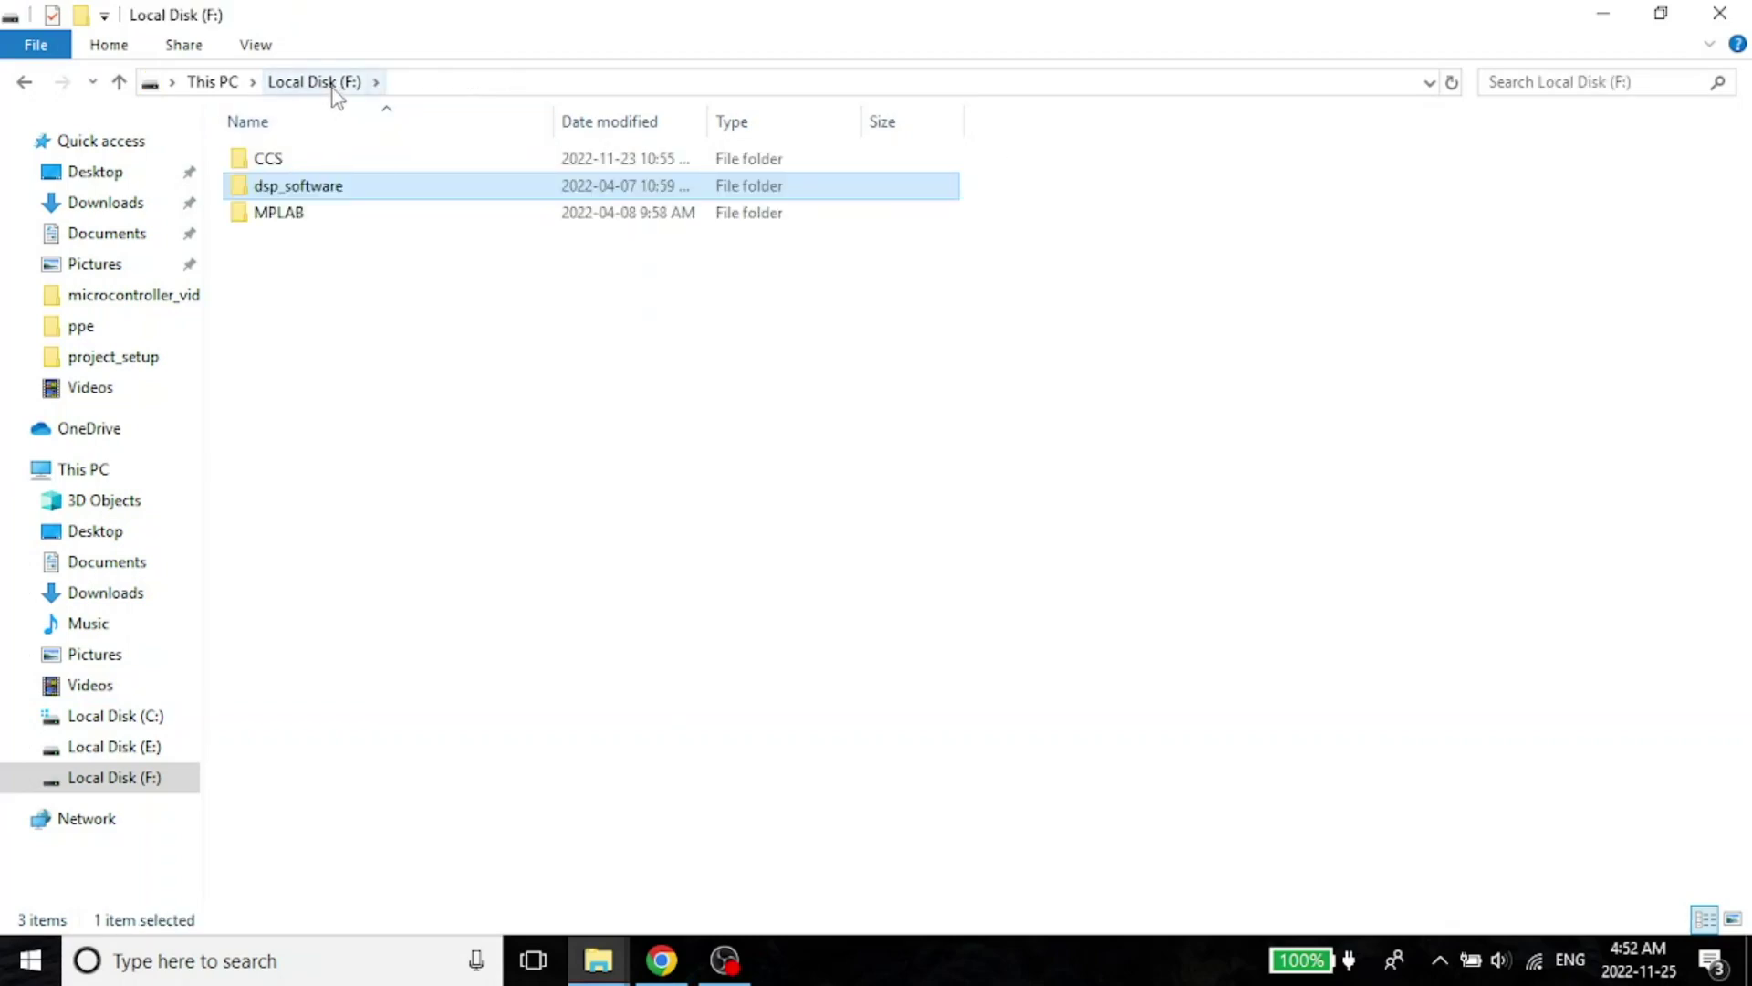
pyautogui.doubleClick(301, 185)
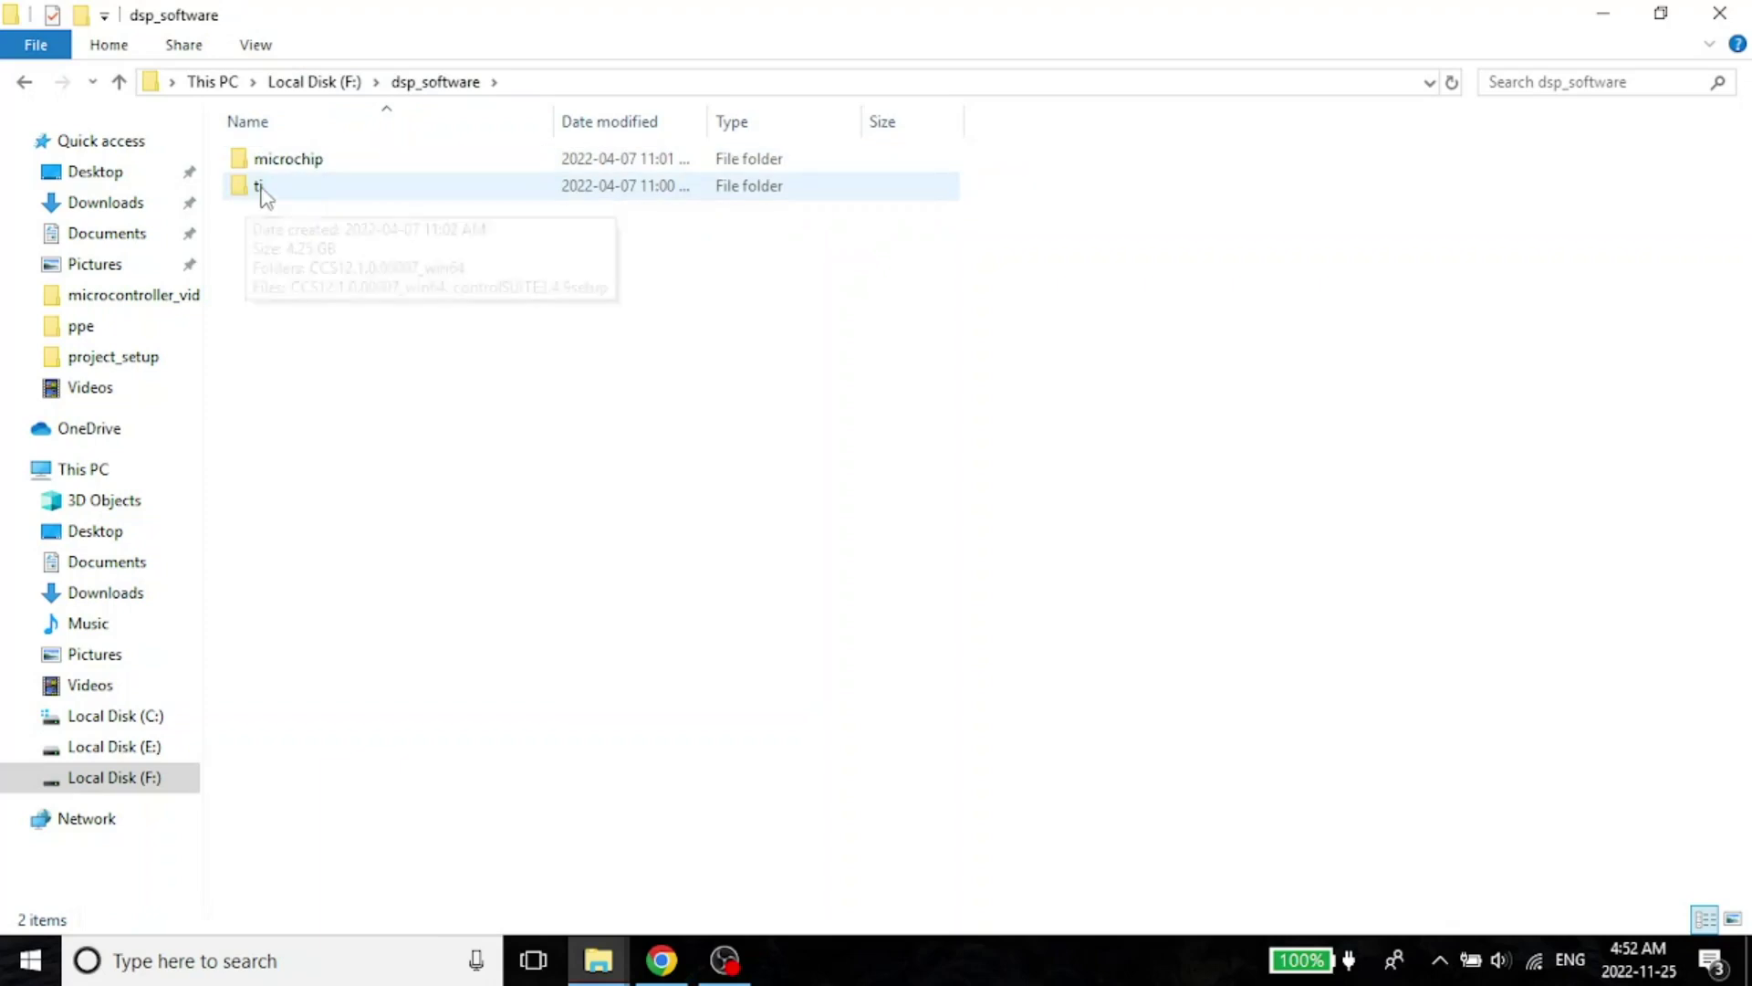
pyautogui.doubleClick(260, 187)
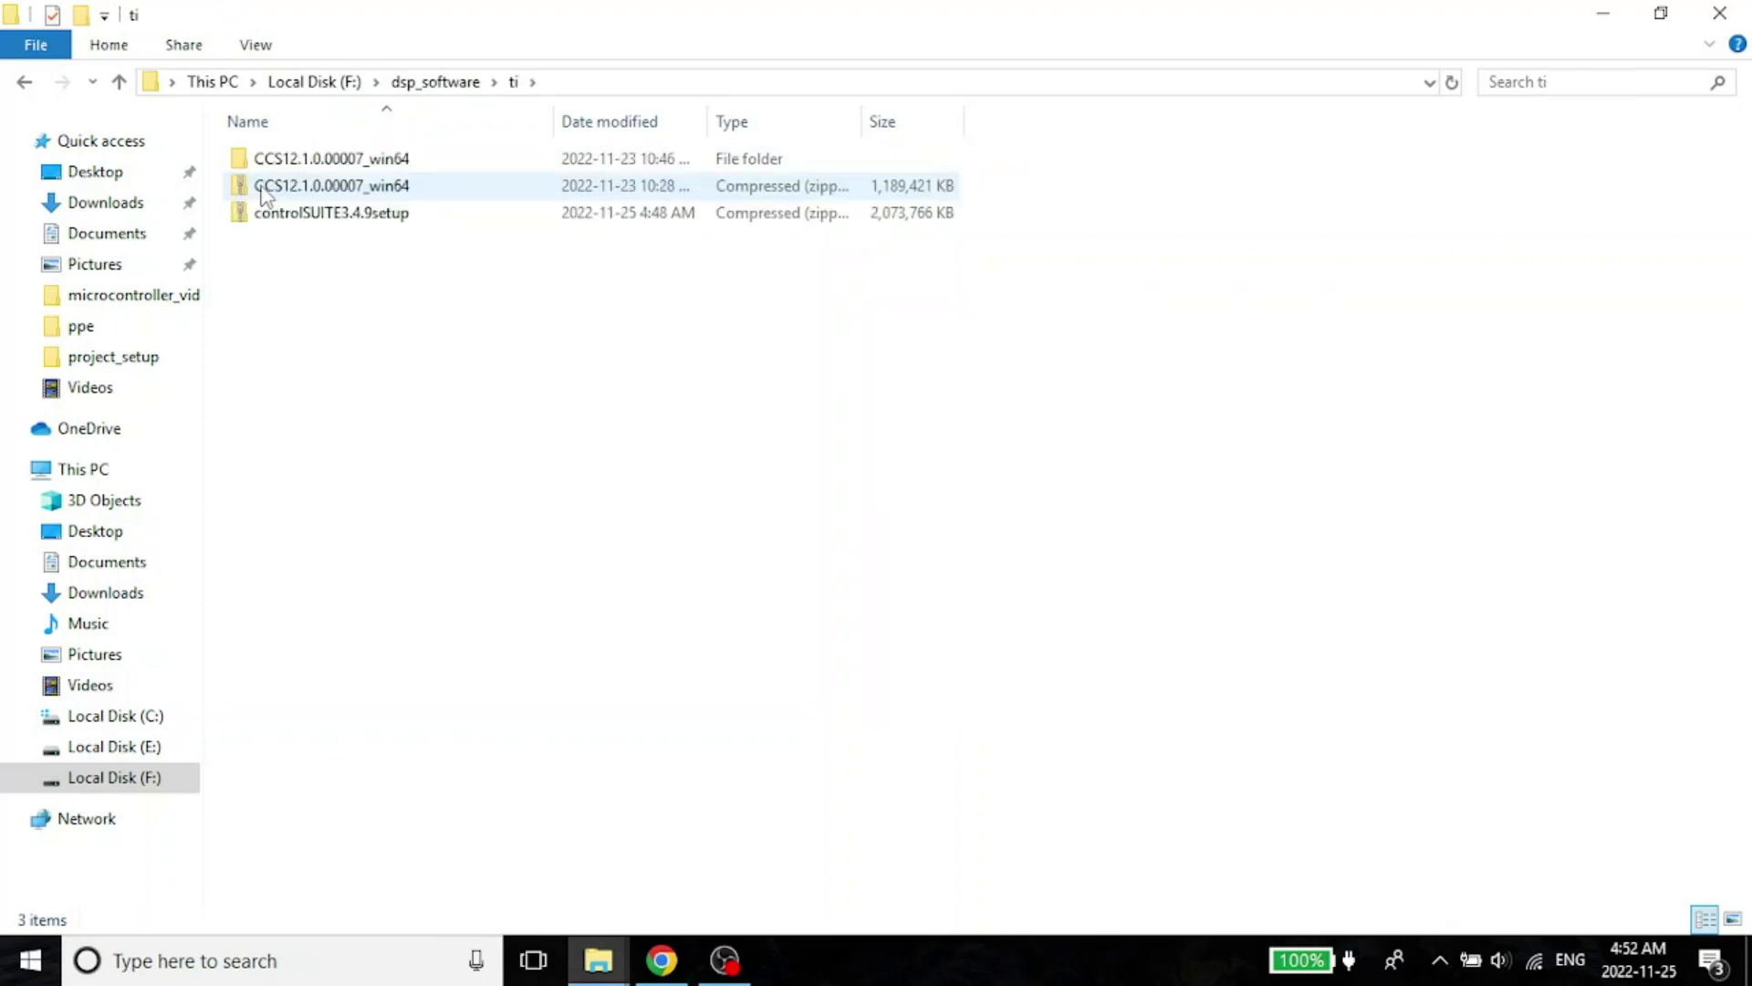
# - Extract all of controlSUITE3.4.9setup.zip into the default controlSUITE3.4.9setup folder
pyautogui.rightClick(345, 219)
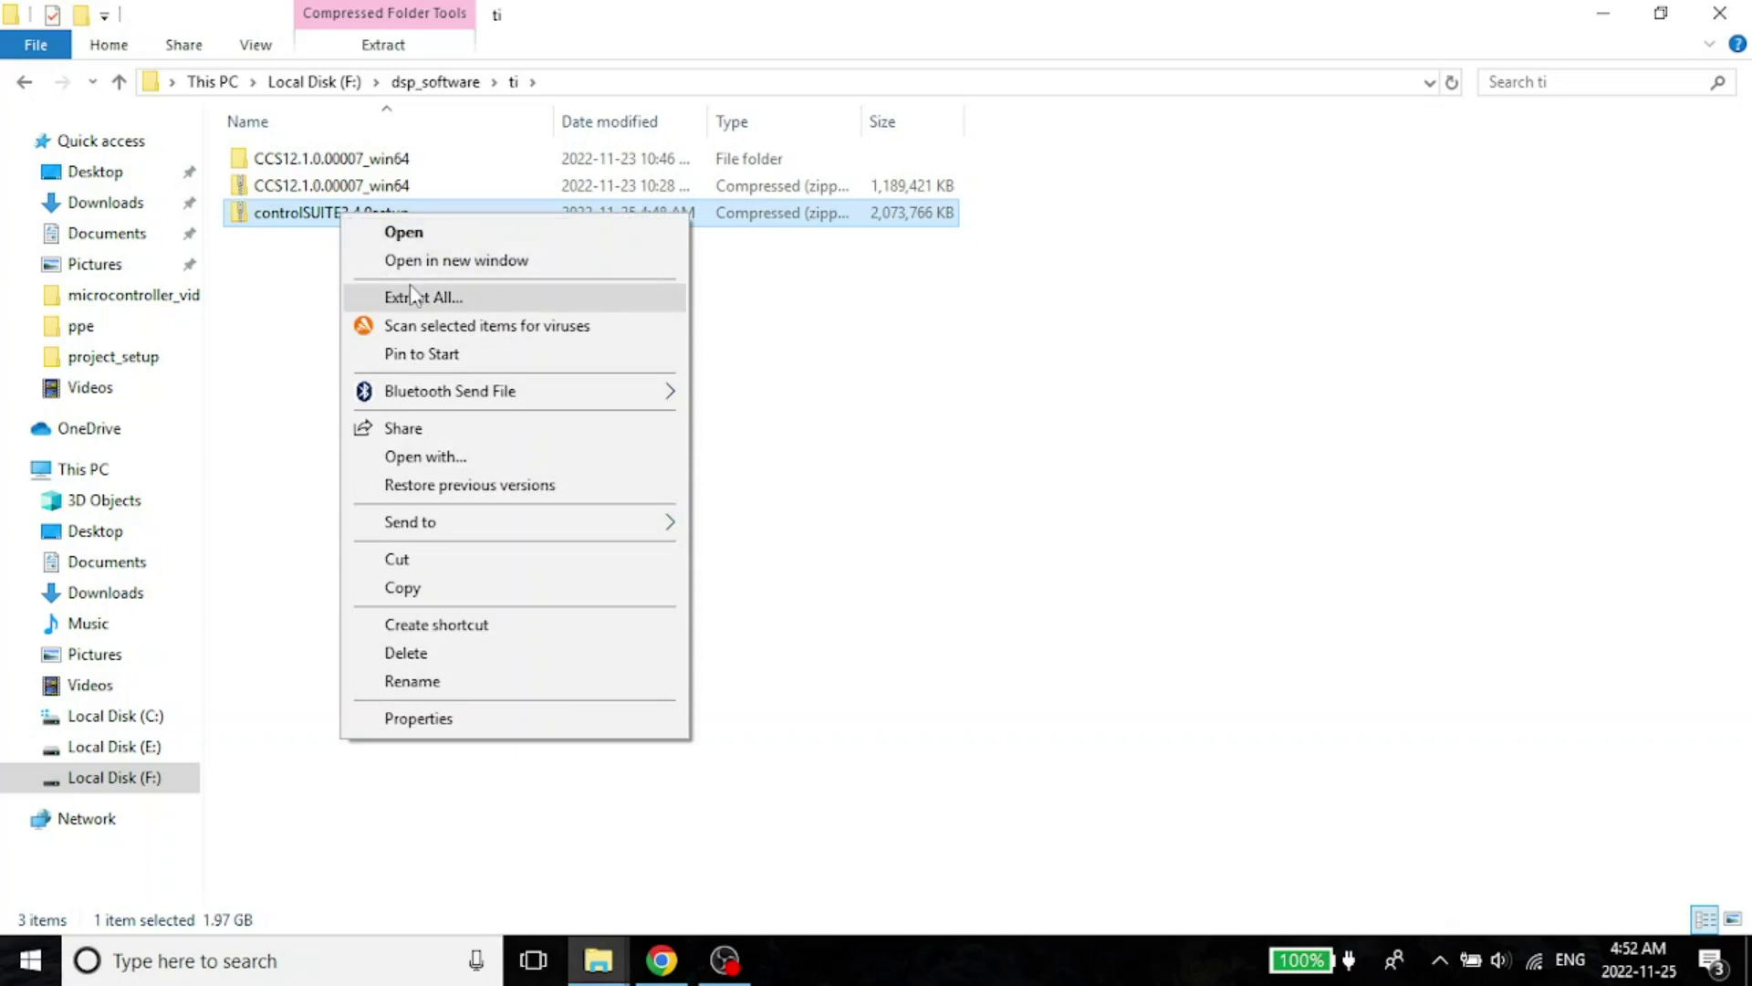
pyautogui.click(412, 296)
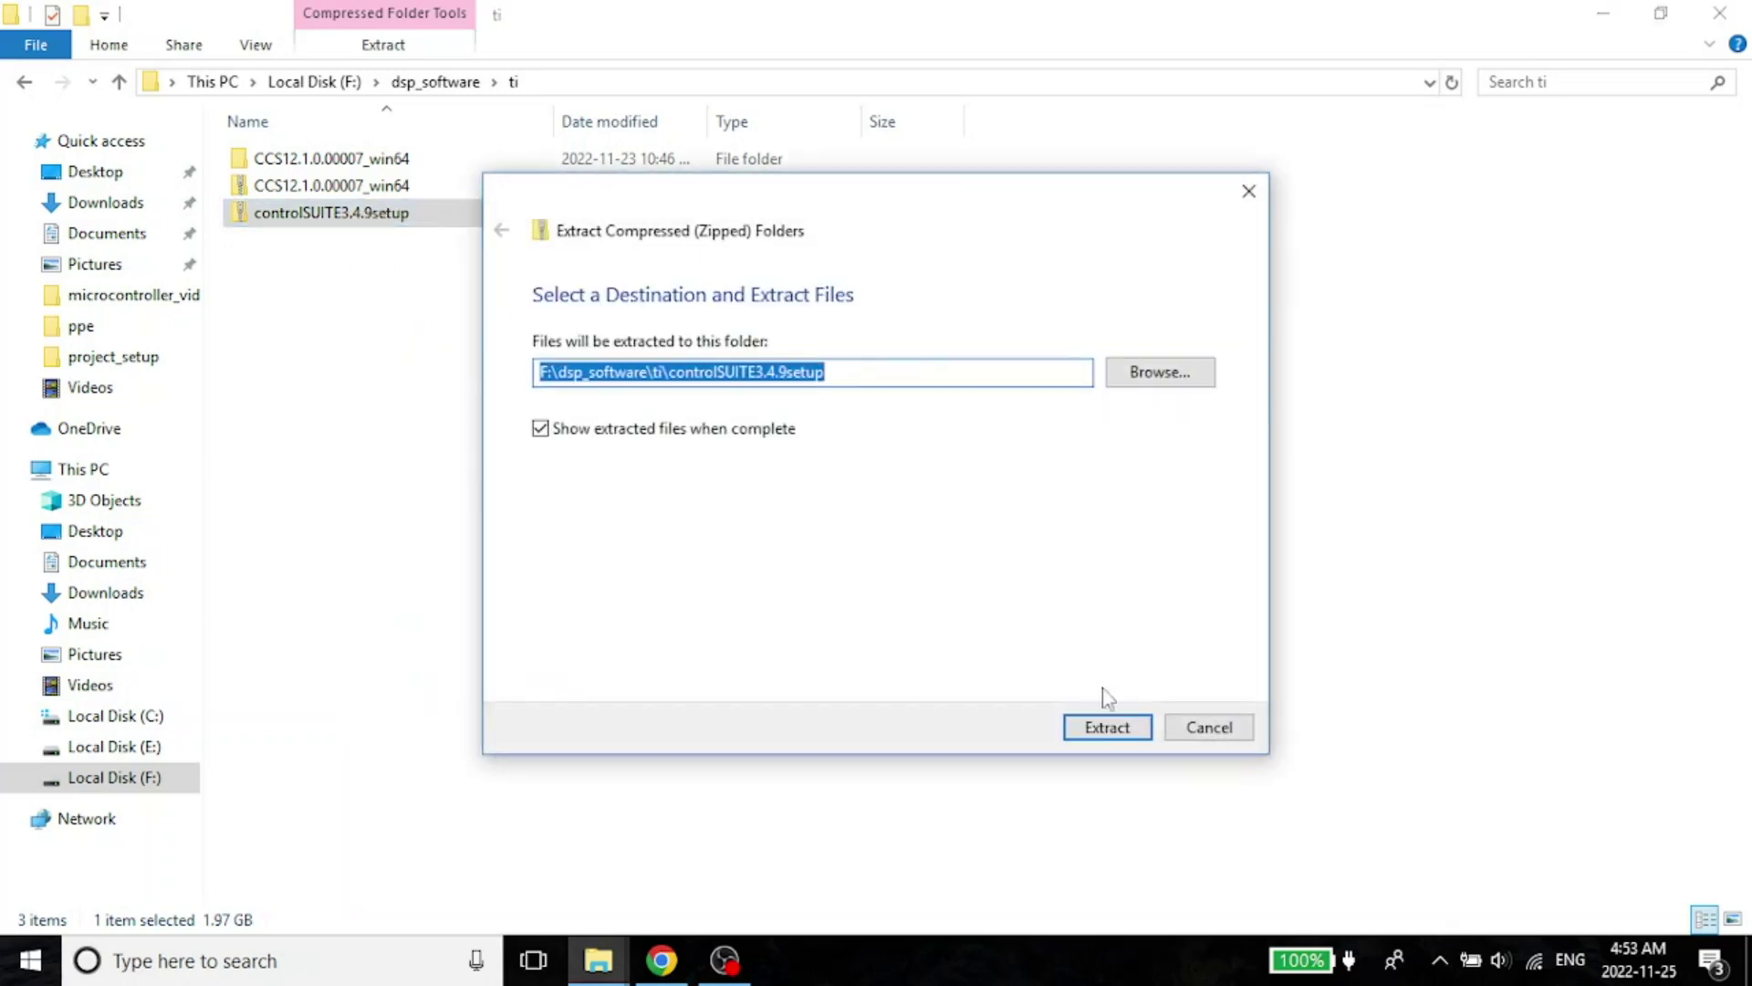
pyautogui.click(1136, 728)
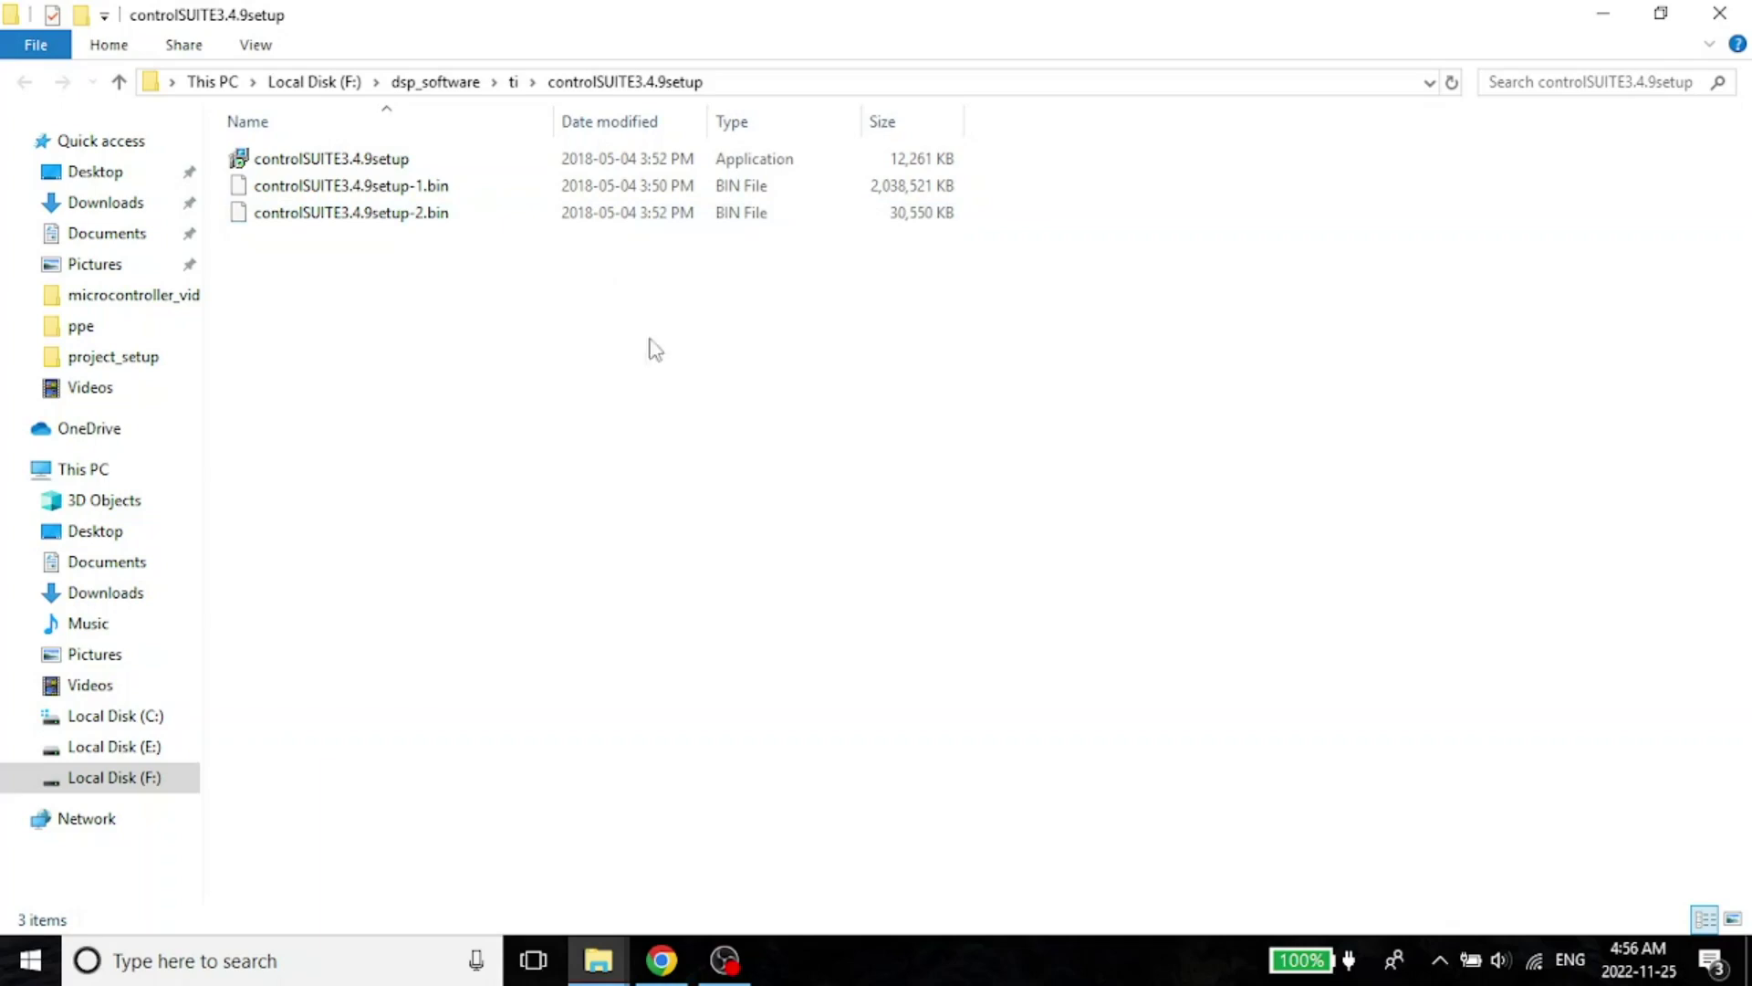
pyautogui.moveTo(615, 965)
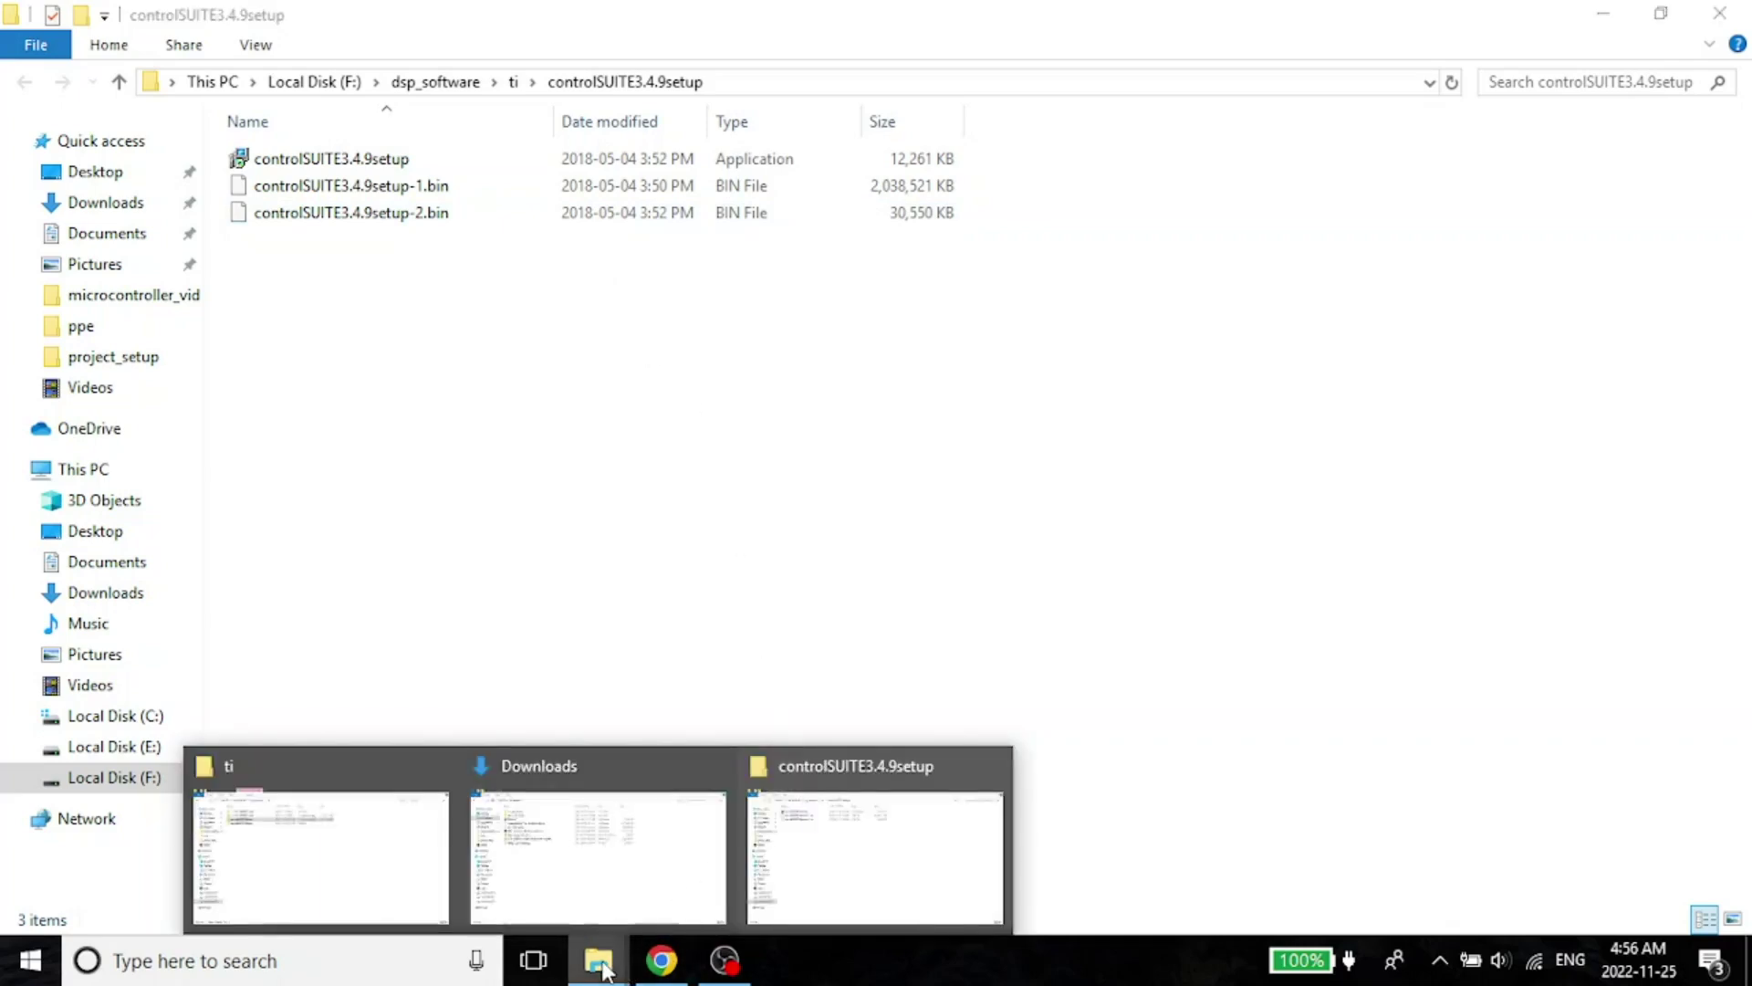
# - Close the extra Explorer window and run controlSUITE3.4.9setup from the extracted folder
pyautogui.click(993, 766)
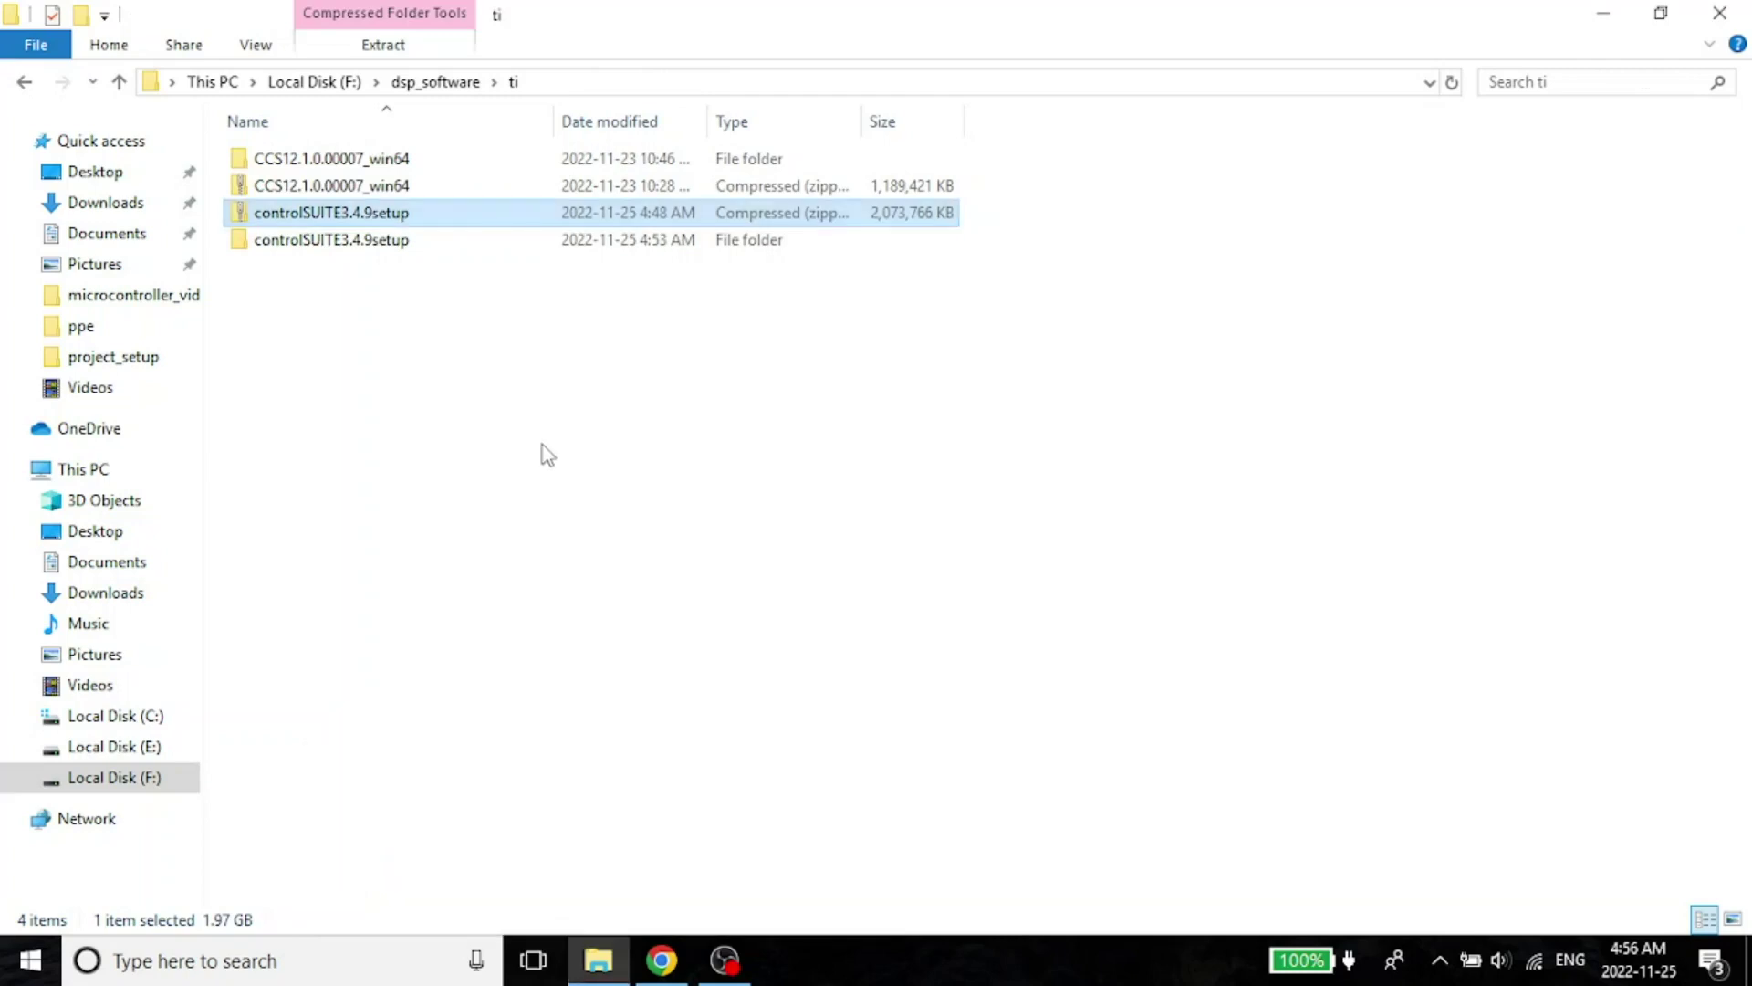
pyautogui.click(340, 242)
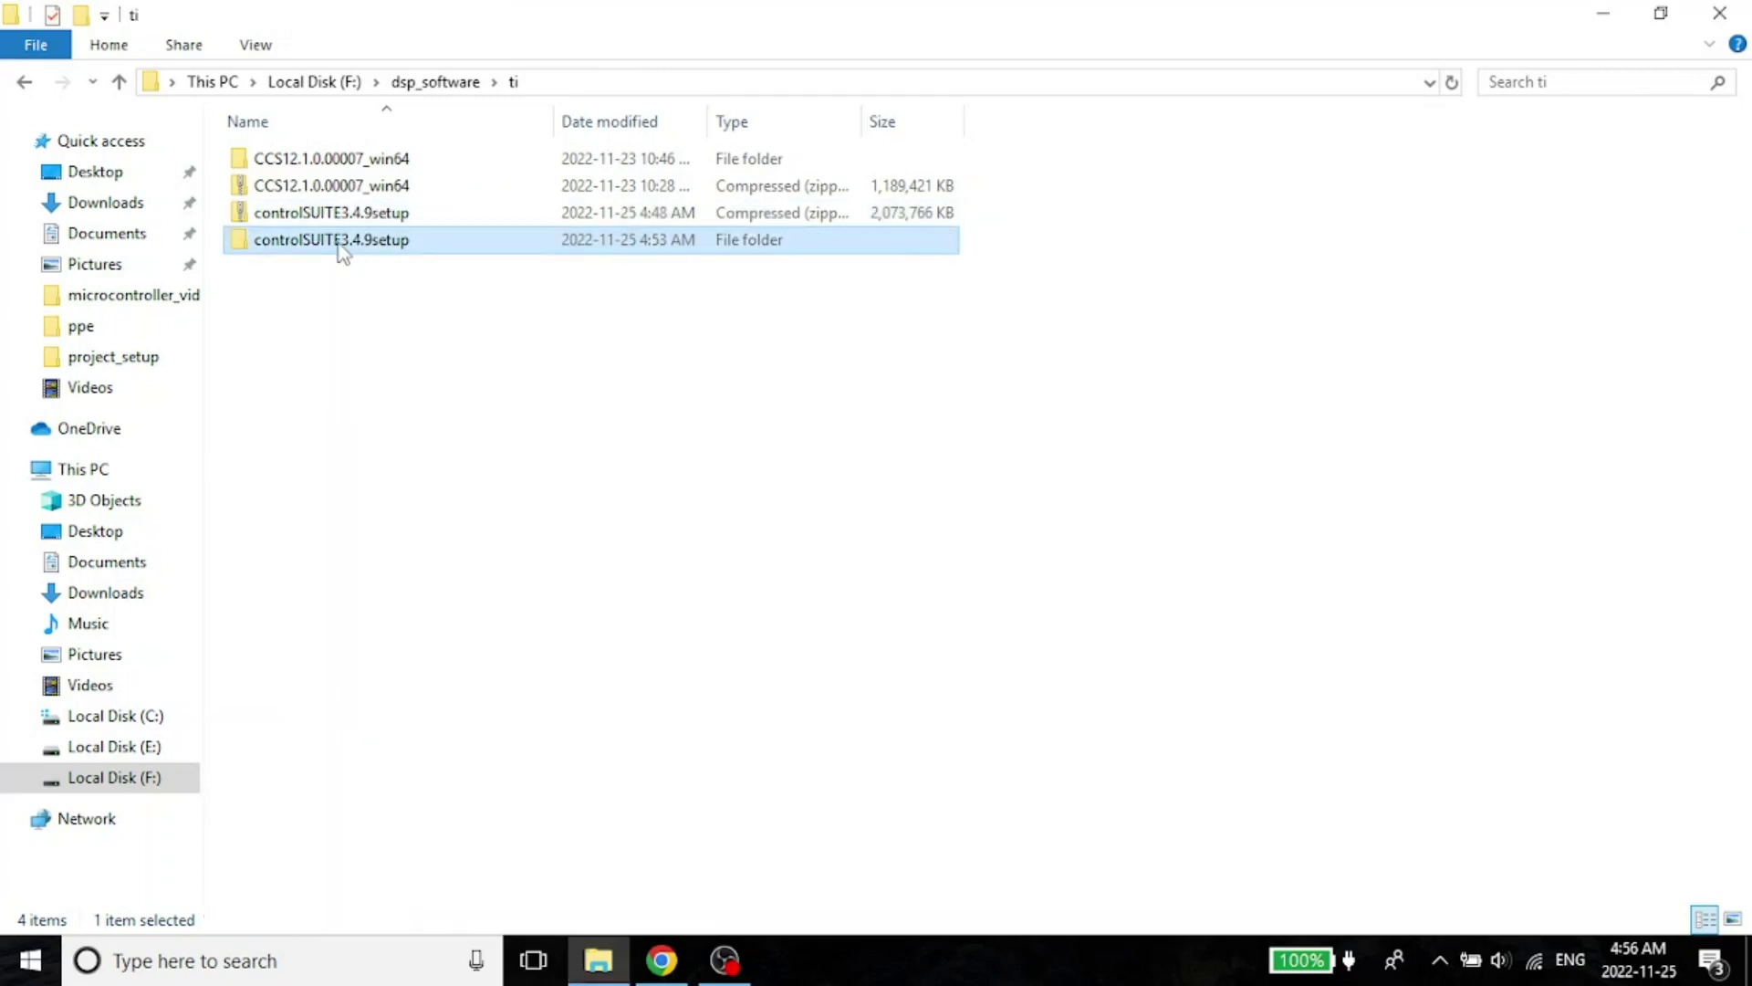
pyautogui.doubleClick(339, 242)
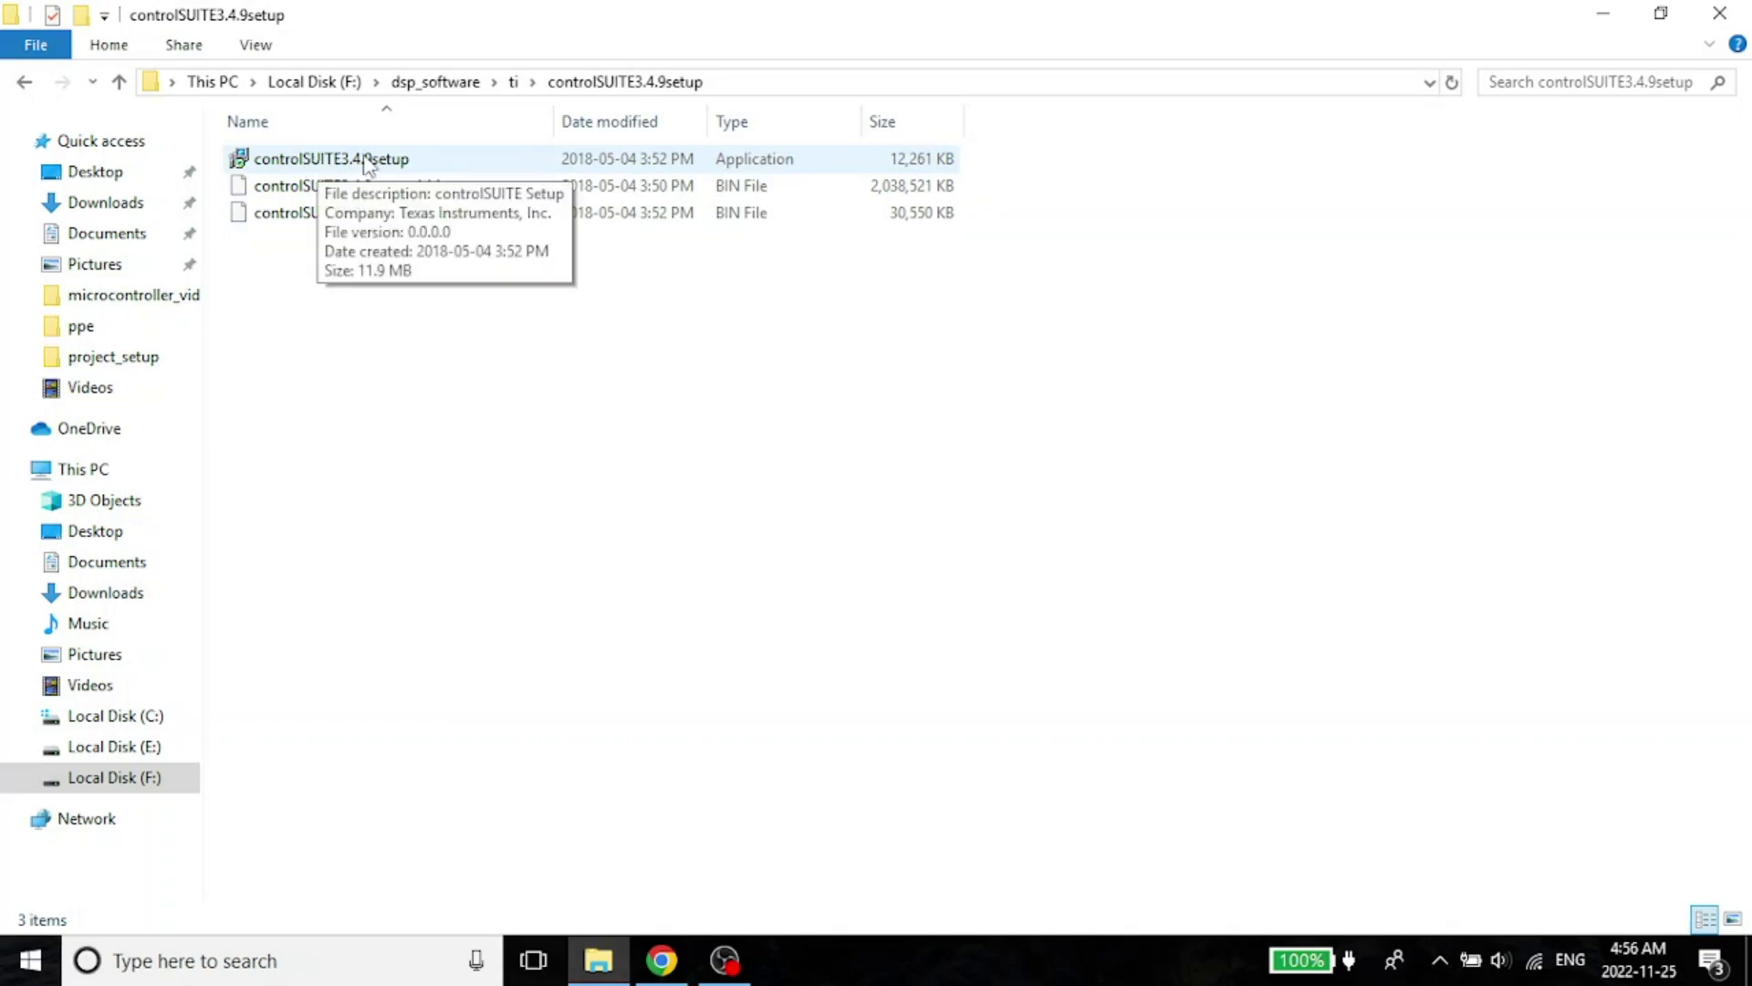
pyautogui.doubleClick(283, 162)
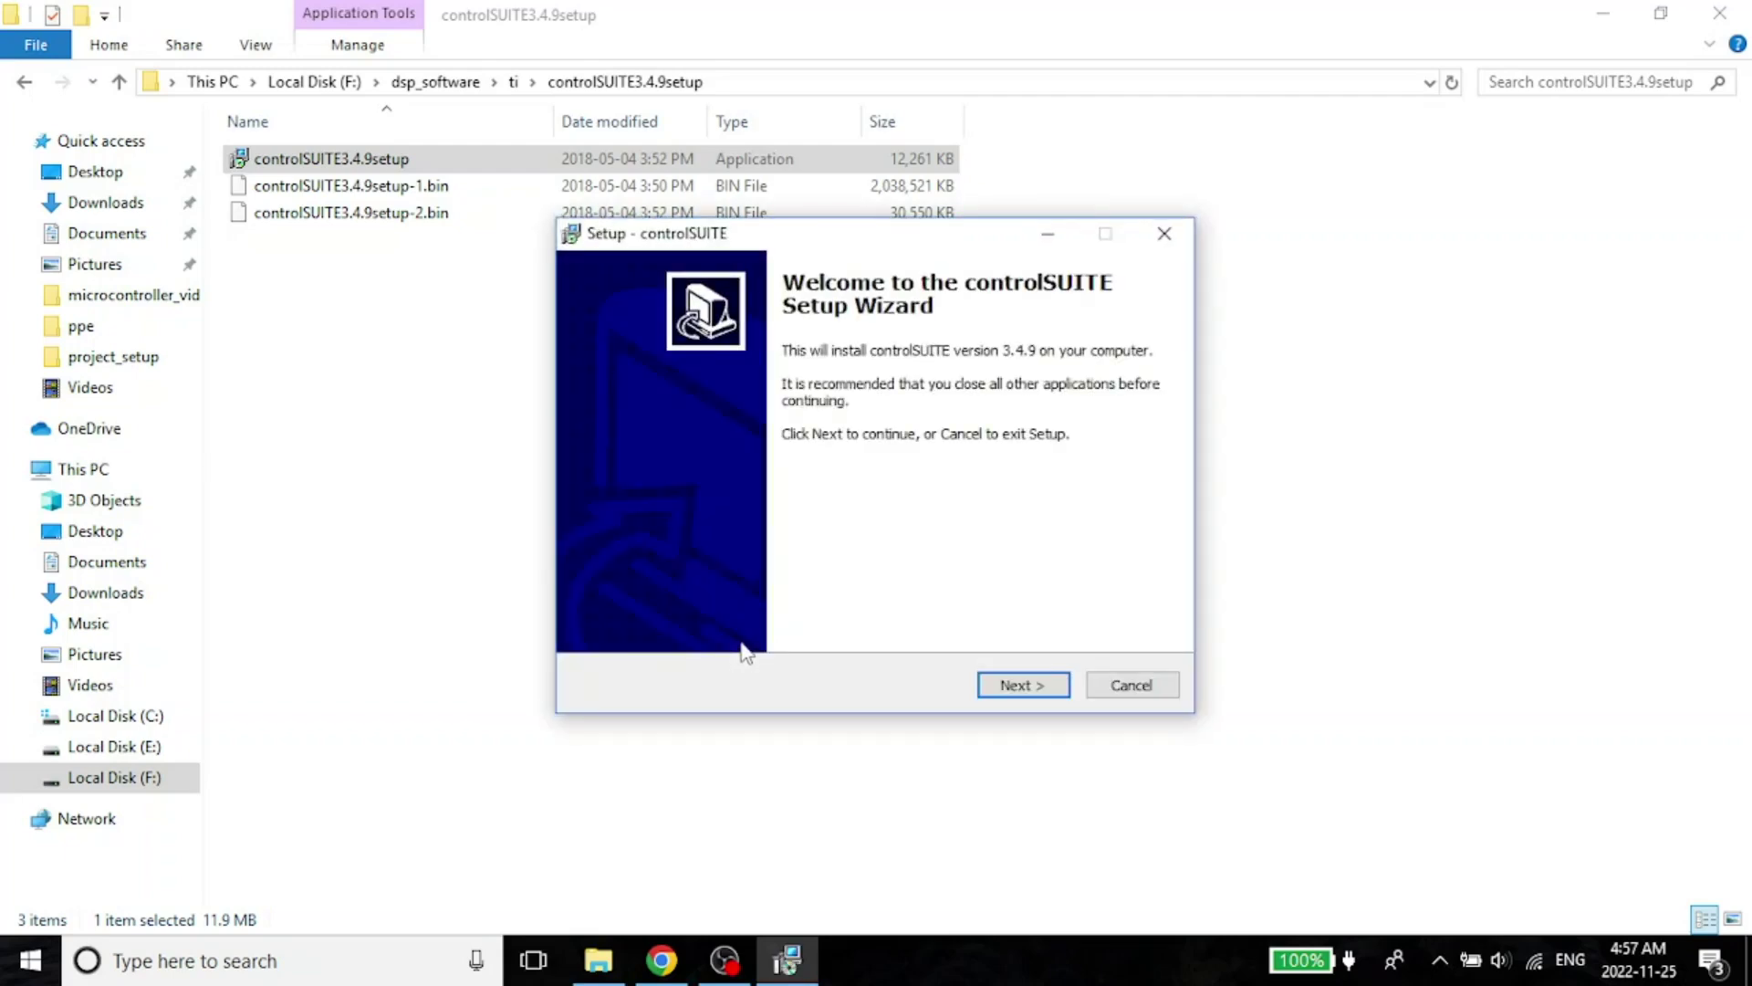
# - Get past the welcome page and accept the controlSUITE license agreement
pyautogui.click(1024, 686)
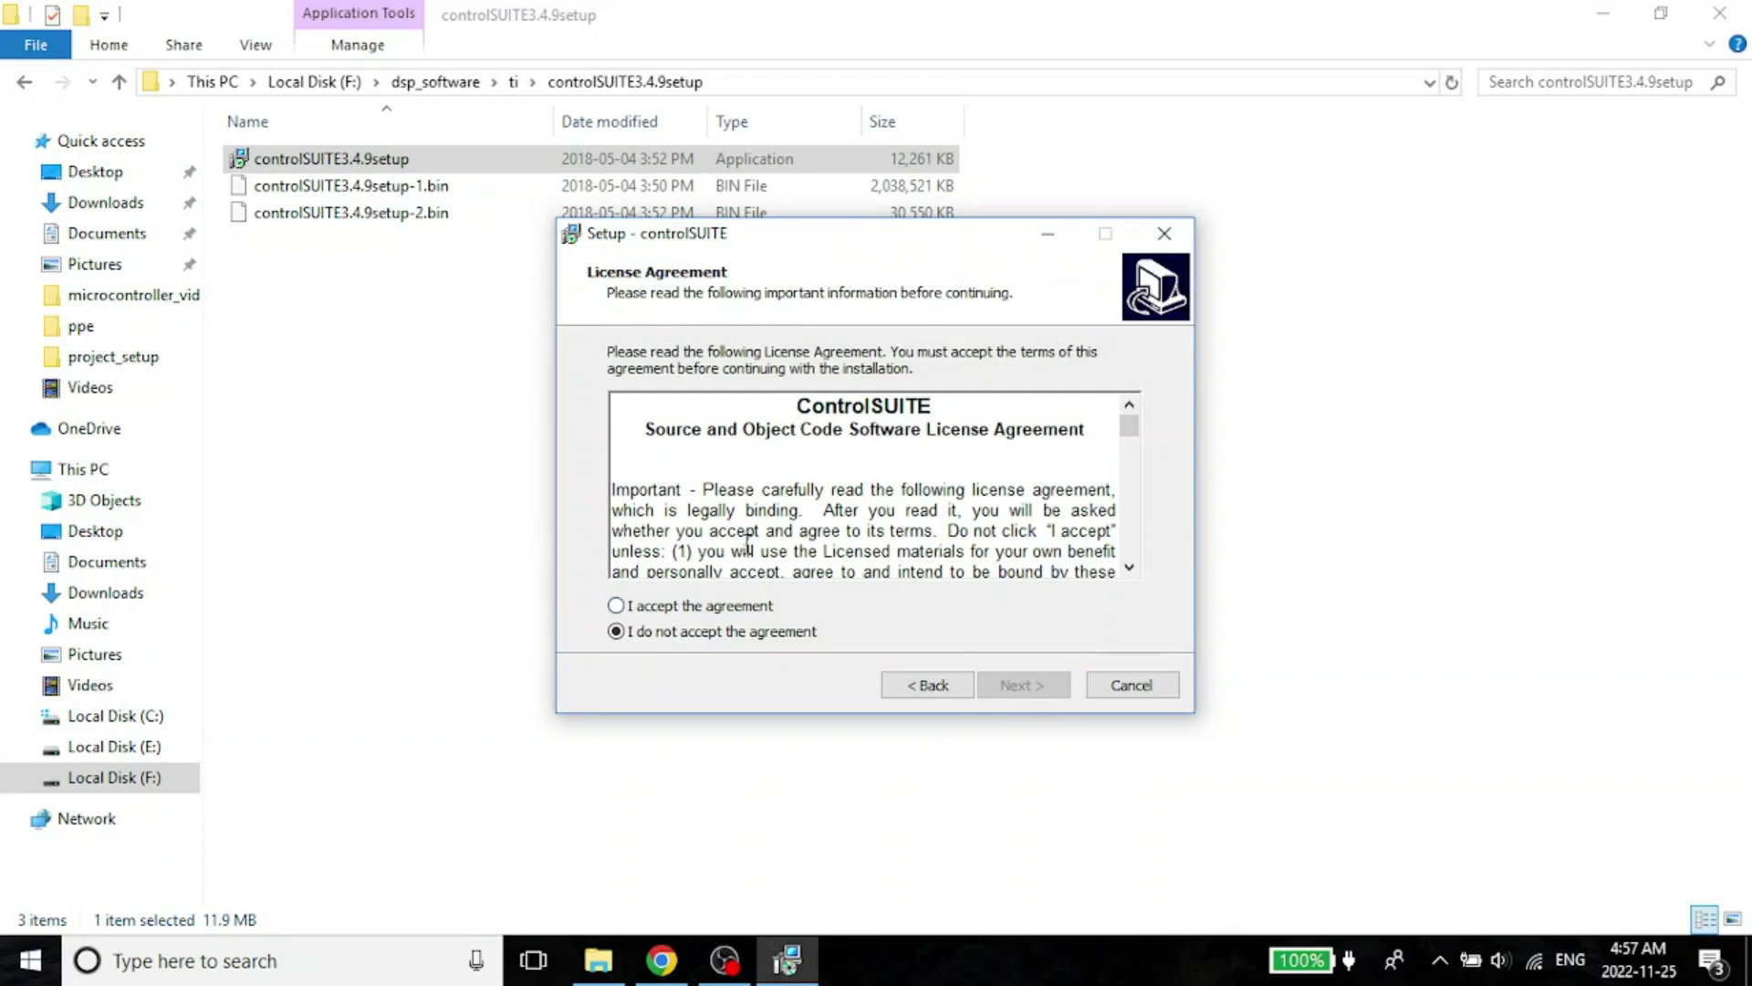
pyautogui.click(616, 605)
pyautogui.click(1040, 690)
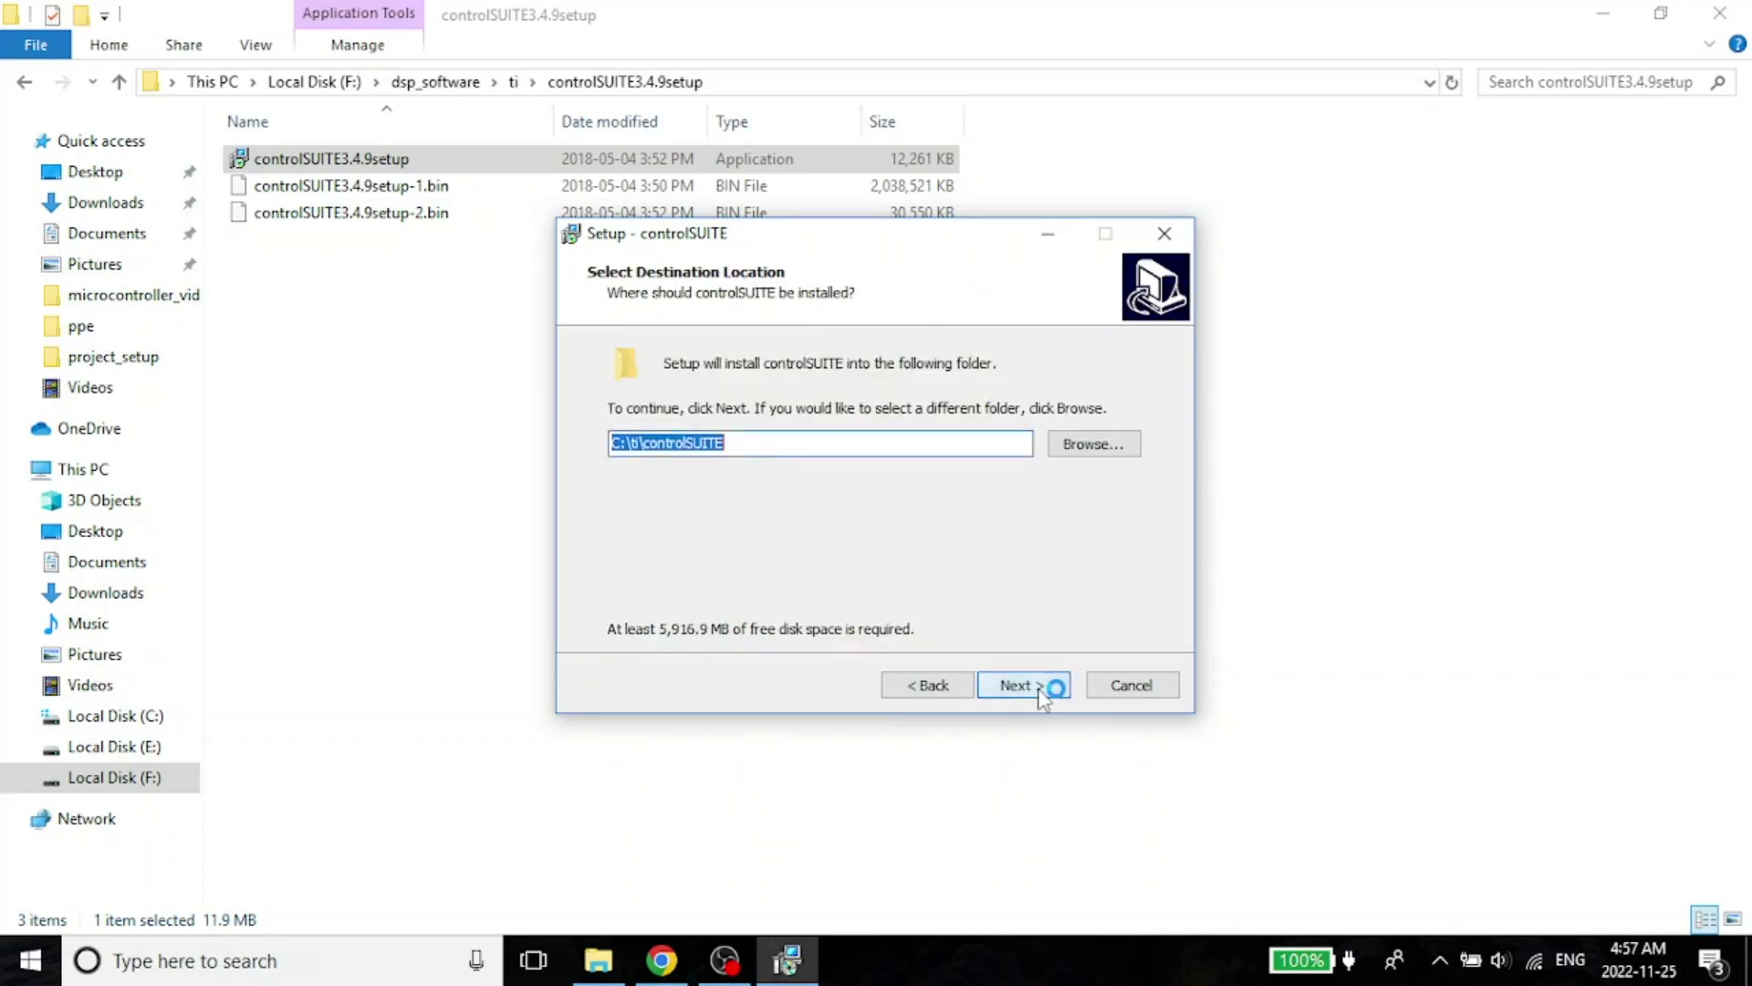
# - Browse to the CCS folder on Local Disk (F:) so setup installs to F:\CCS\controlSUITE
pyautogui.click(1110, 445)
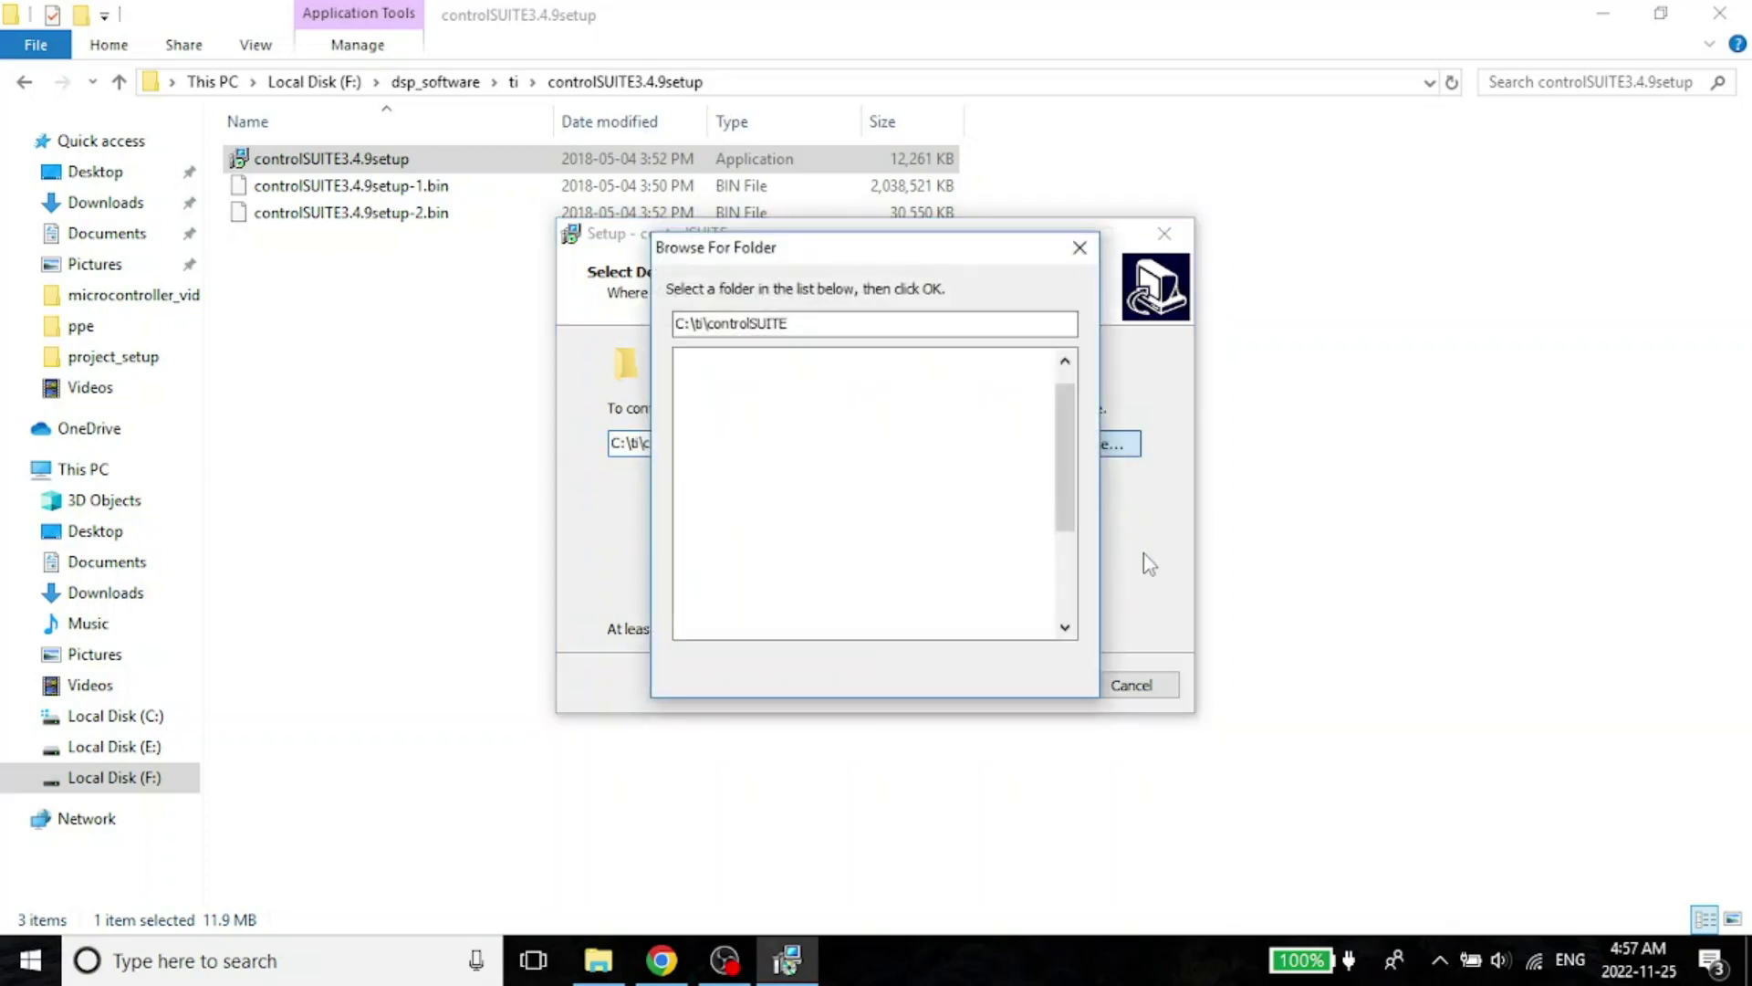
pyautogui.scroll(-3, 916, 497)
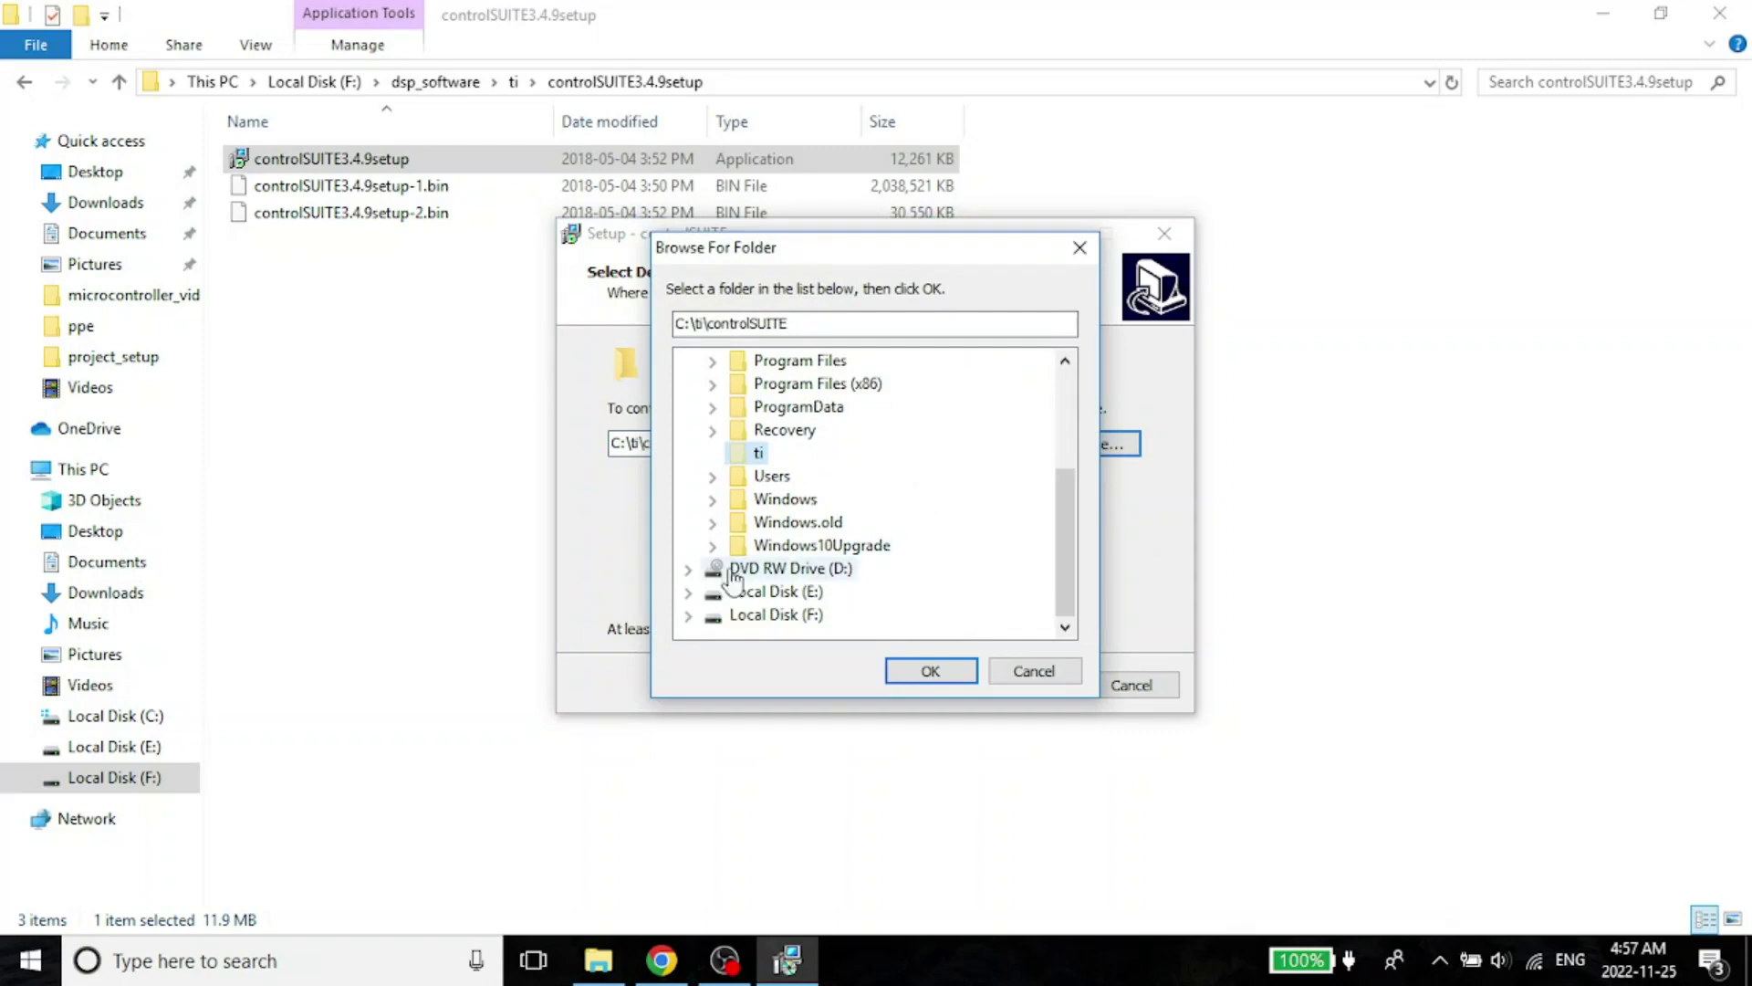
pyautogui.click(689, 618)
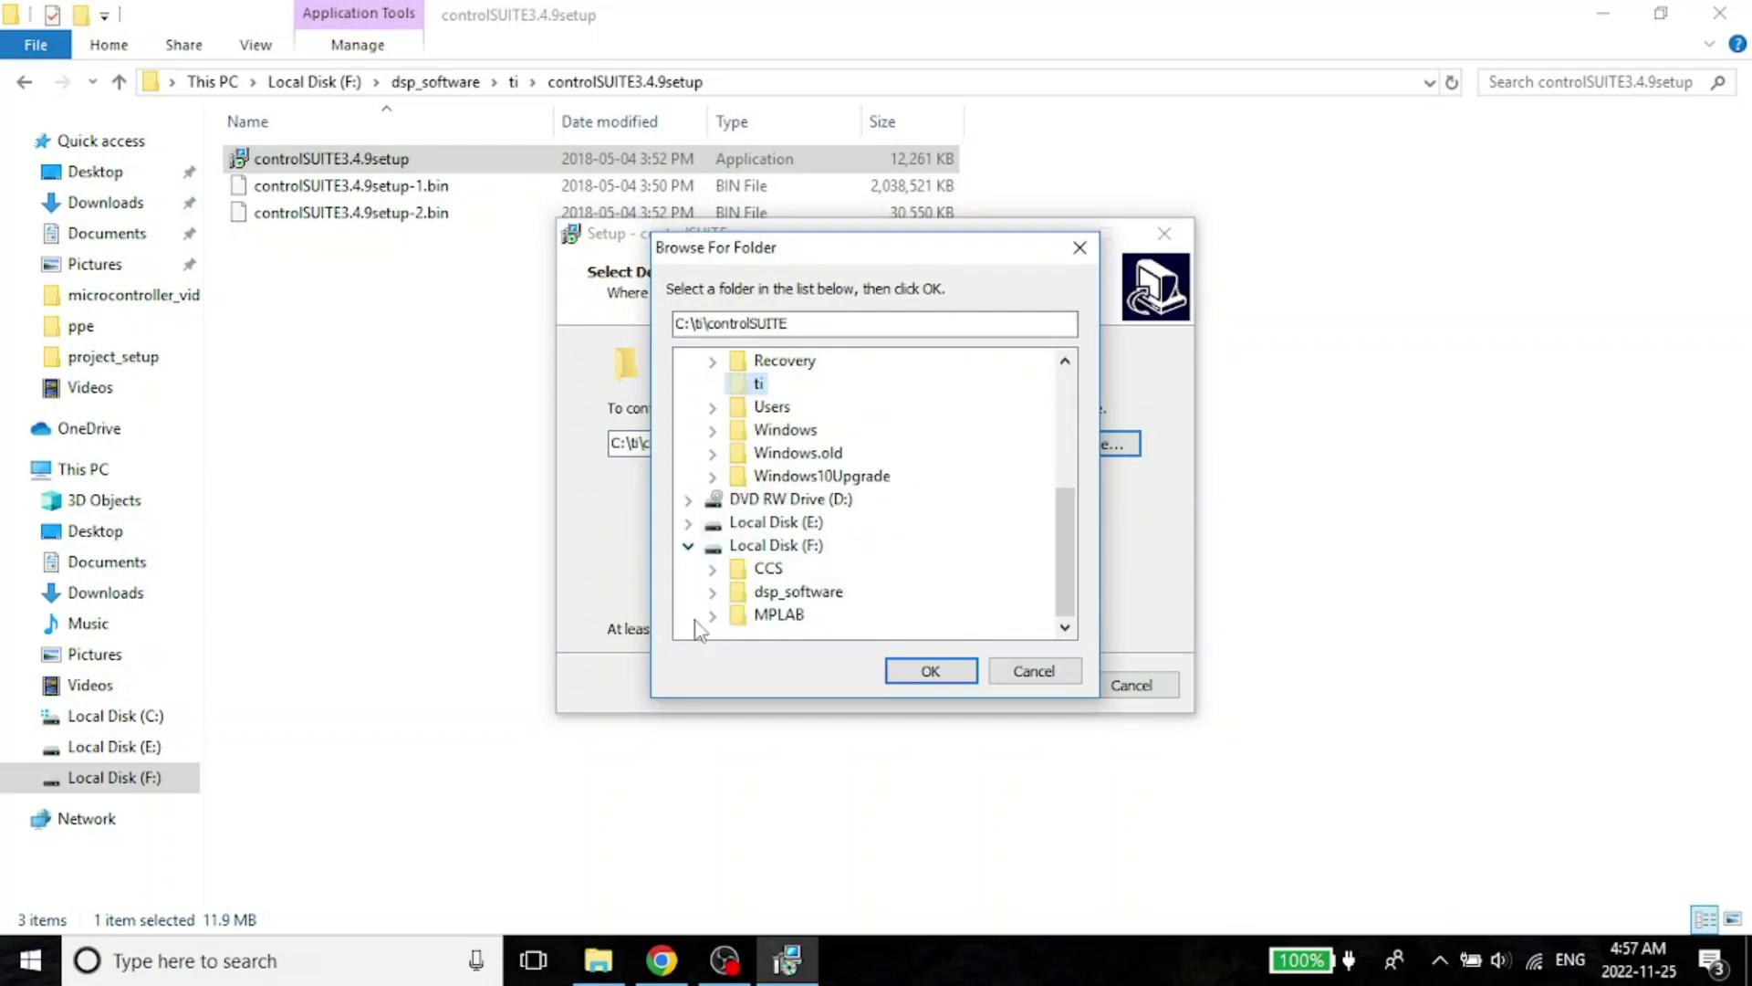
pyautogui.click(740, 575)
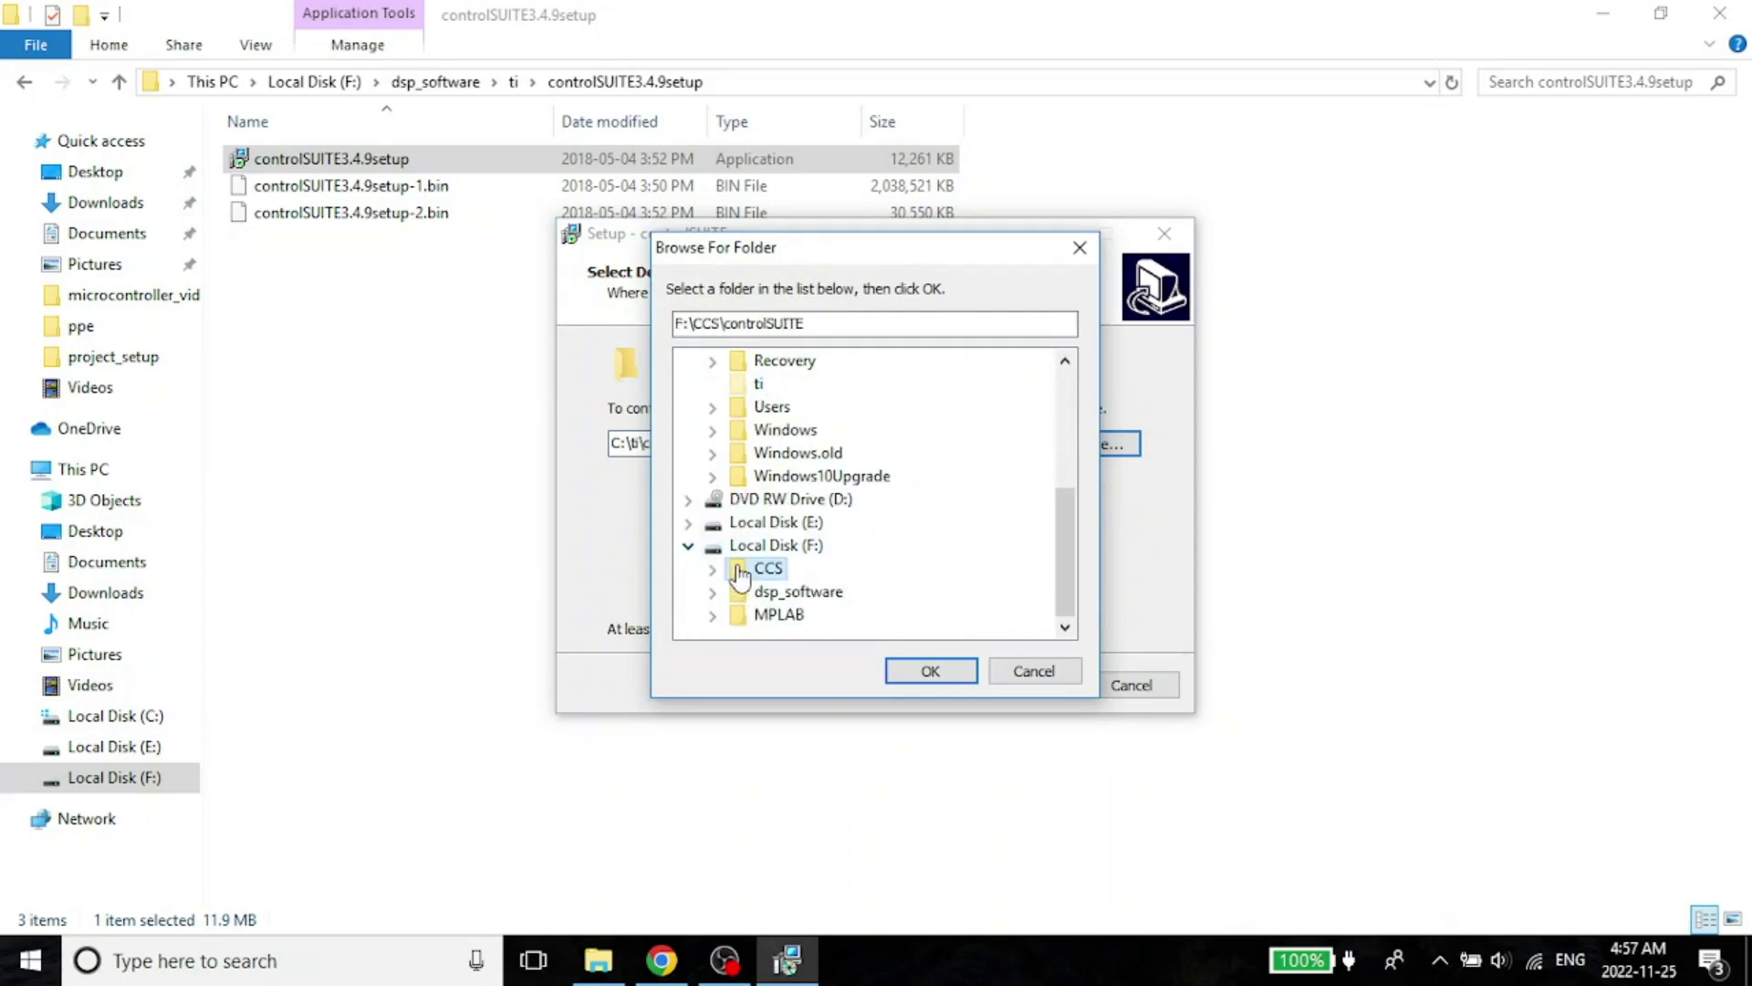
pyautogui.click(922, 675)
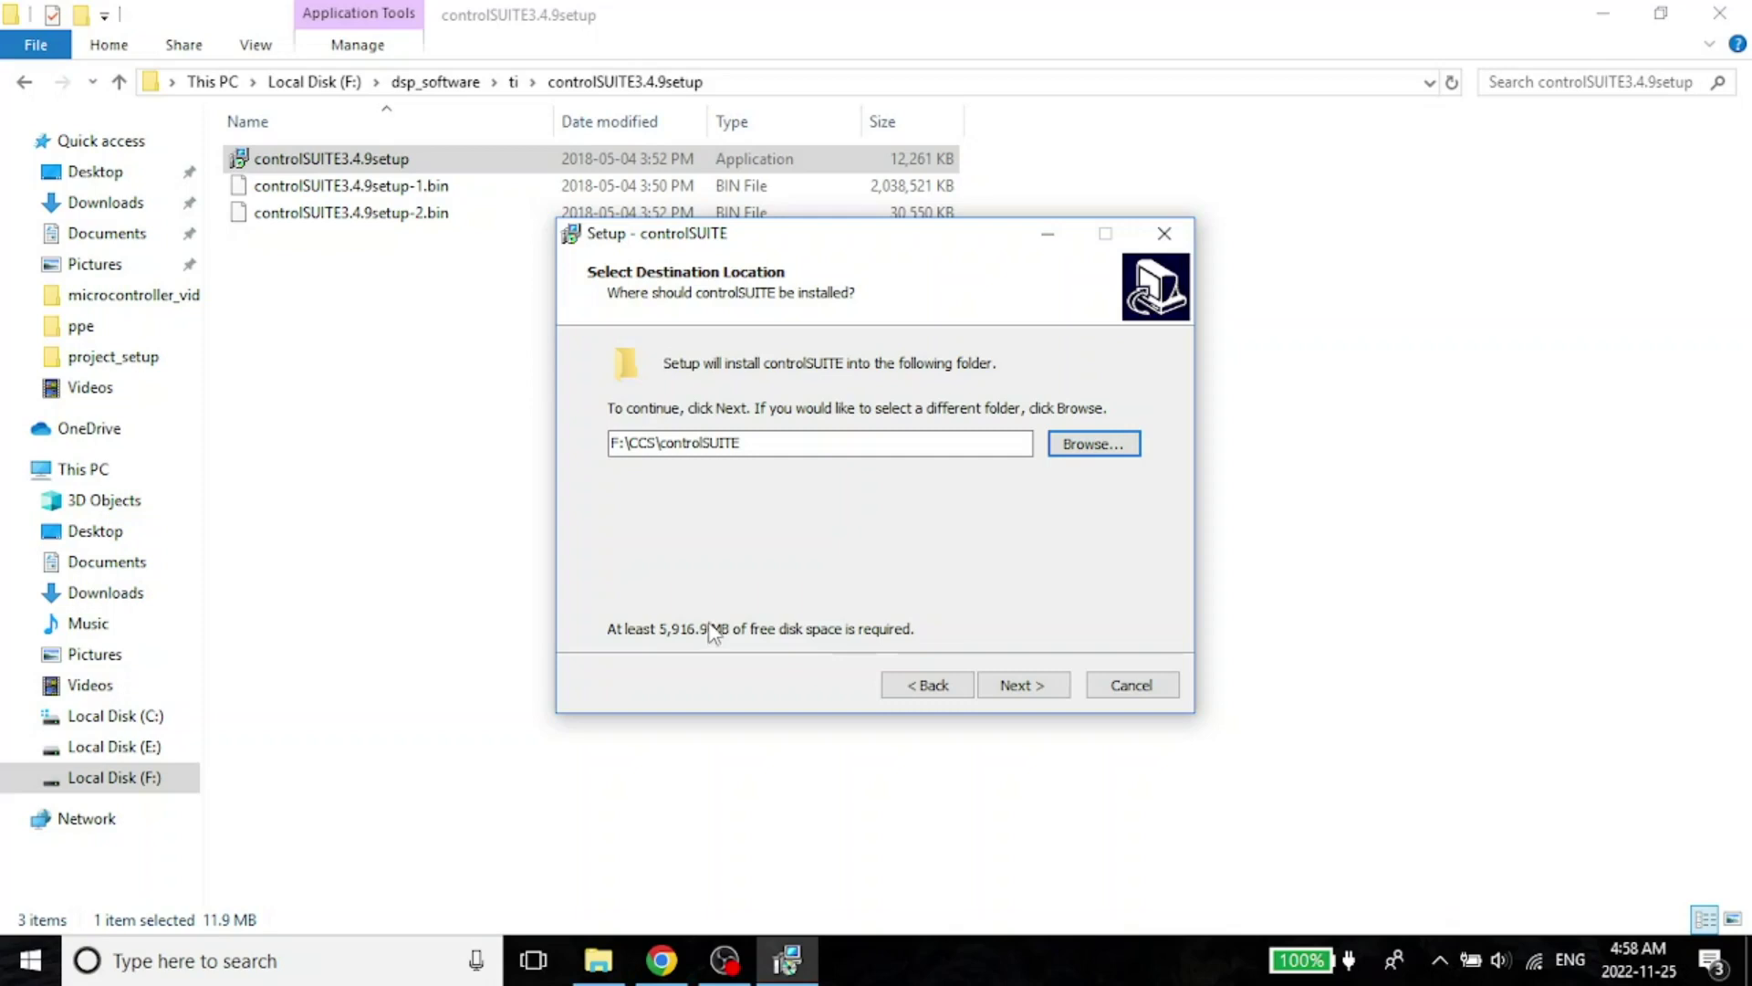
# - Proceed past the ready-to-install summary and run the controlSUITE installation
pyautogui.click(1028, 692)
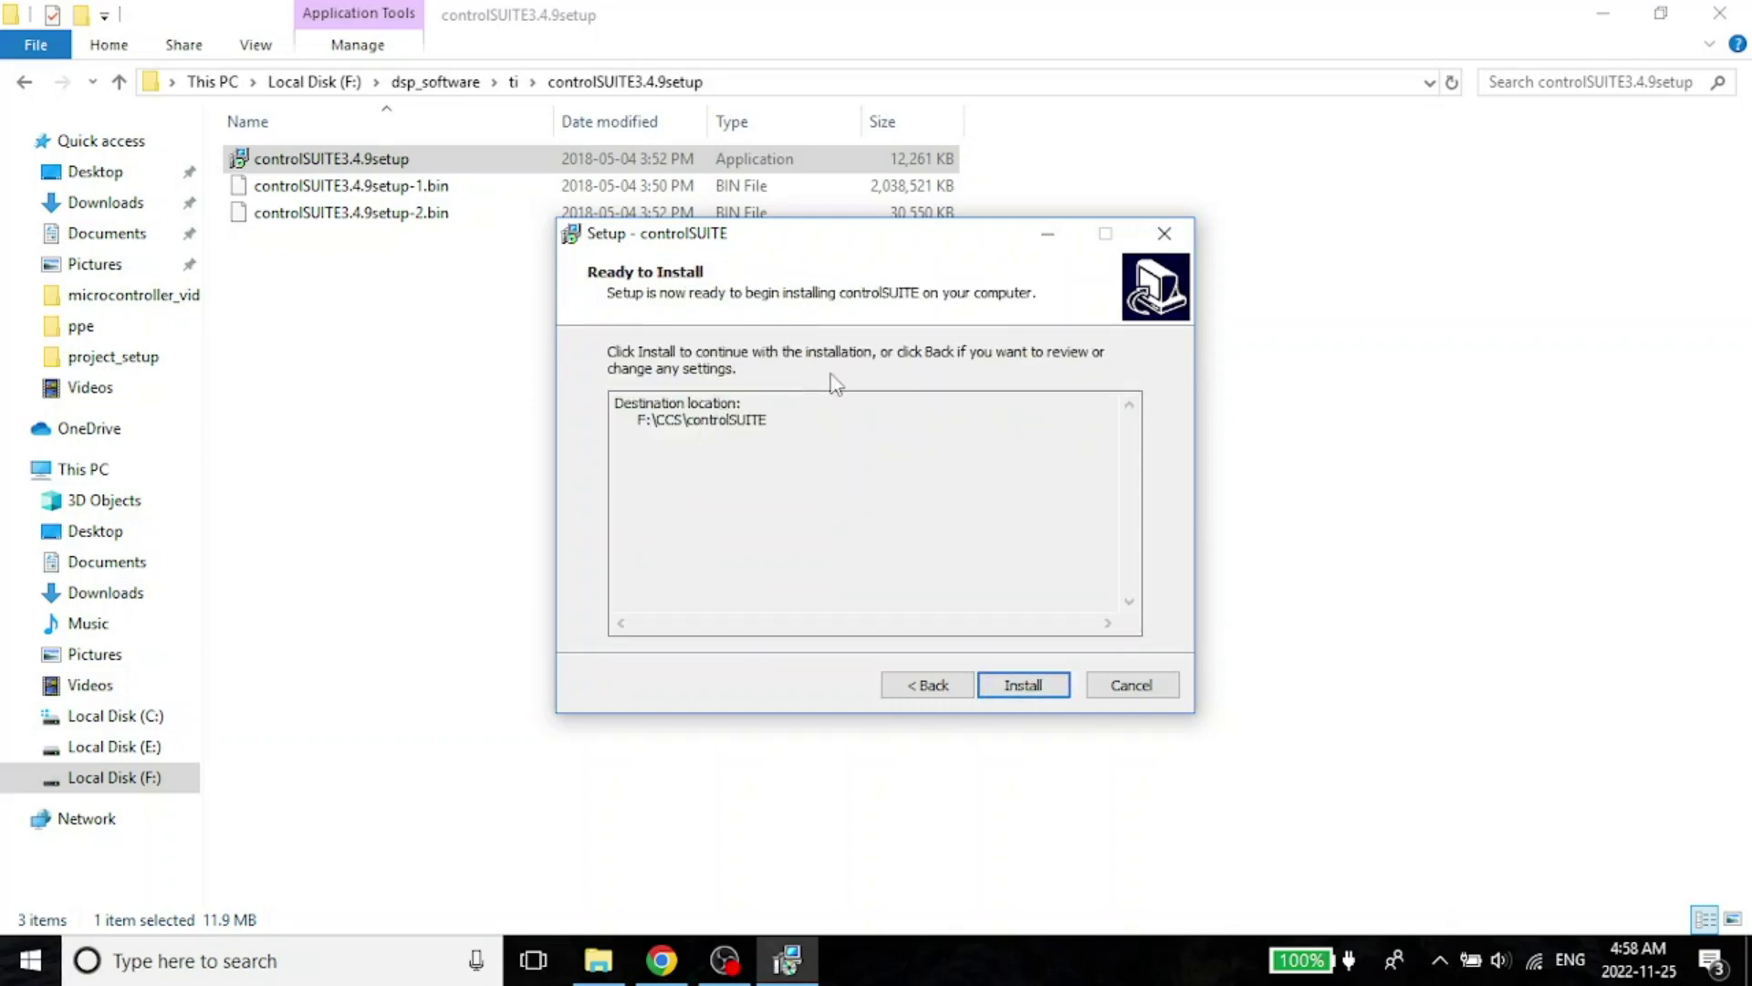
pyautogui.click(1033, 691)
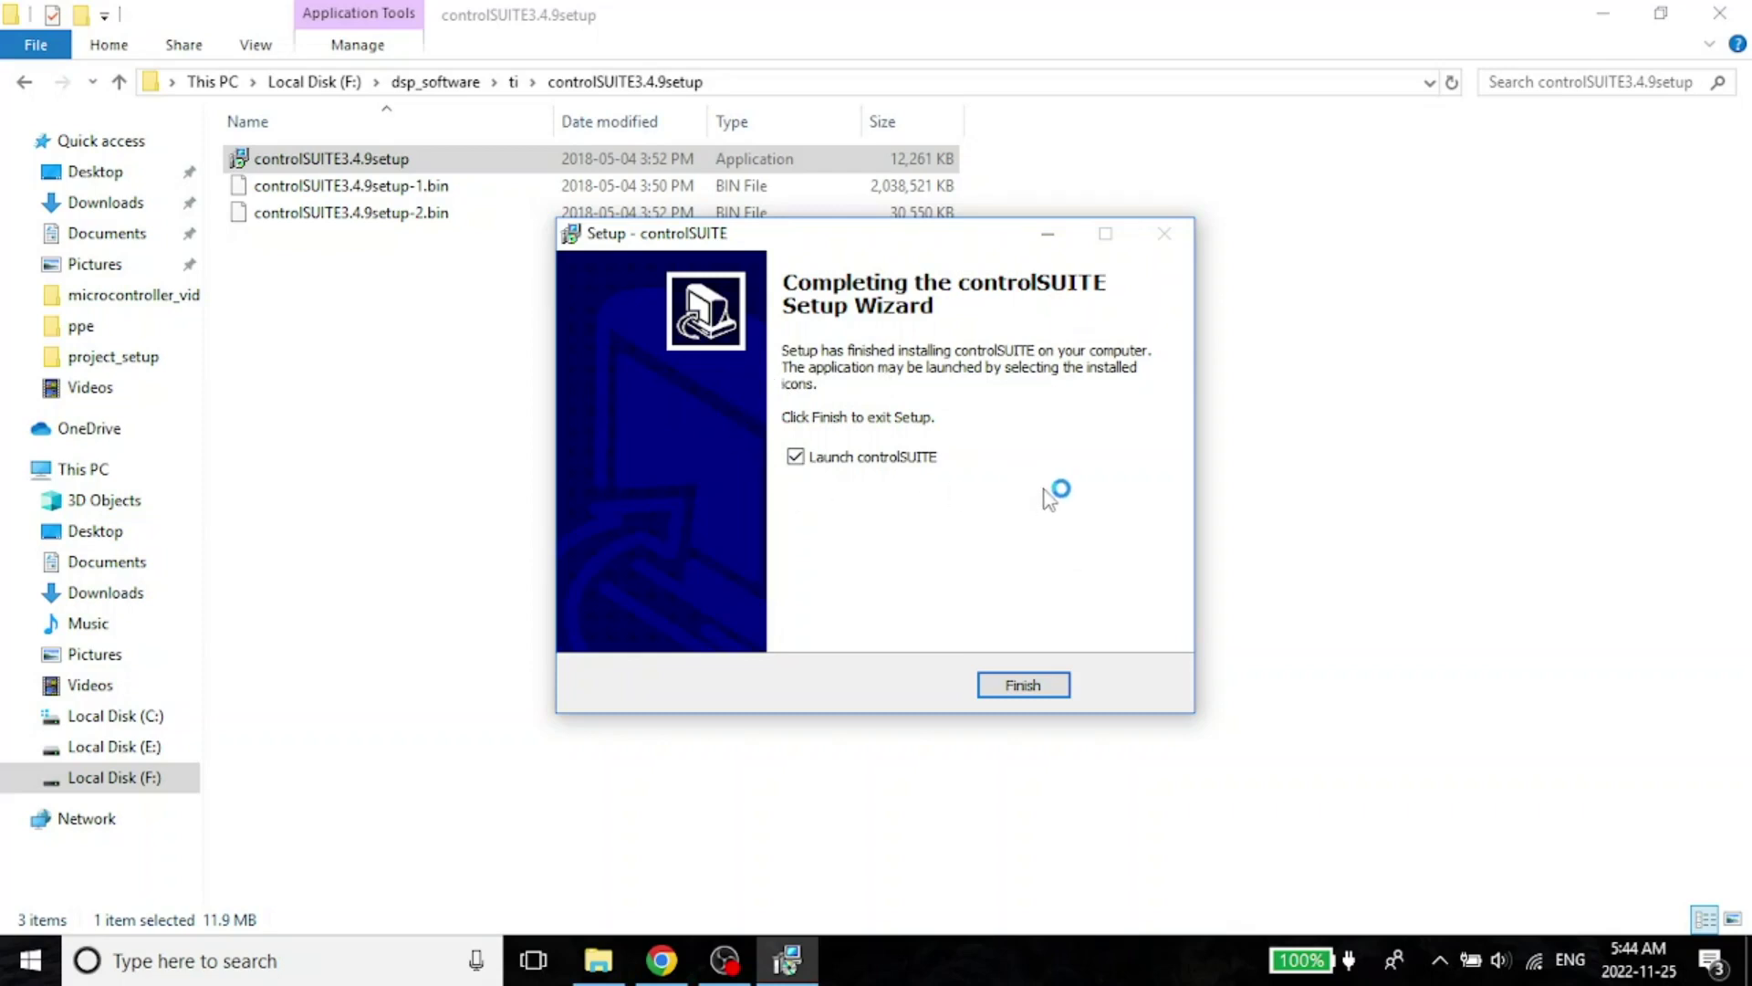
# - Finish setup to launch controlSUITE, then expand the English topics in TI Resource Explorer
pyautogui.click(1034, 691)
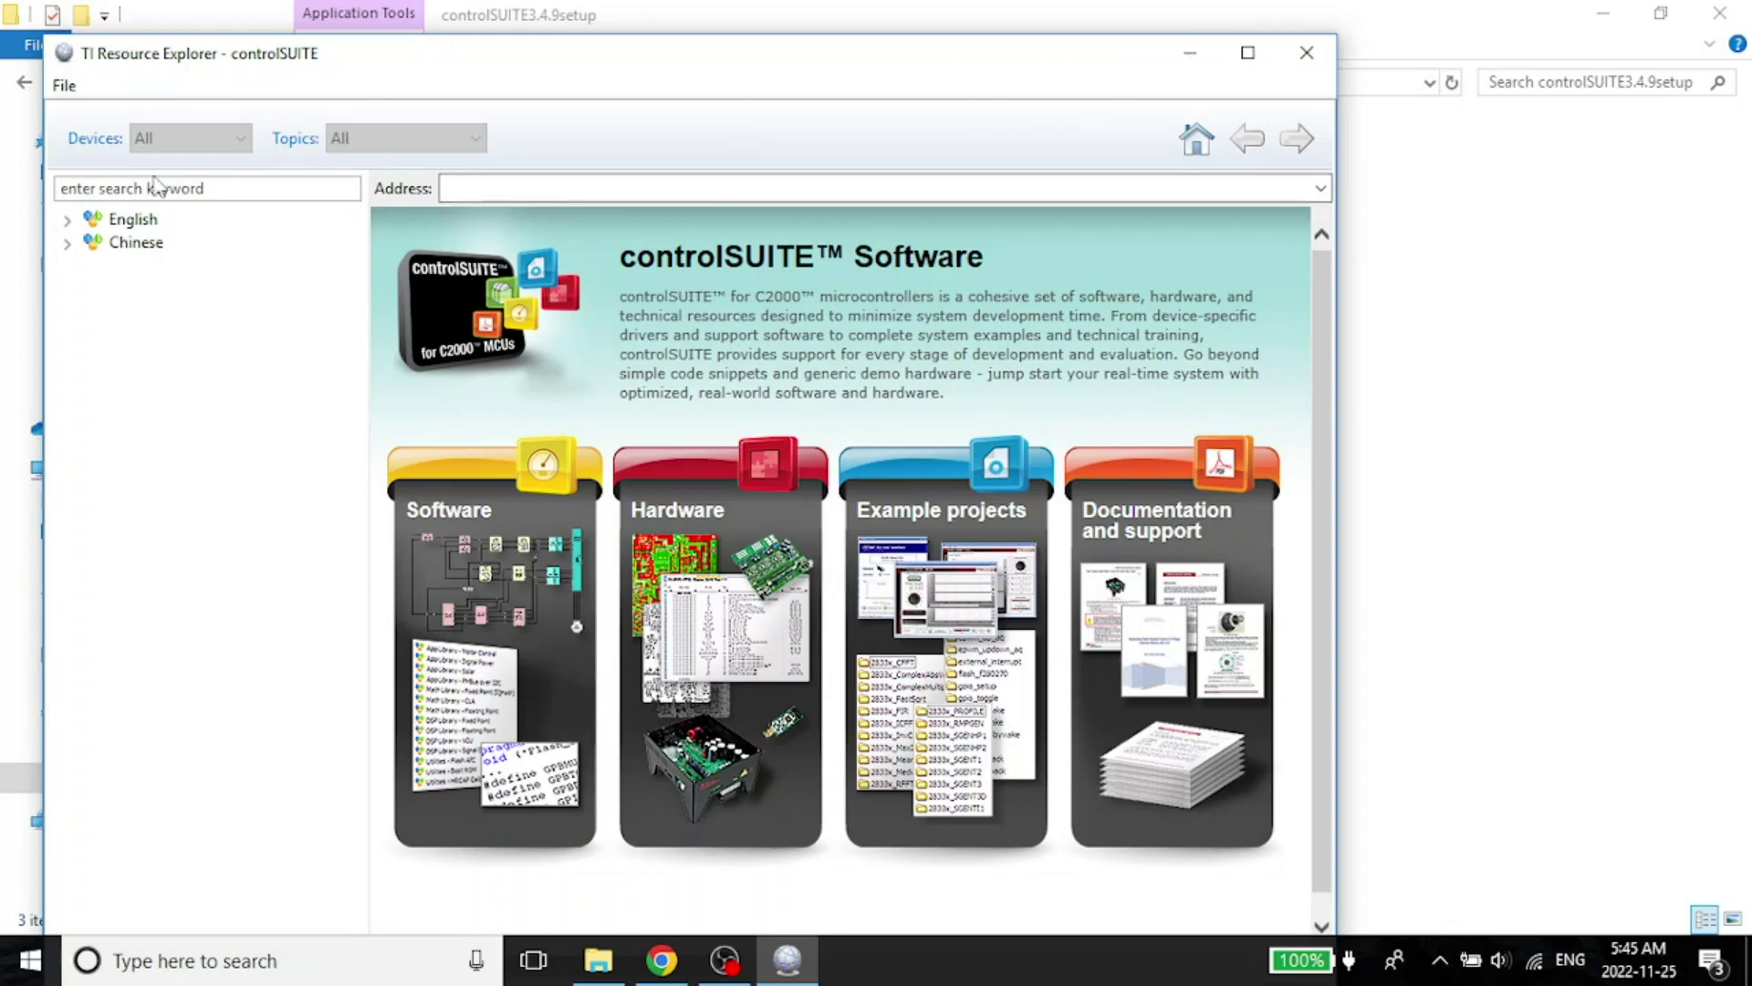
pyautogui.click(66, 220)
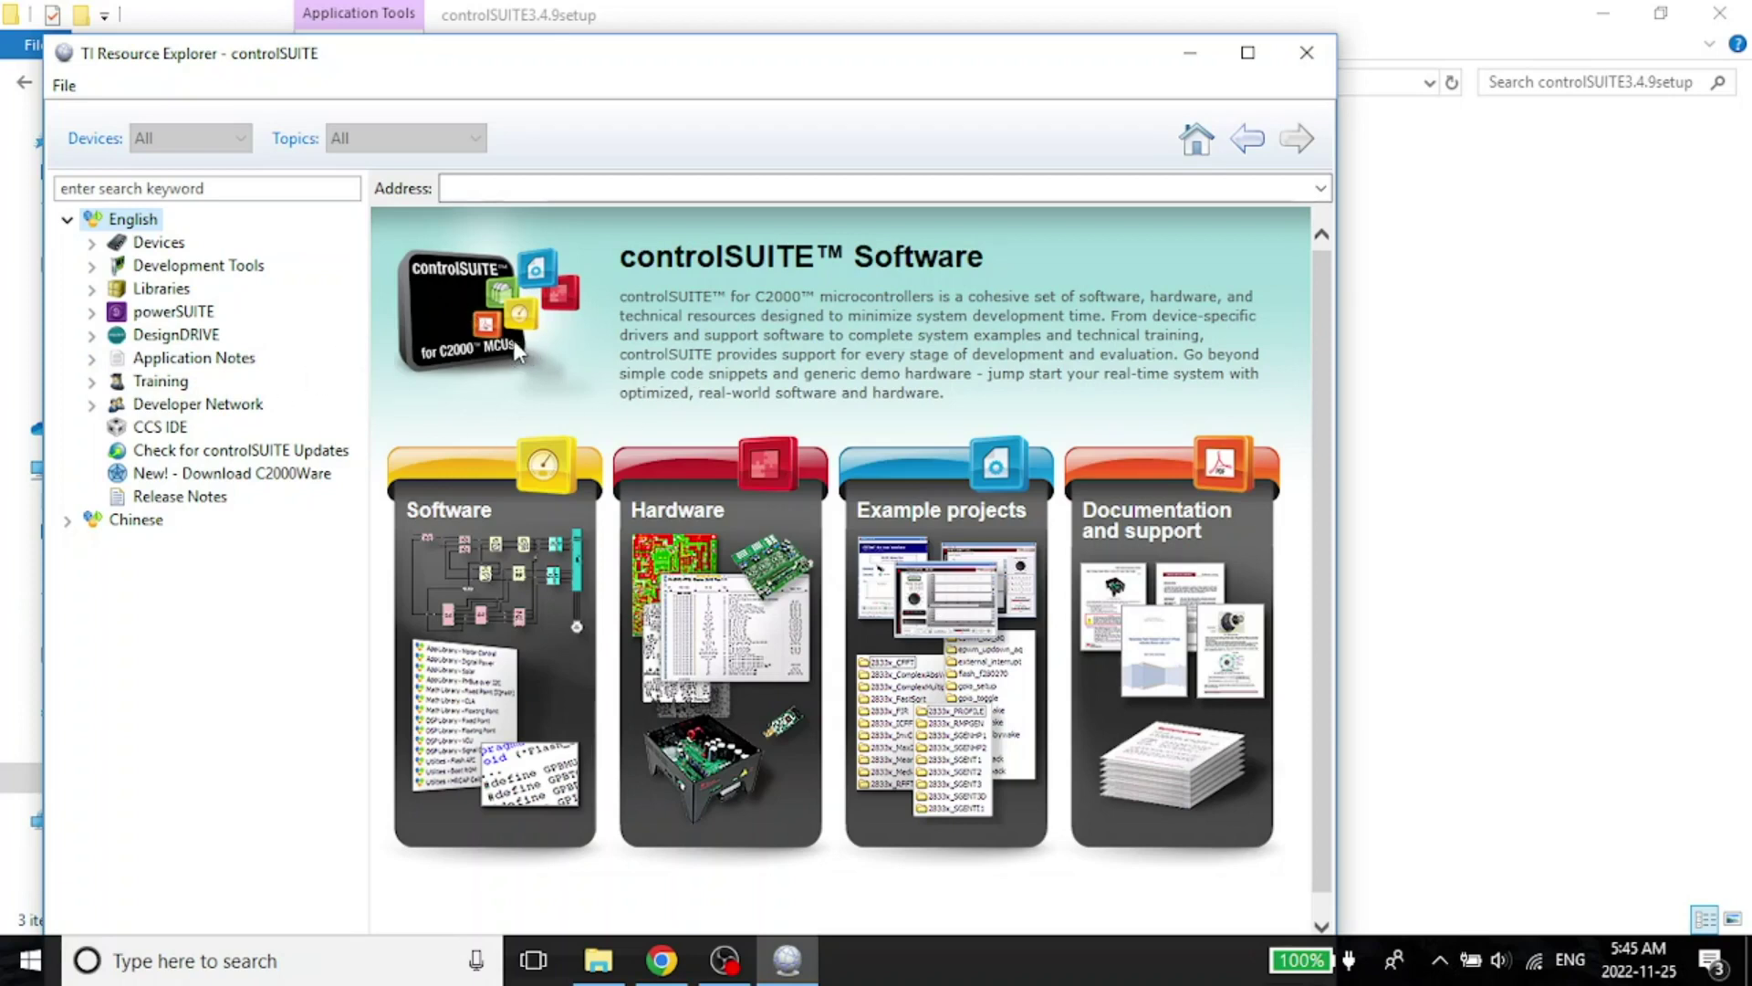
# - Close TI Resource Explorer and deselect files in the controlSUITE3.4.9setup folder
pyautogui.click(1305, 53)
pyautogui.click(1172, 408)
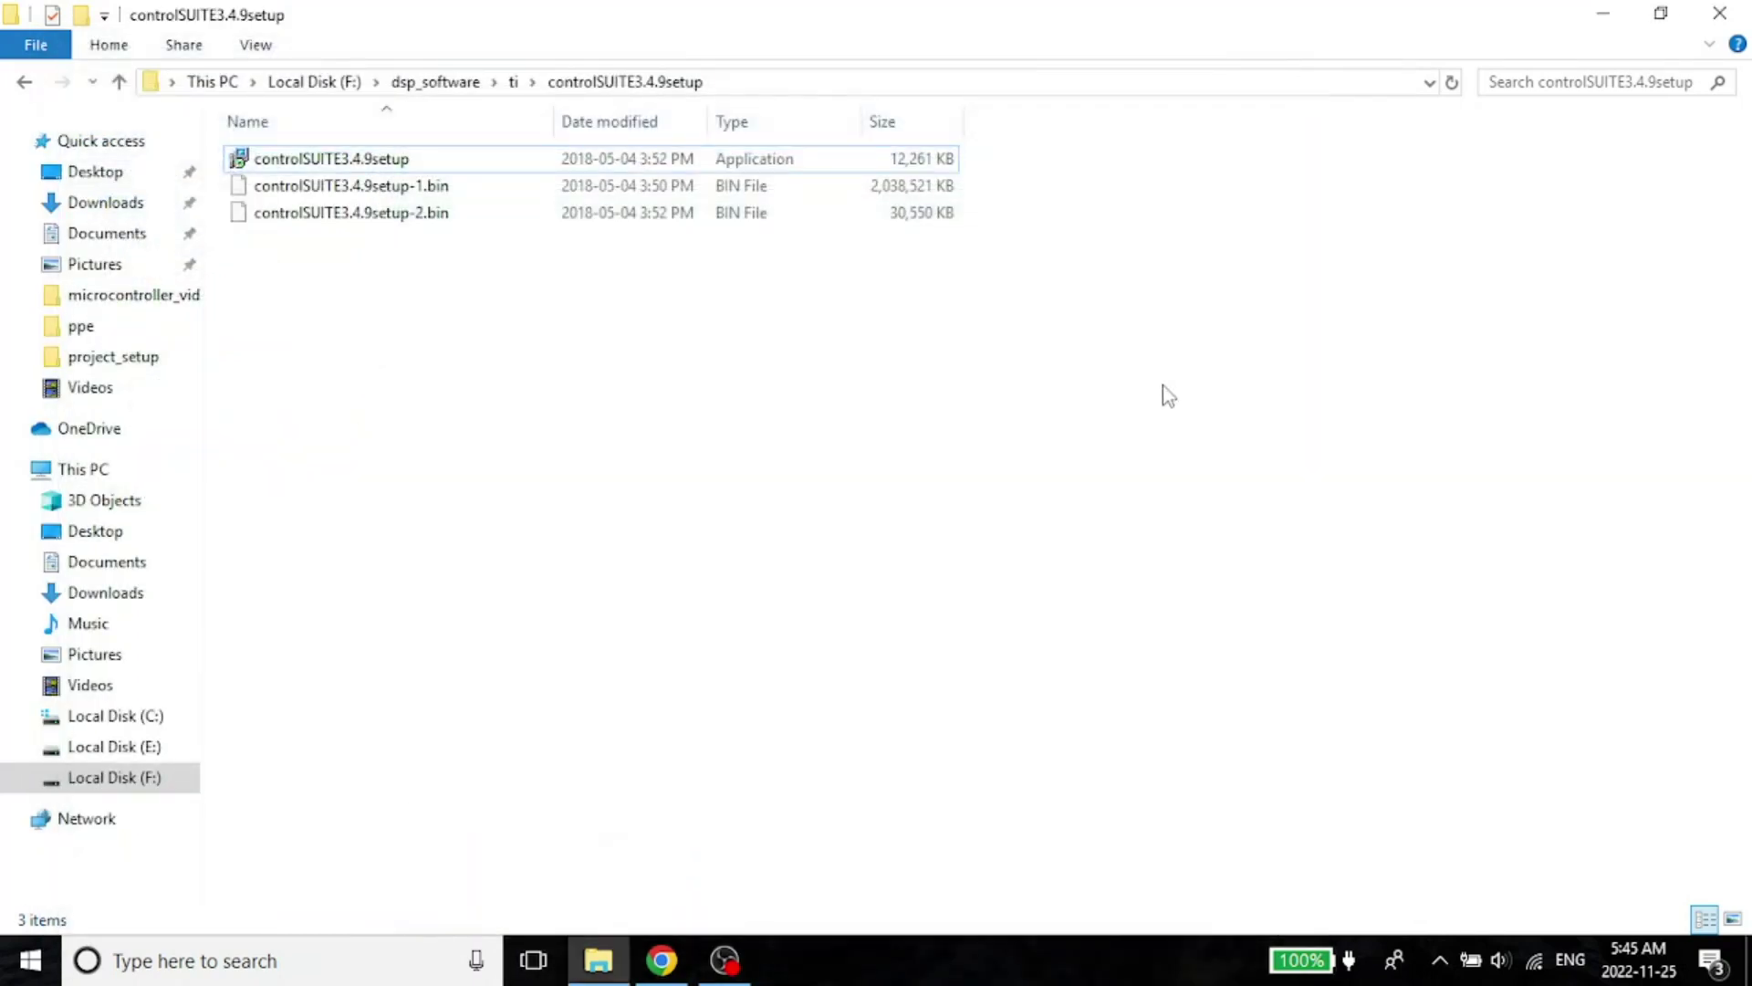